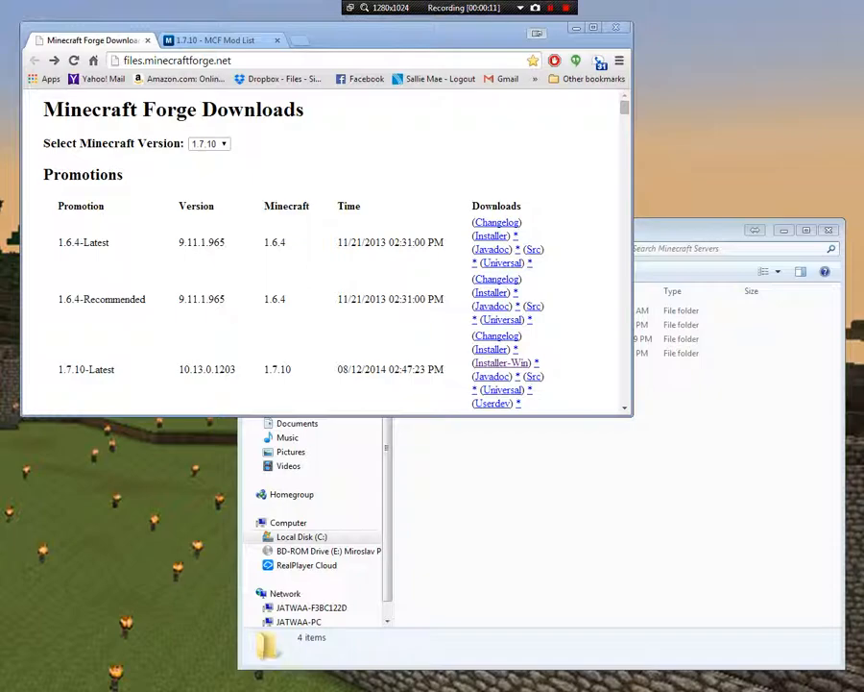
# Check the Forge builds offered for Minecraft versions 1.7.2 and 1.6.4 on the downloads page
pyautogui.moveTo(384, 34); pyautogui.dragTo(539, 181)
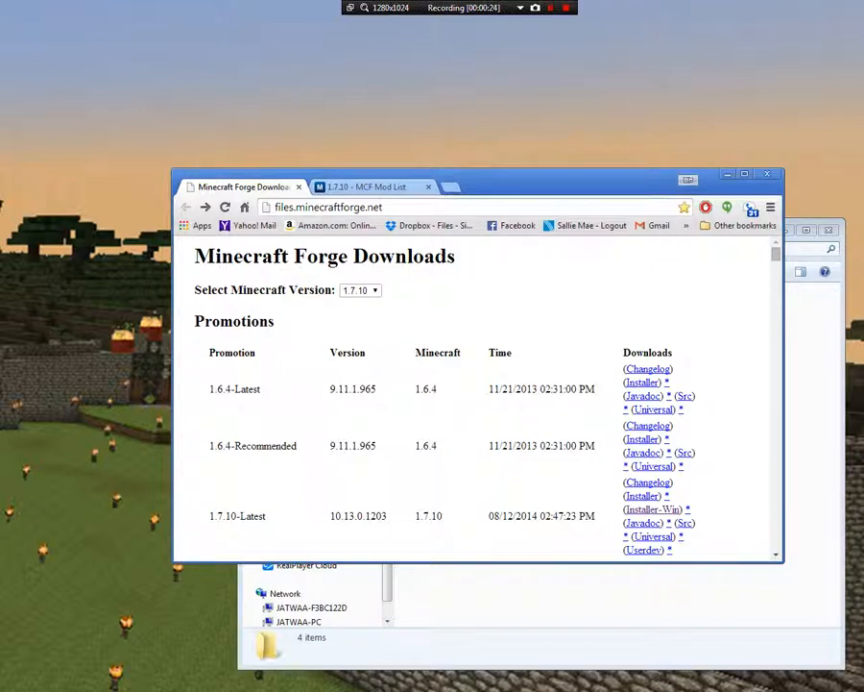
pyautogui.click(361, 290)
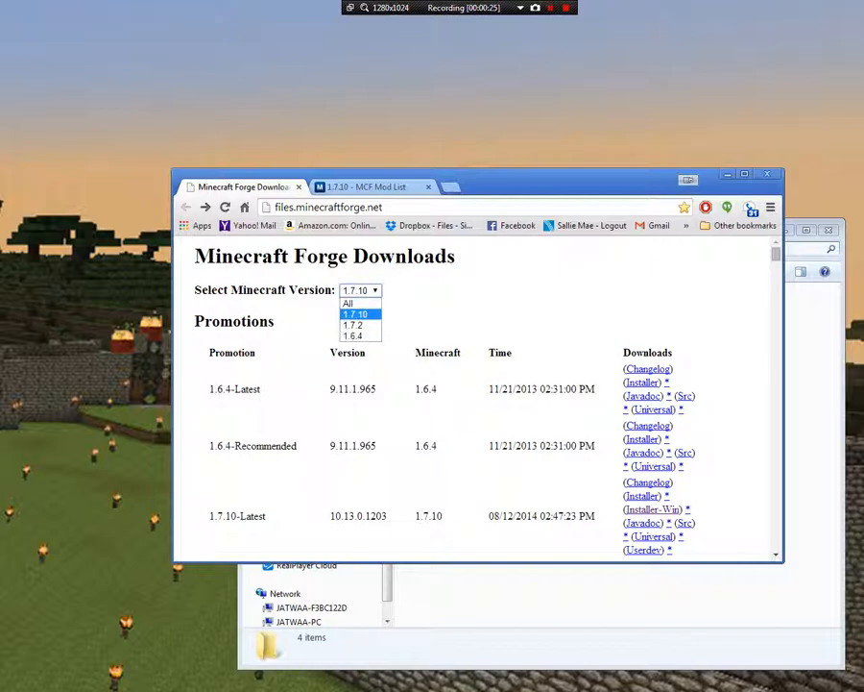
pyautogui.click(355, 325)
pyautogui.click(361, 291)
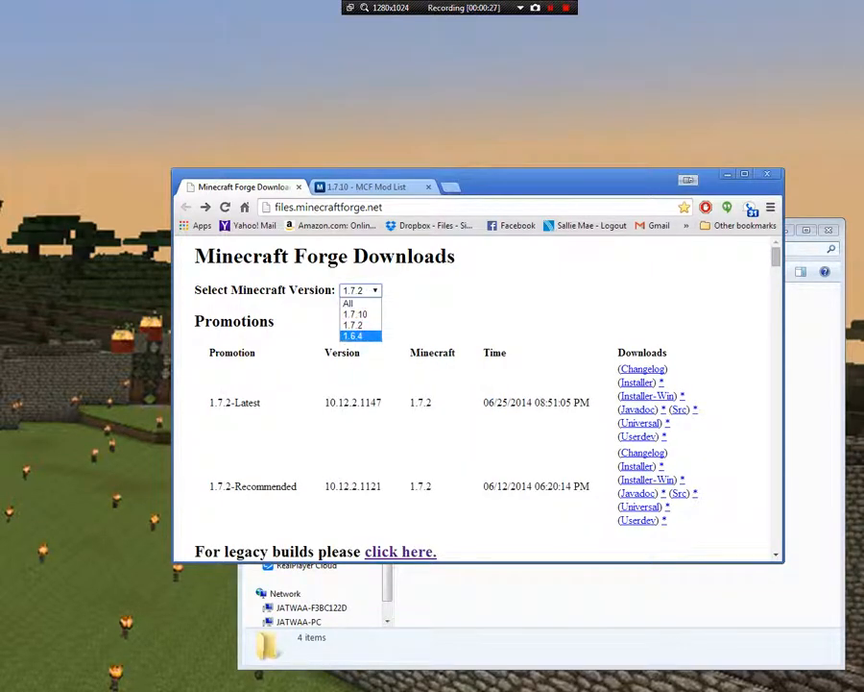
pyautogui.click(352, 335)
pyautogui.click(361, 290)
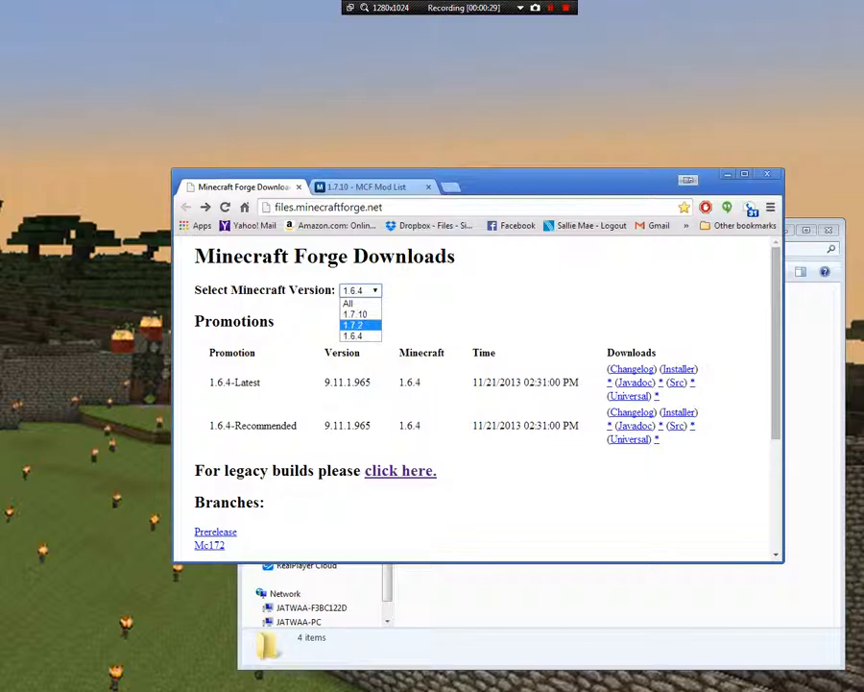
pyautogui.click(355, 324)
# Filter the Forge downloads to Minecraft 1.7.10 and download the Windows installer of the 1.7.10-Recommended build
pyautogui.click(361, 290)
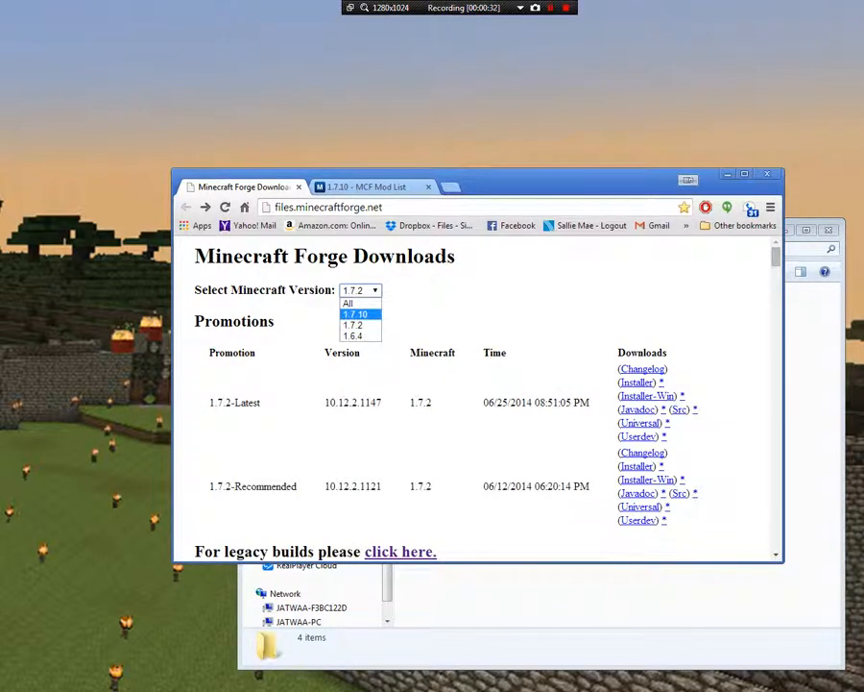
pyautogui.click(355, 313)
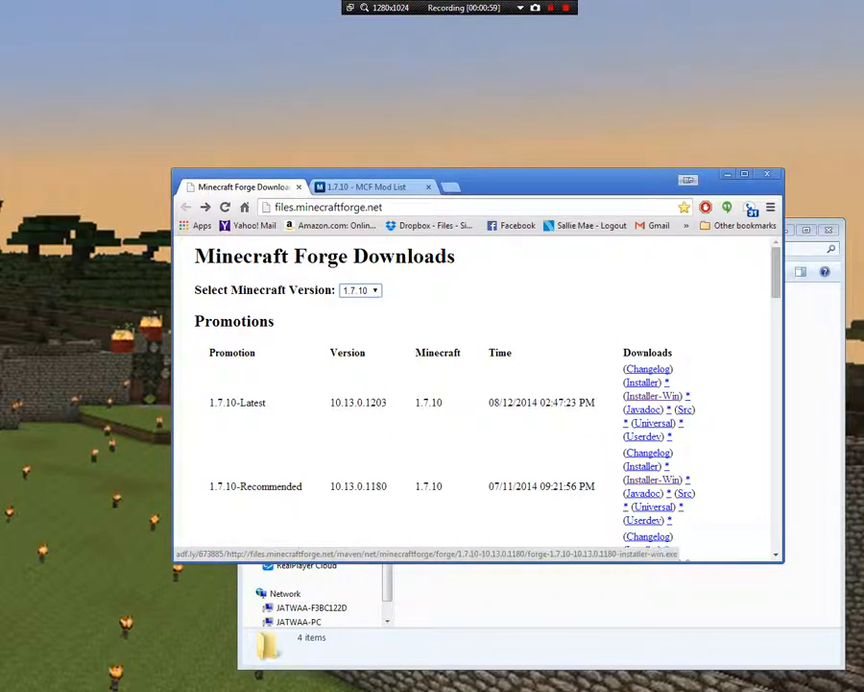
pyautogui.click(653, 479)
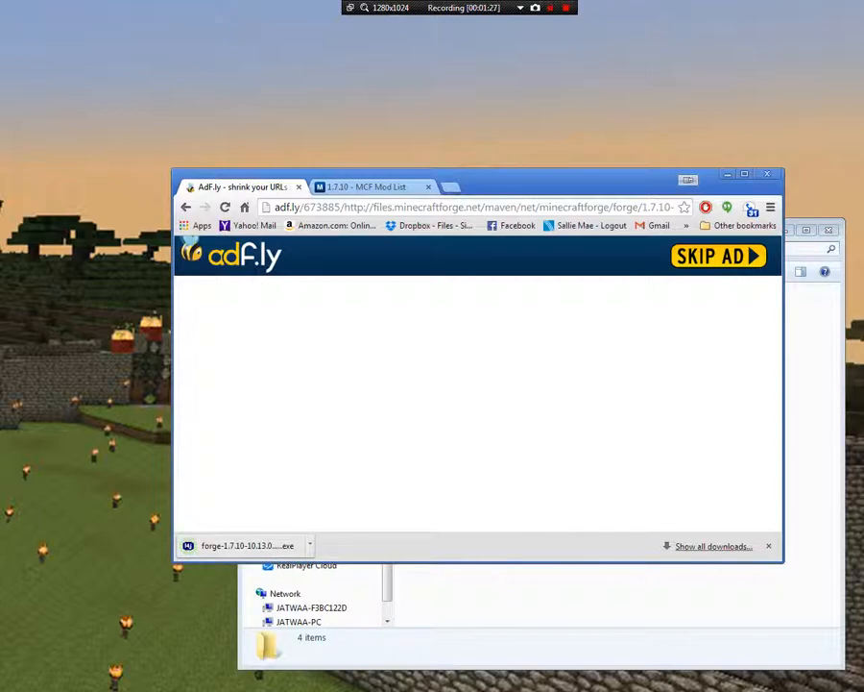
# Launch the downloaded Forge installer and choose the server installation option
pyautogui.moveTo(561, 180); pyautogui.dragTo(448, 68)
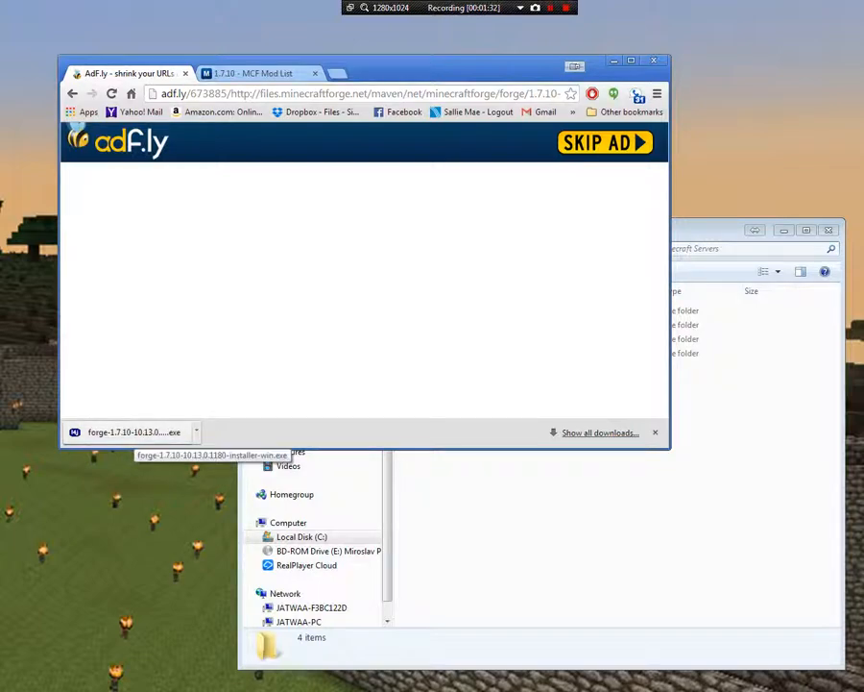
pyautogui.click(133, 432)
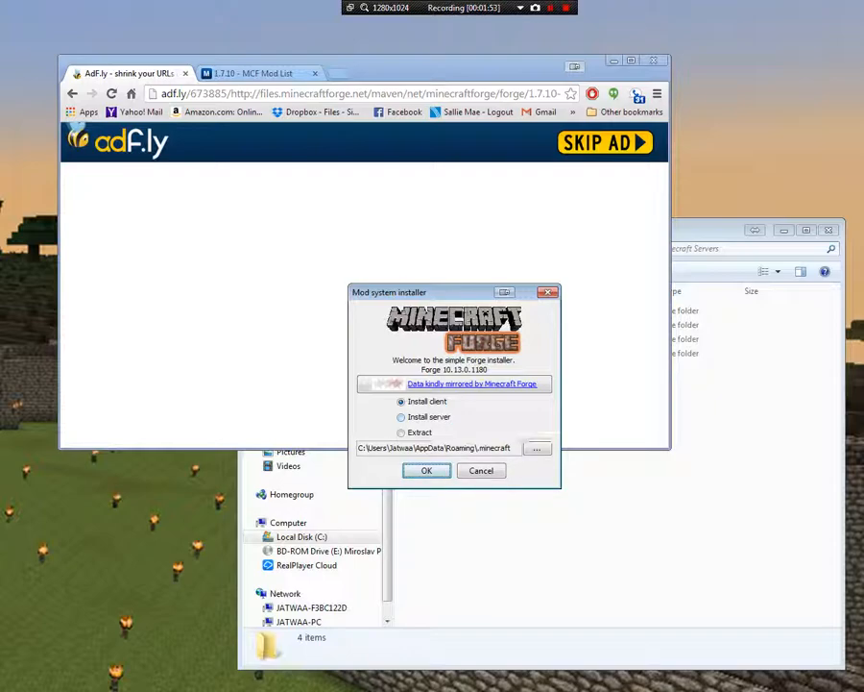
pyautogui.click(423, 417)
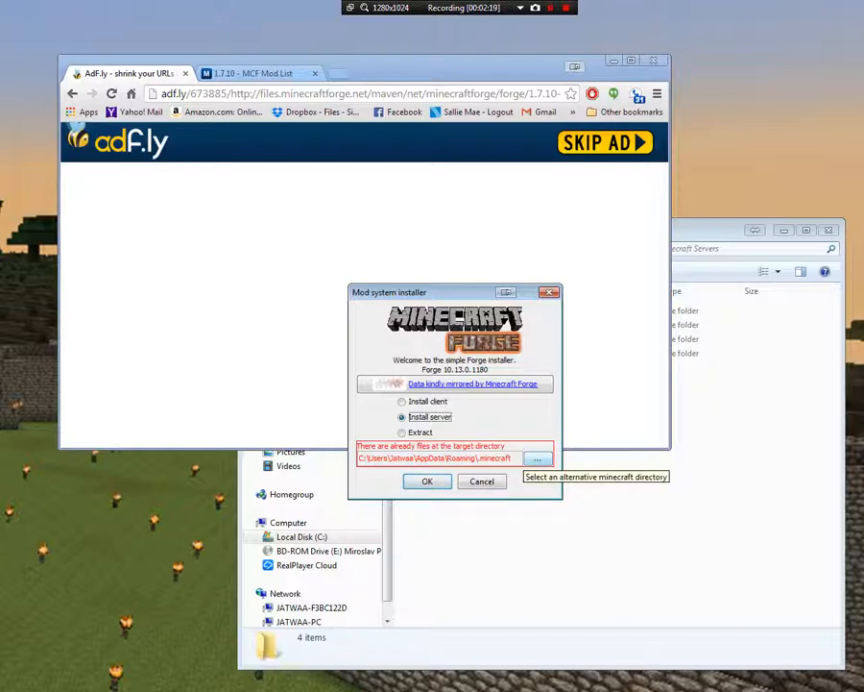
# Browse for an alternative install directory and go to the Minecraft Servers folder on drive C
pyautogui.click(538, 459)
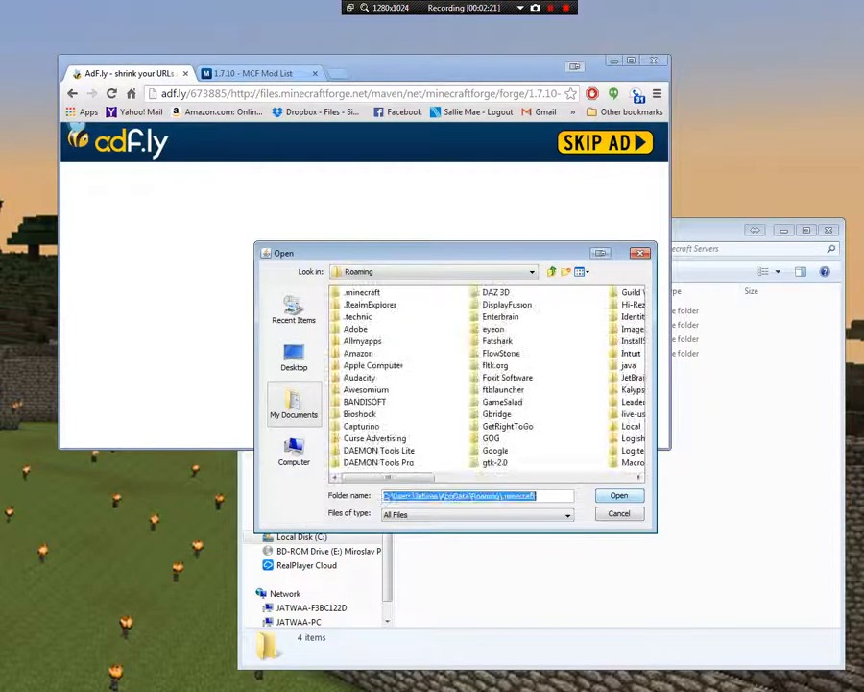
pyautogui.click(294, 452)
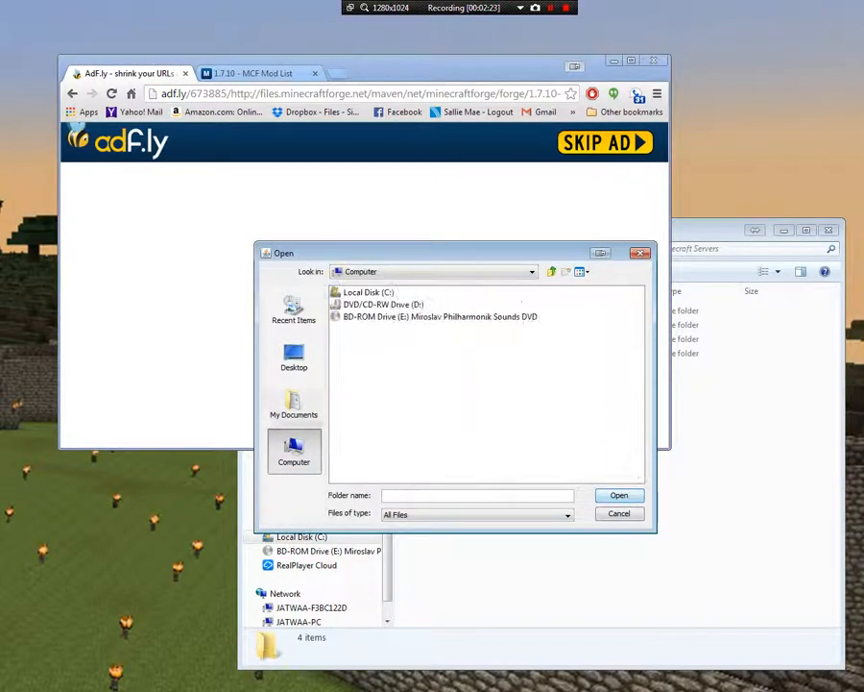
pyautogui.click(369, 292)
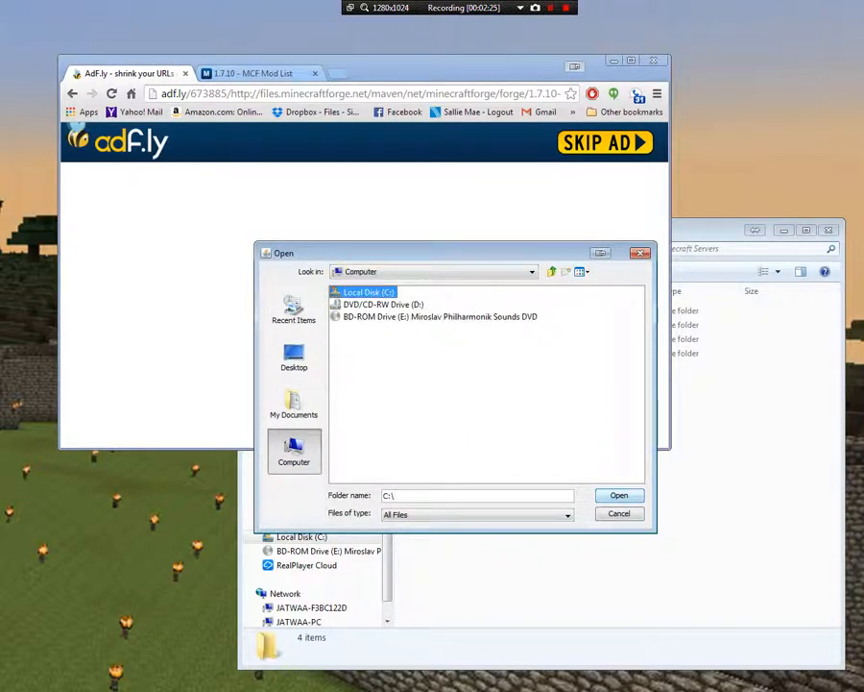
pyautogui.doubleClick(369, 292)
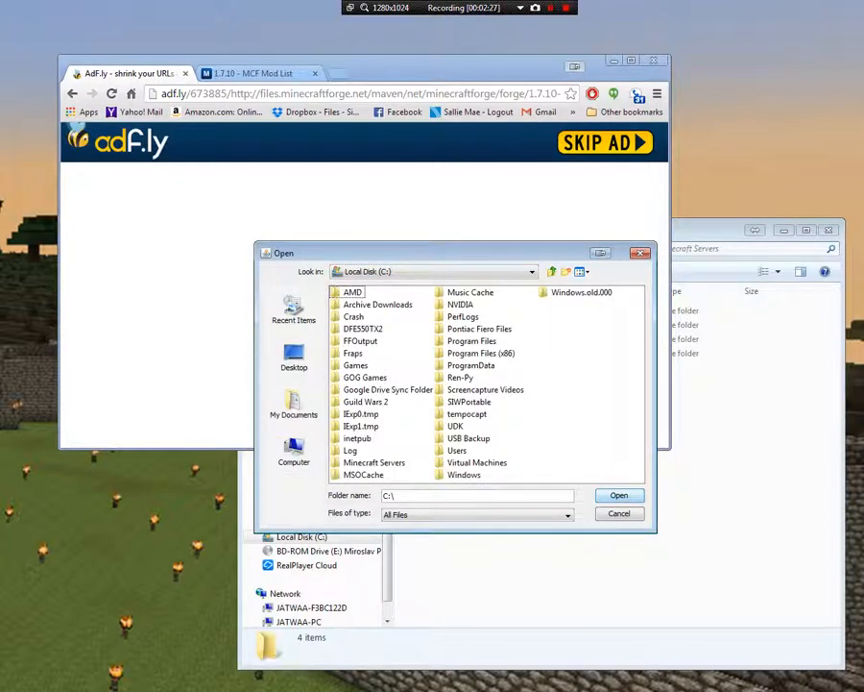
pyautogui.doubleClick(374, 462)
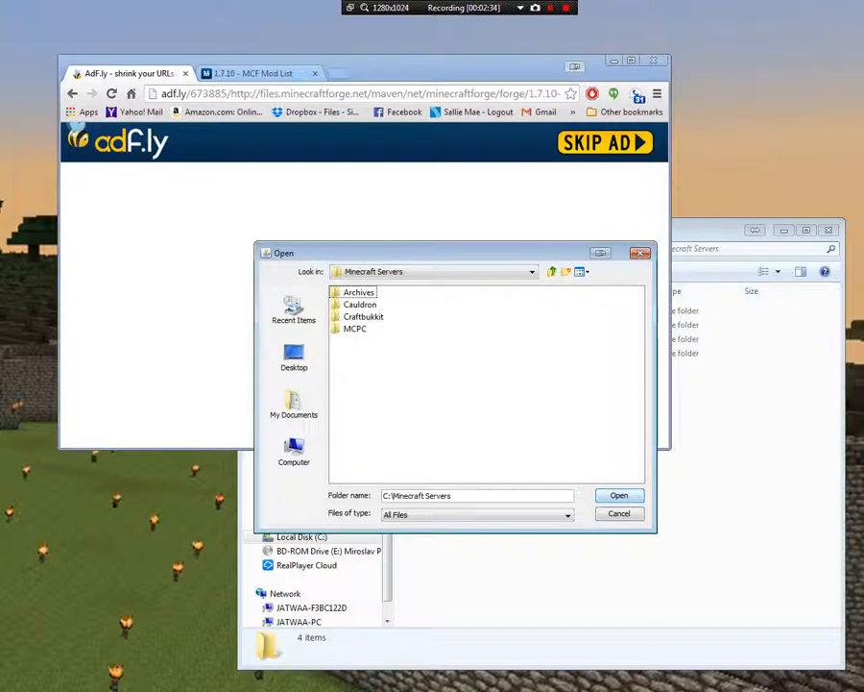
# Create a folder named Forge inside Minecraft Servers and open it
pyautogui.rightClick(382, 356)
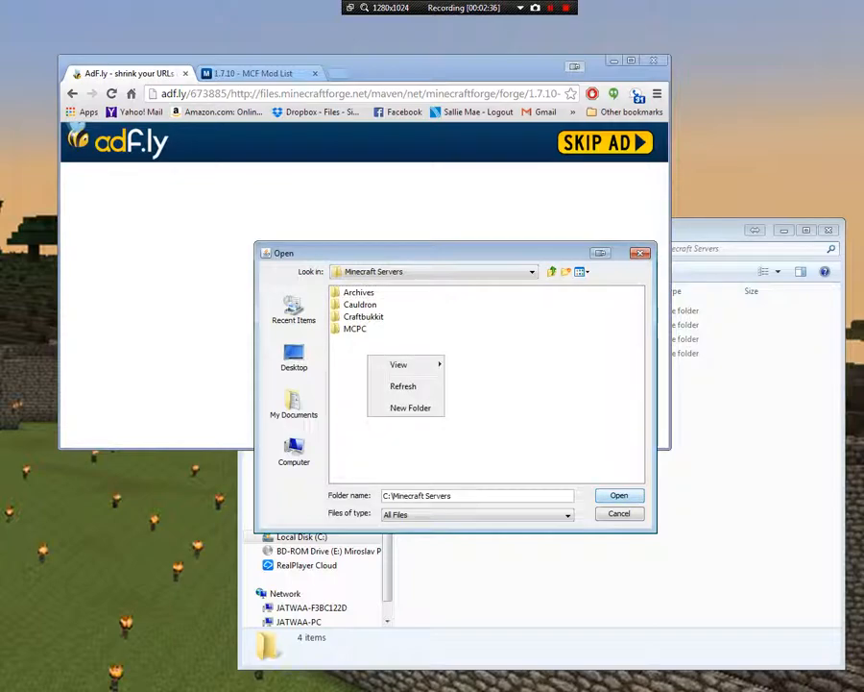
pyautogui.click(409, 407)
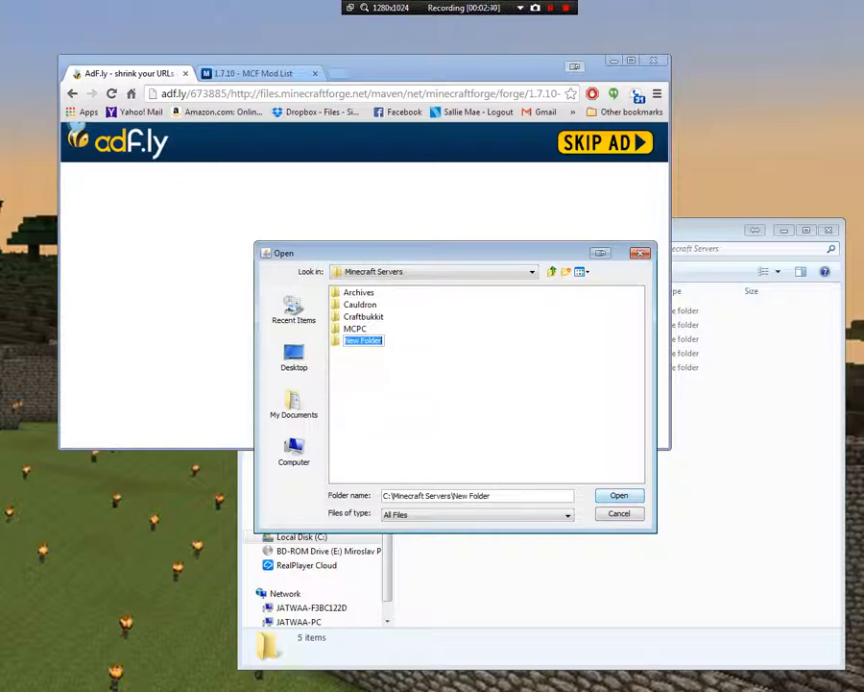
pyautogui.write('Forge')
pyautogui.press('Return')
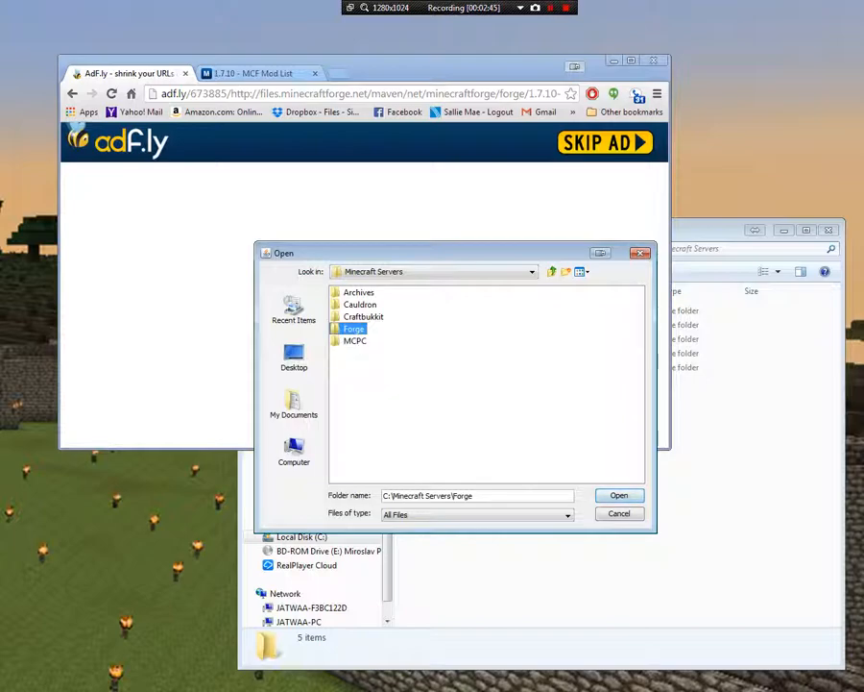
pyautogui.press('Return')
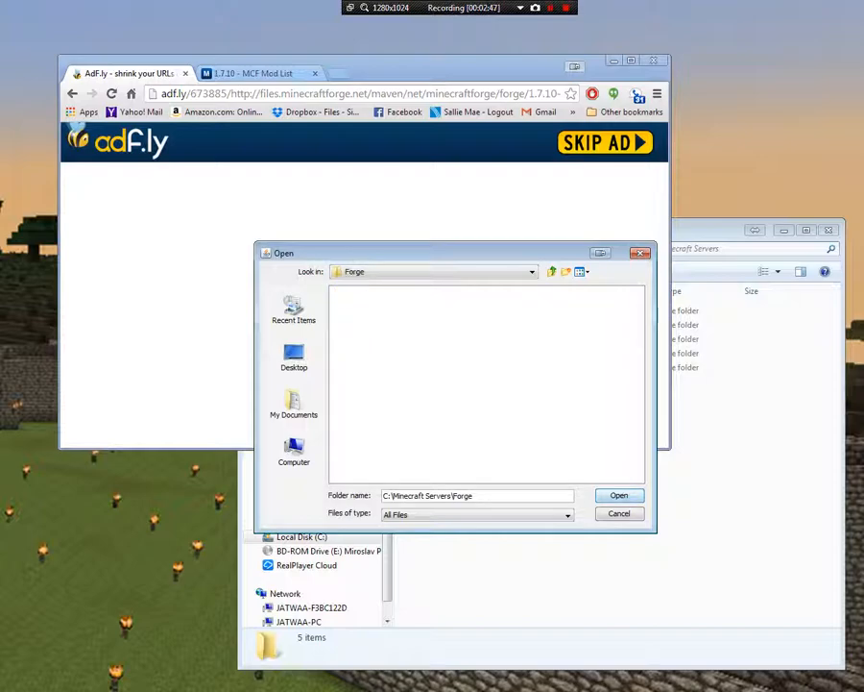
# Create a subfolder named 1710 inside Forge and set it as the installation directory
pyautogui.click(566, 272)
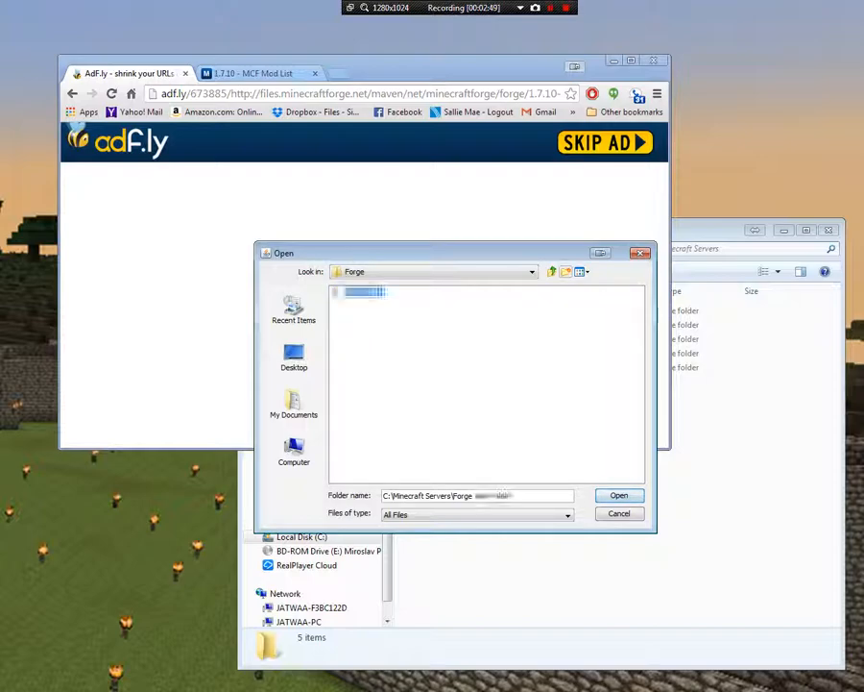
pyautogui.write('17')
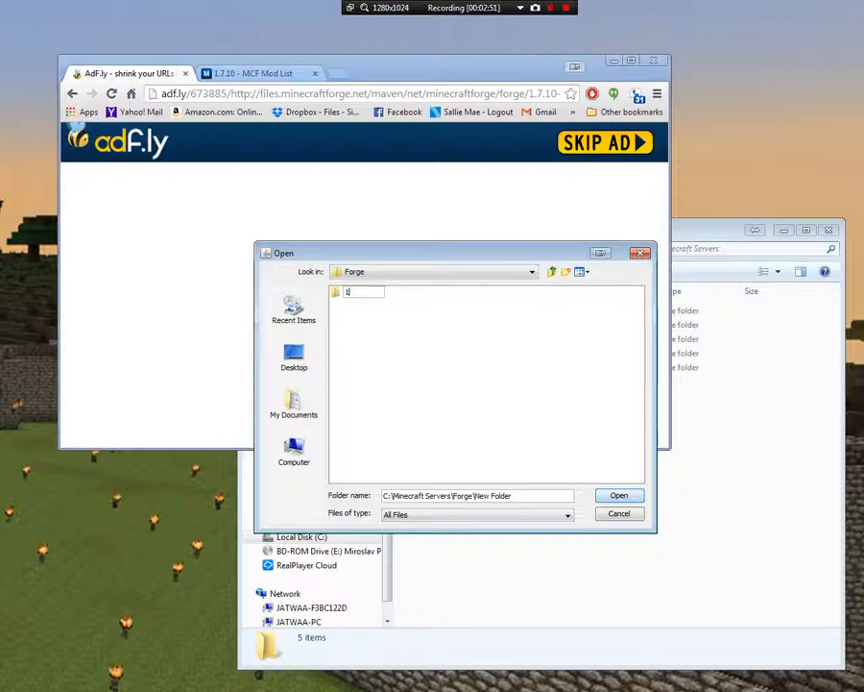
pyautogui.write('10')
pyautogui.press('Return')
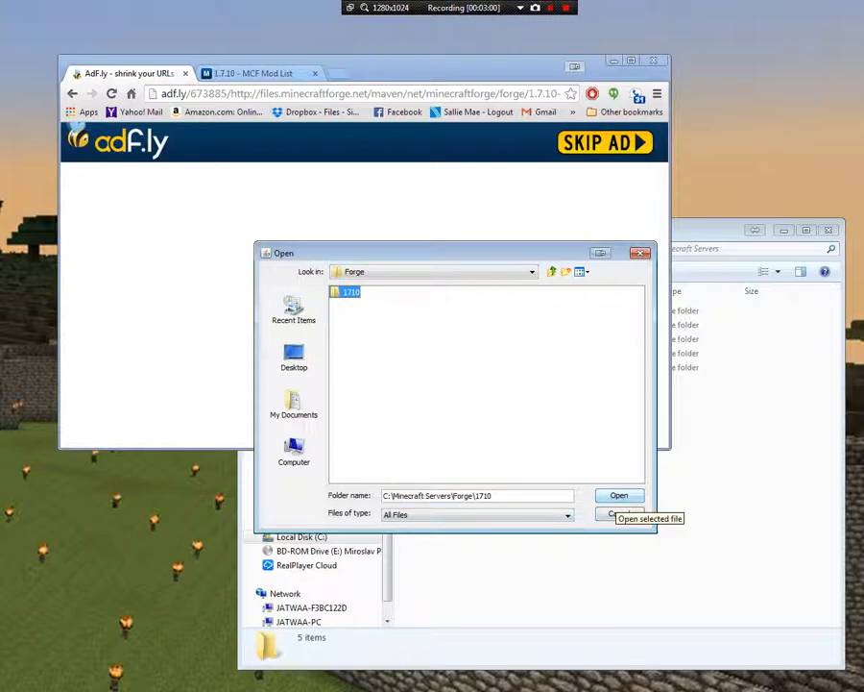
pyautogui.click(619, 496)
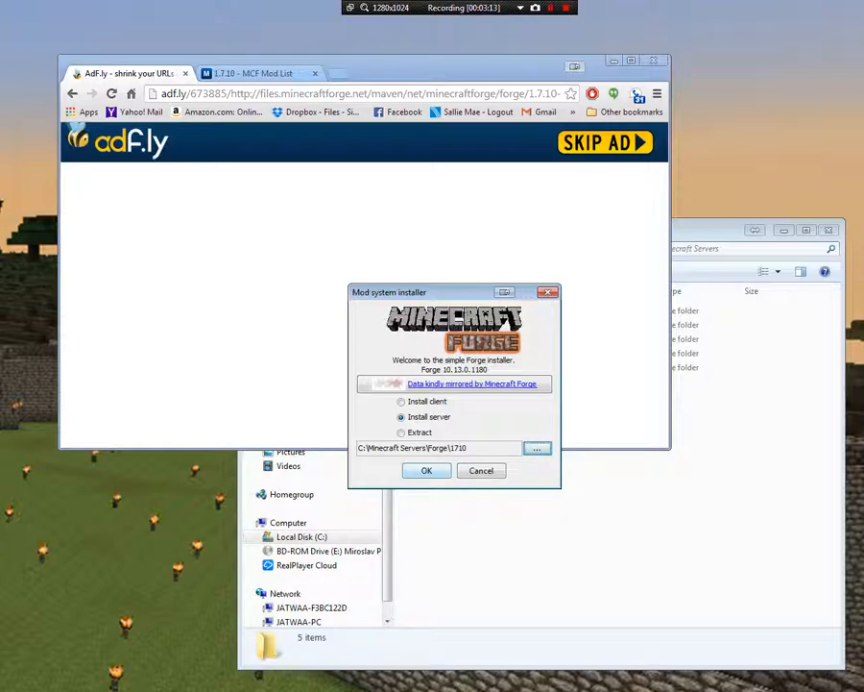
# Run the Forge server installation into the chosen folder and dismiss the completion dialog
pyautogui.click(427, 471)
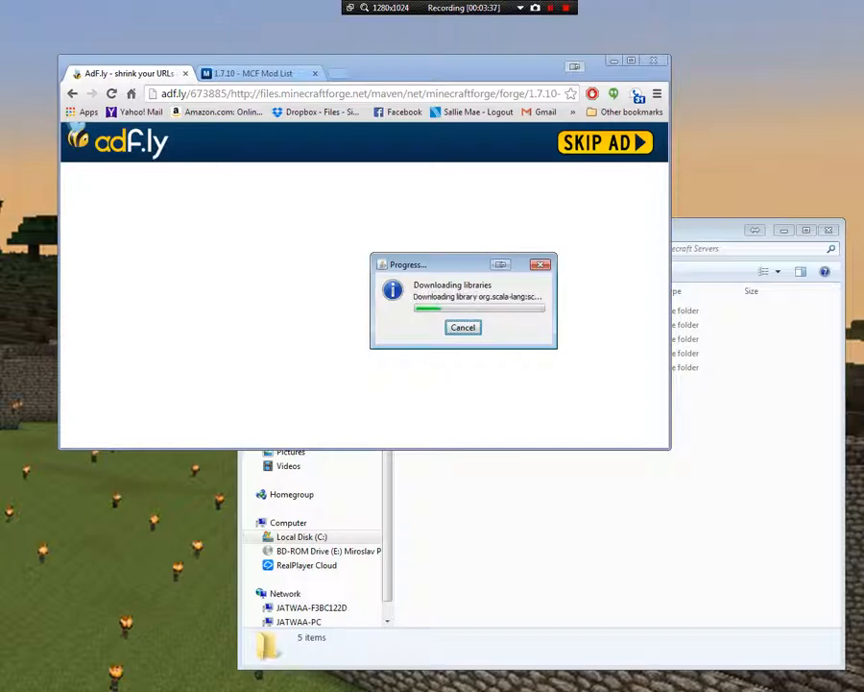
pyautogui.moveTo(432, 264); pyautogui.dragTo(283, 361)
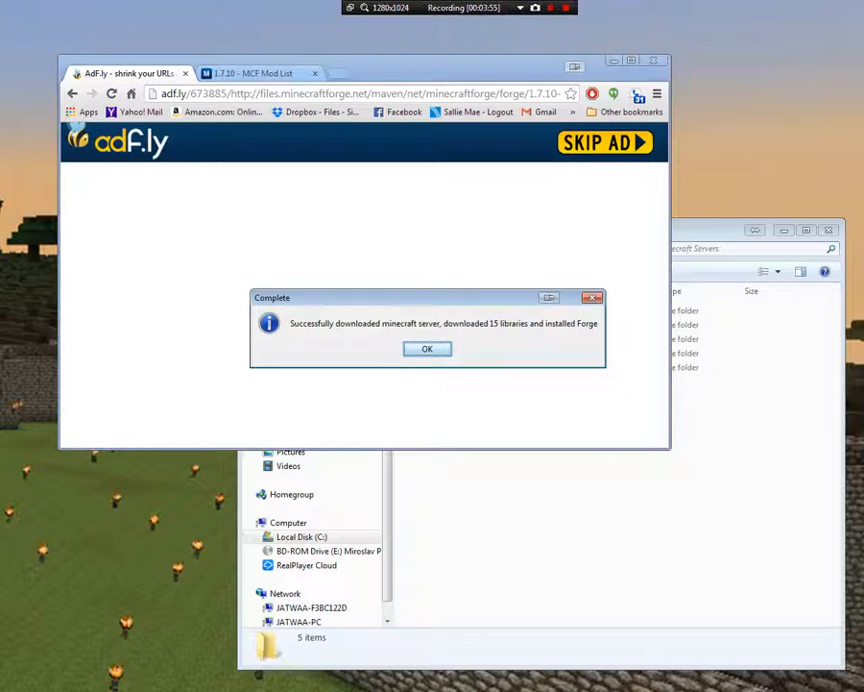
pyautogui.press('Return')
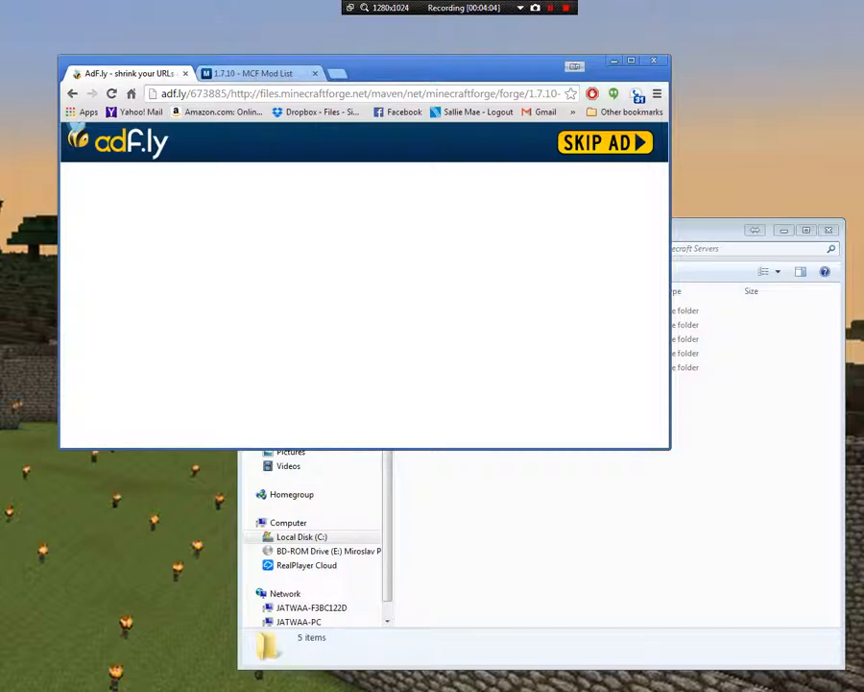
# View the beginning of the MCF Mod List page for Minecraft 1.7.10
pyautogui.hotkey('ctrl', 'Tab')
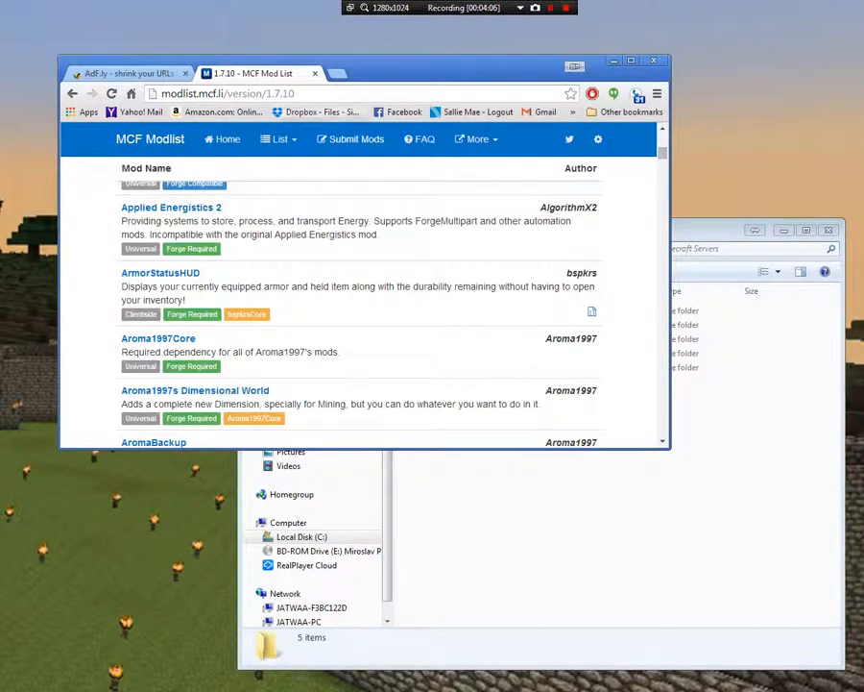
pyautogui.scroll(3, 192, 182)
pyautogui.scroll(5, 360, 297)
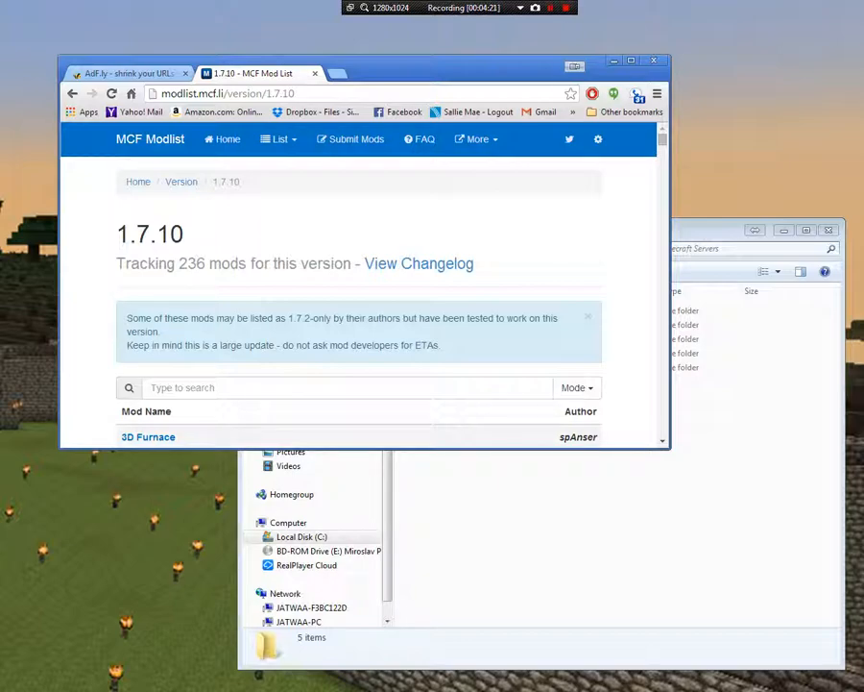
# Switch to the file explorer, open Forge\1710 and select the Forge universal jar among the installed server files
pyautogui.hotkey('alt', 'Tab')
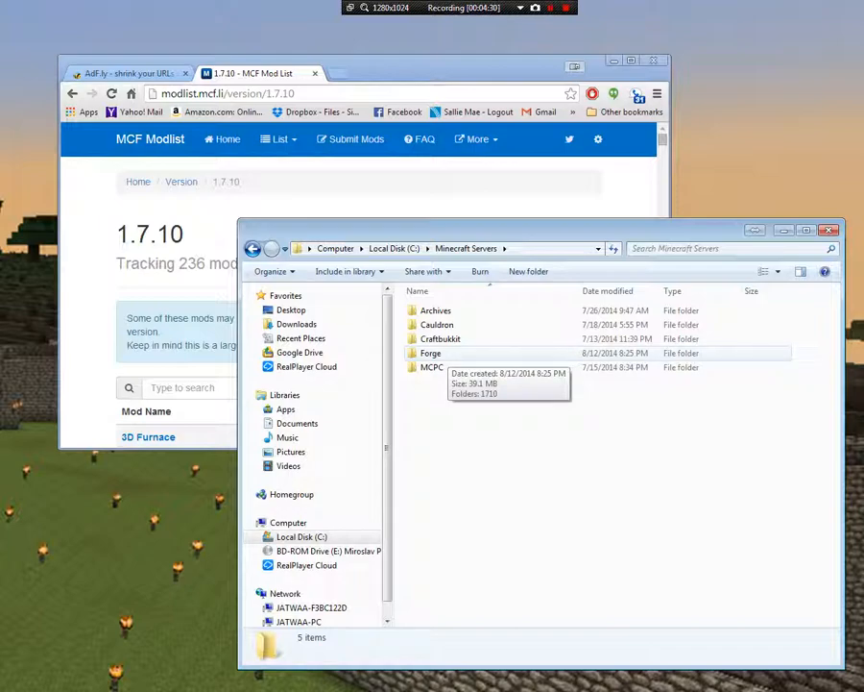
pyautogui.doubleClick(431, 353)
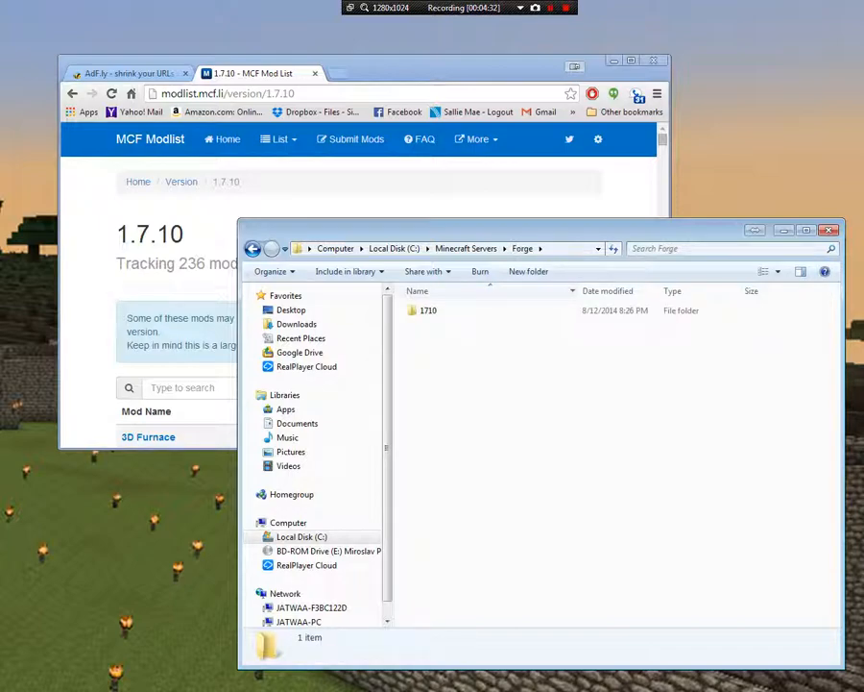
pyautogui.doubleClick(429, 311)
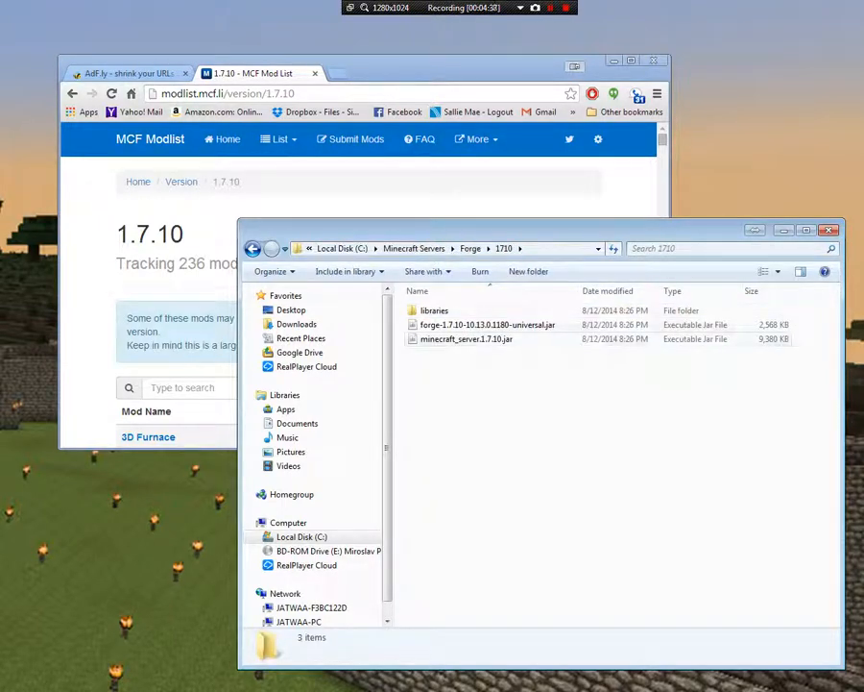
pyautogui.click(487, 324)
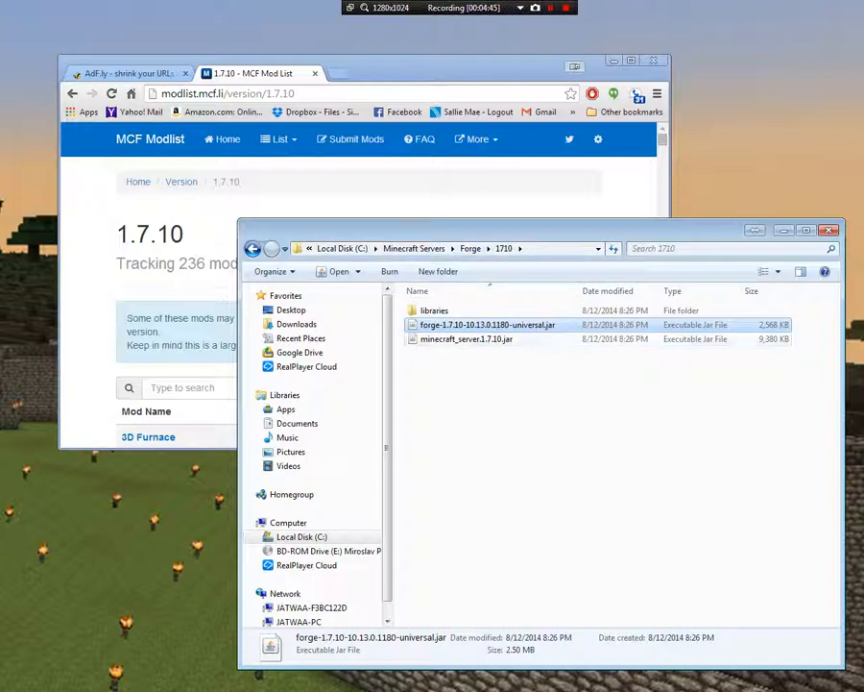
# Copy Run.bat from the Craftbukkit server folder into Minecraft Servers\Forge\1710
pyautogui.click(435, 249)
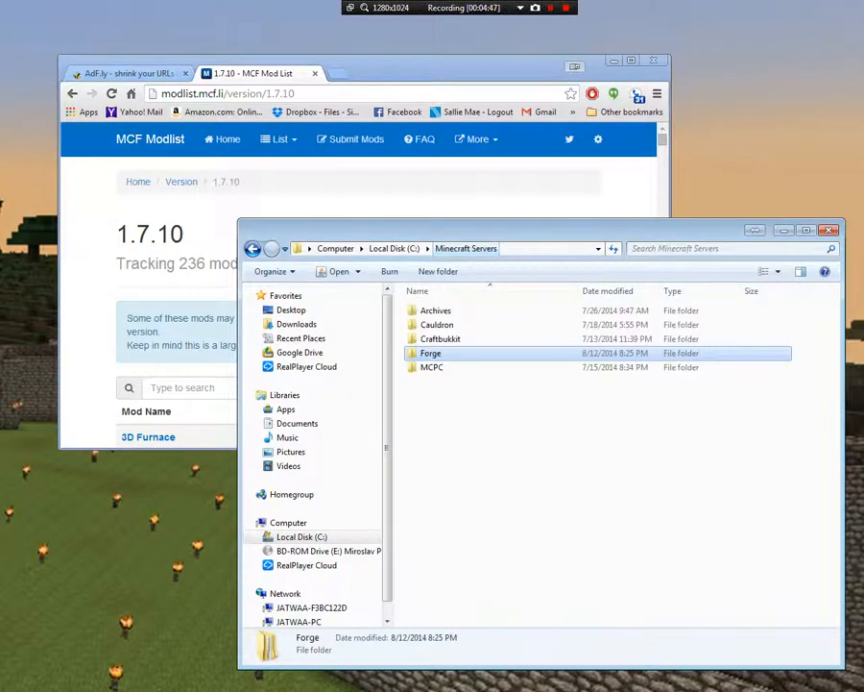
pyautogui.doubleClick(441, 339)
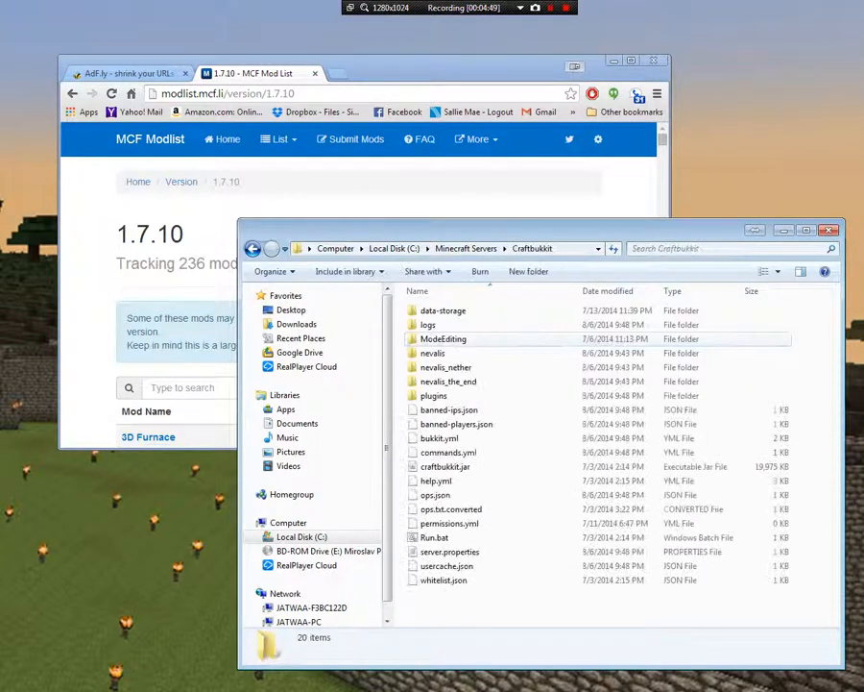
pyautogui.click(435, 537)
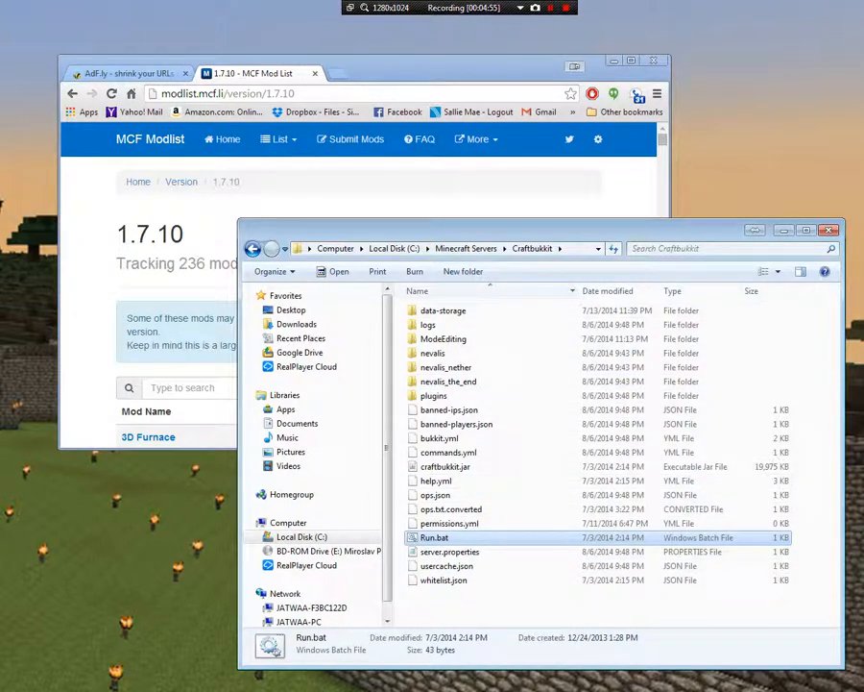
pyautogui.click(466, 249)
pyautogui.click(431, 353)
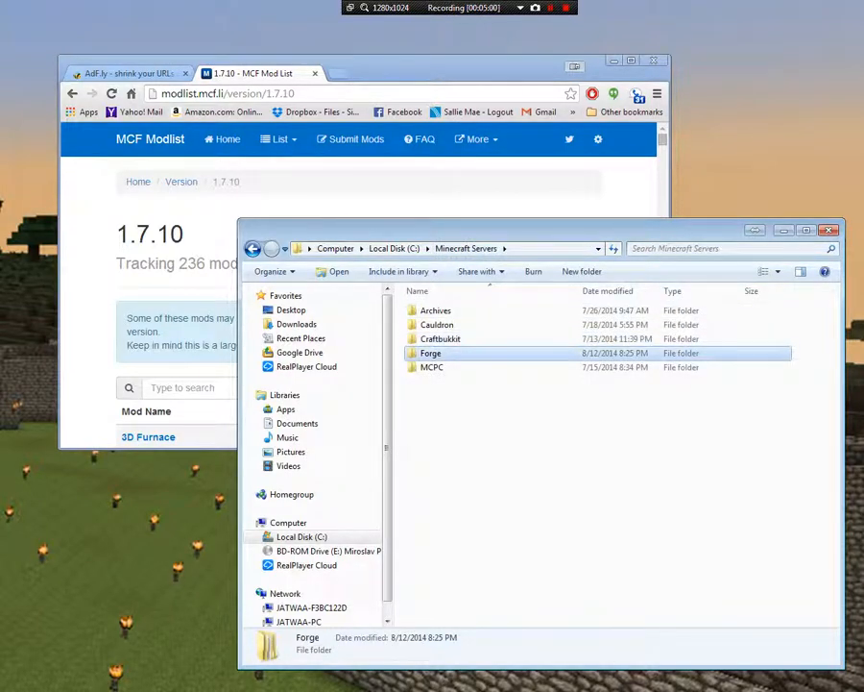
pyautogui.doubleClick(431, 354)
pyautogui.doubleClick(428, 310)
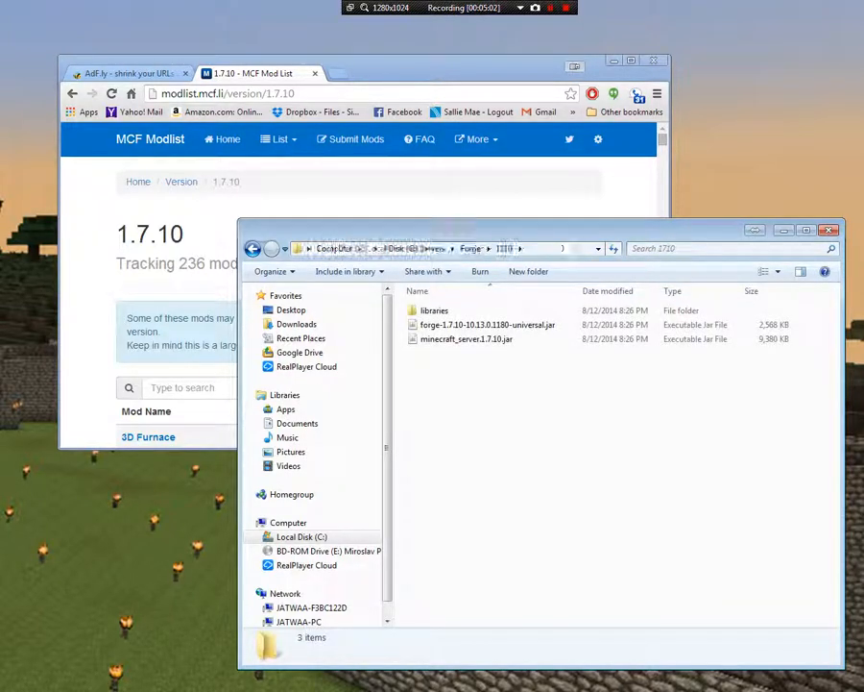
pyautogui.rightClick(516, 381)
pyautogui.click(550, 476)
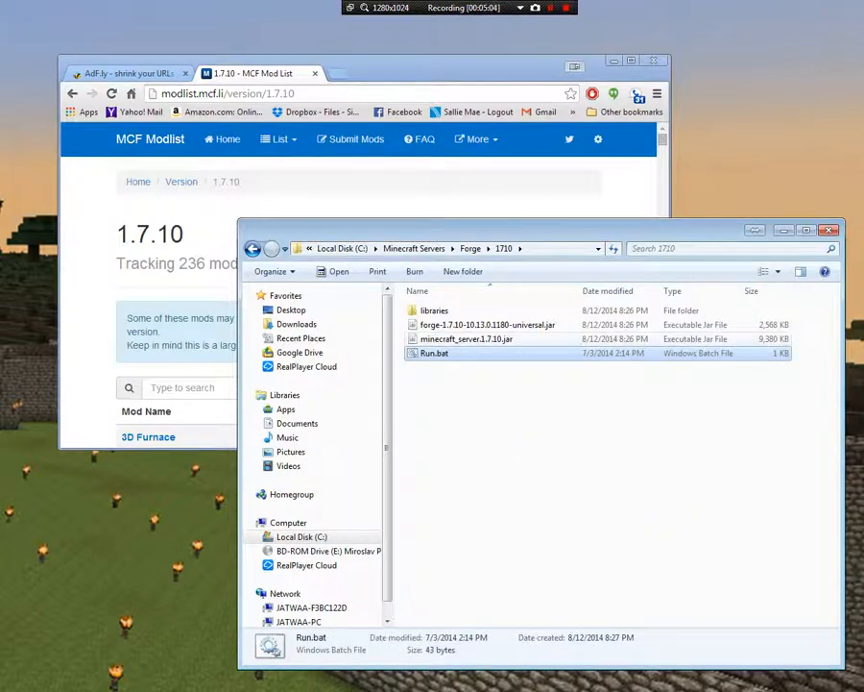
# Copy the Forge universal jar's file name without its extension, leaving the file's name as it is
pyautogui.click(488, 324)
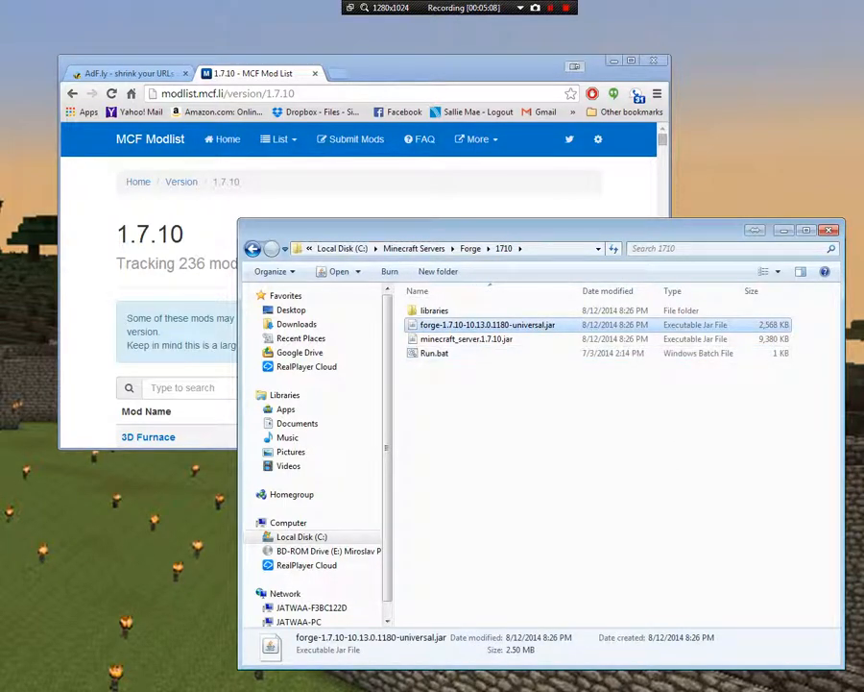
pyautogui.press('F2')
pyautogui.hotkey('ctrl', 'c')
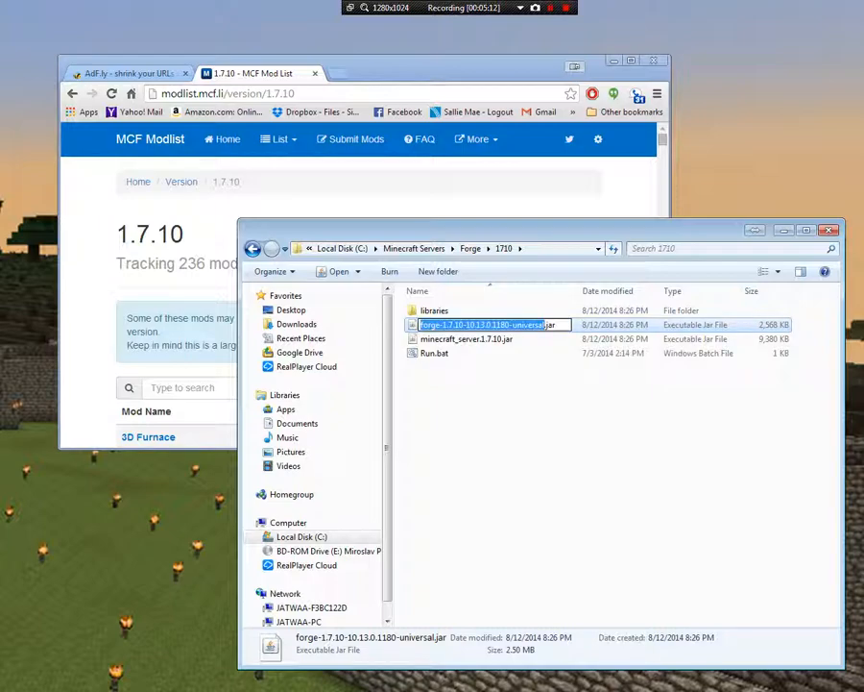
pyautogui.click(538, 423)
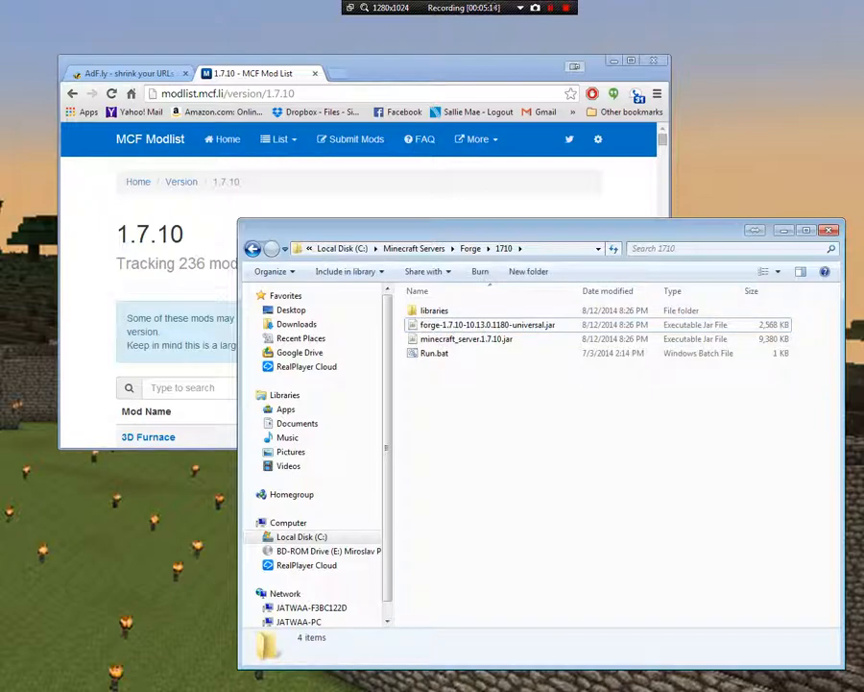
# Edit Run.bat in Notepad and replace craftbukkit in the java line with forge-1.7.10-10.13.0.1180-universal
pyautogui.click(435, 353)
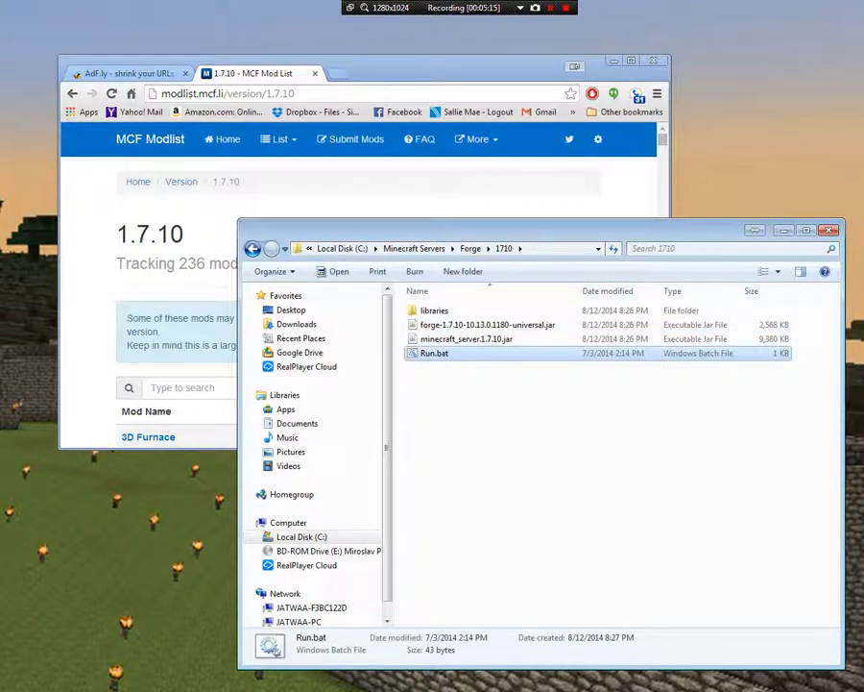
pyautogui.rightClick(437, 355)
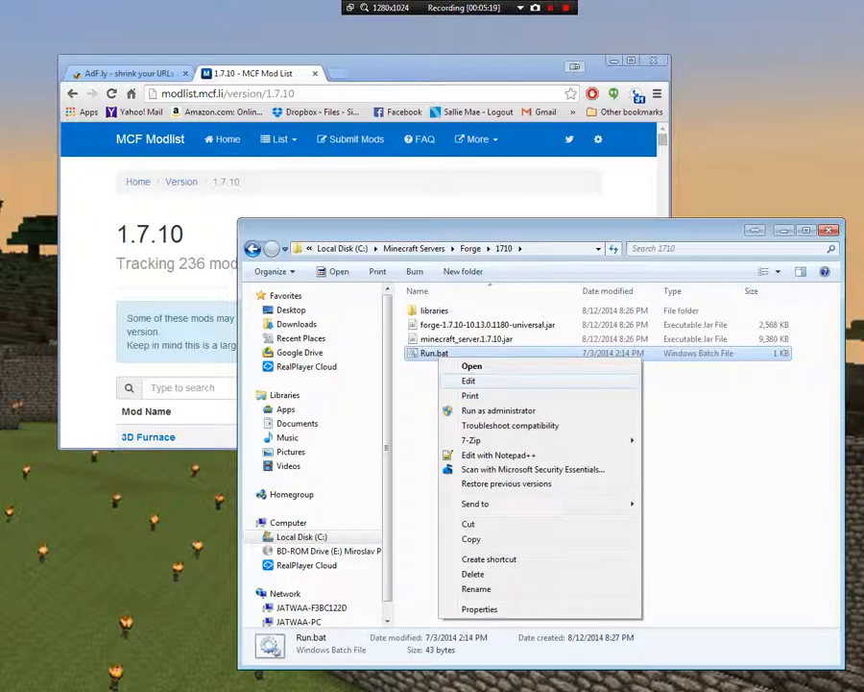
pyautogui.click(469, 380)
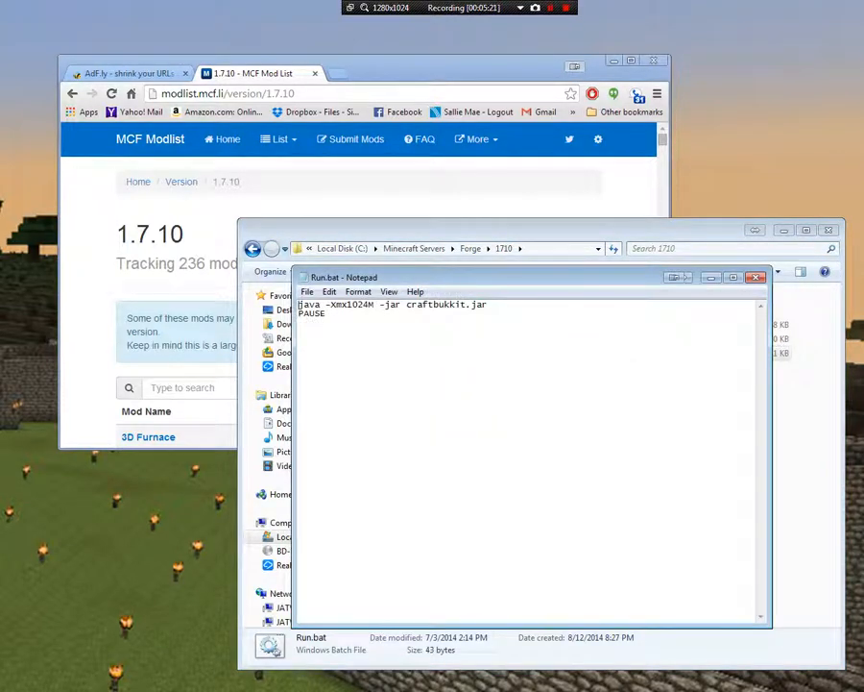
pyautogui.moveTo(328, 314); pyautogui.dragTo(424, 304)
pyautogui.click(328, 314)
pyautogui.click(402, 304)
pyautogui.moveTo(406, 304); pyautogui.dragTo(466, 304)
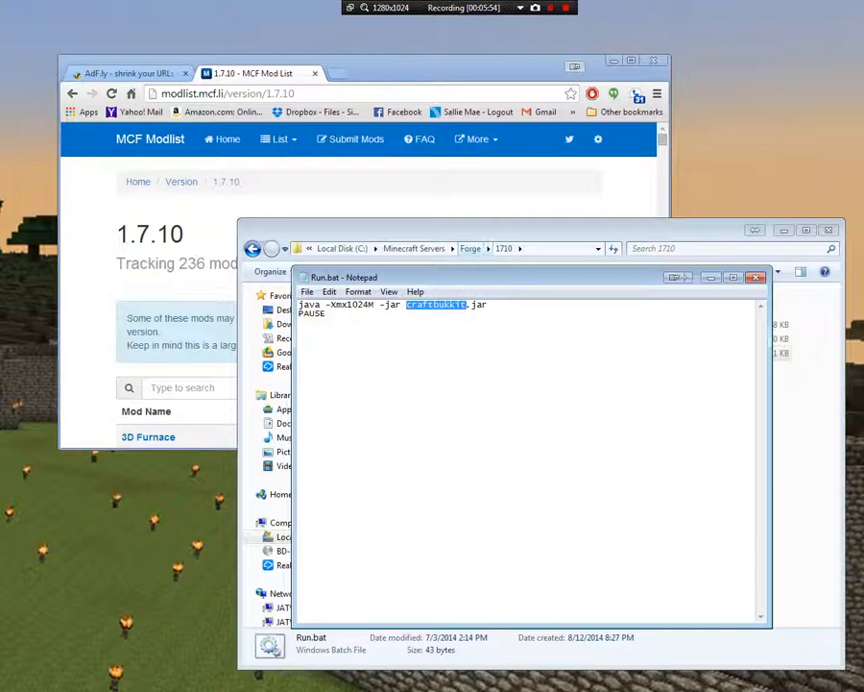
pyautogui.hotkey('ctrl', 'v')
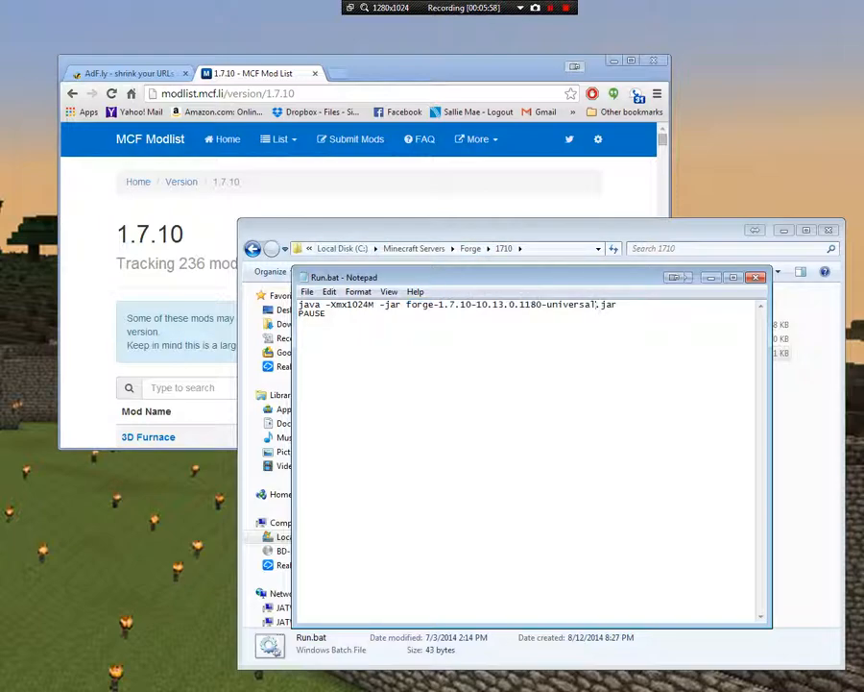
# Keep the PAUSE line in Run.bat, save the file and close Notepad
pyautogui.doubleClick(317, 313)
pyautogui.click(327, 314)
pyautogui.click(308, 291)
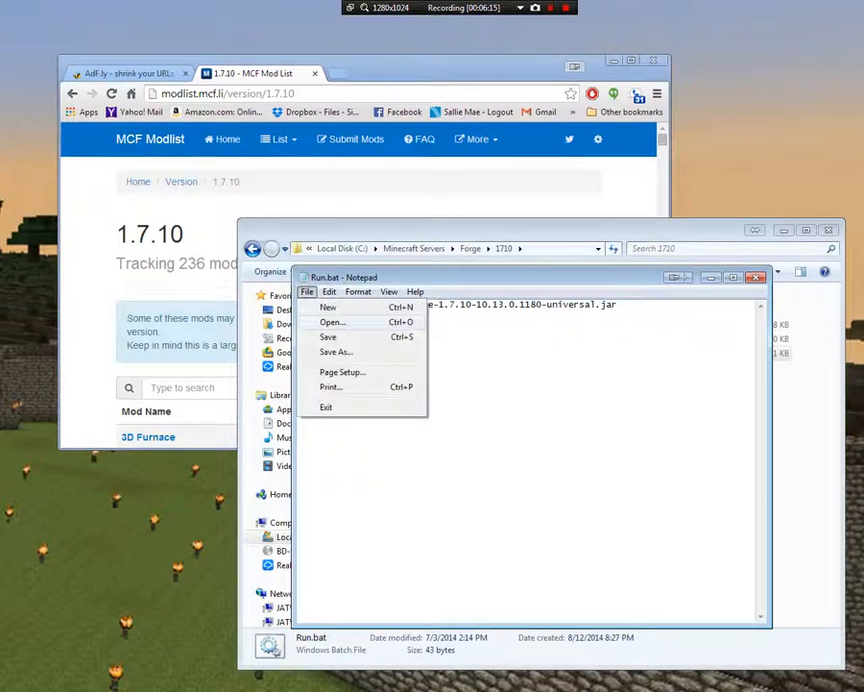
pyautogui.click(328, 337)
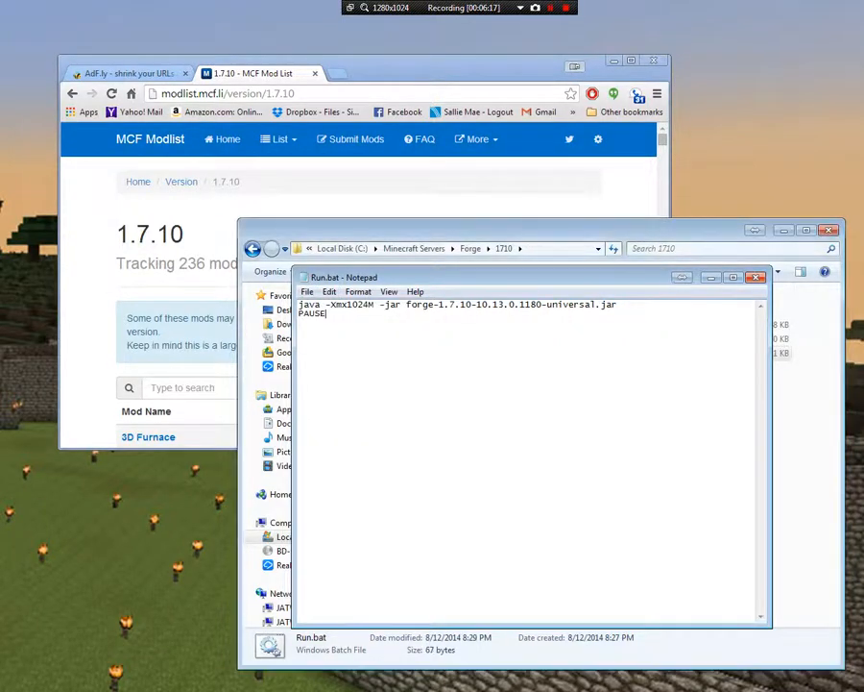
pyautogui.click(756, 278)
pyautogui.click(596, 442)
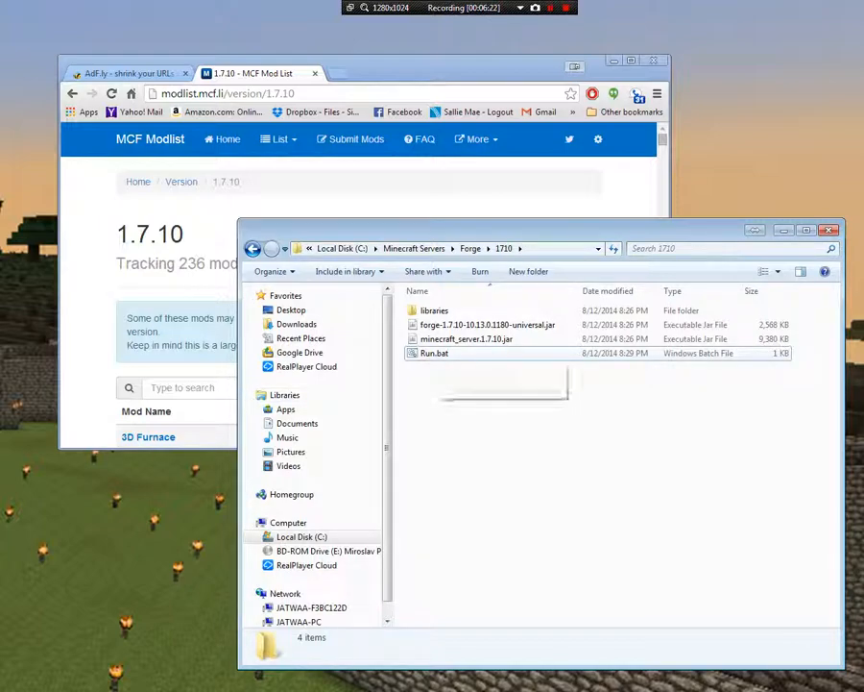
# Run Run.bat to generate the initial server files and dismiss the console once it pauses
pyautogui.doubleClick(437, 353)
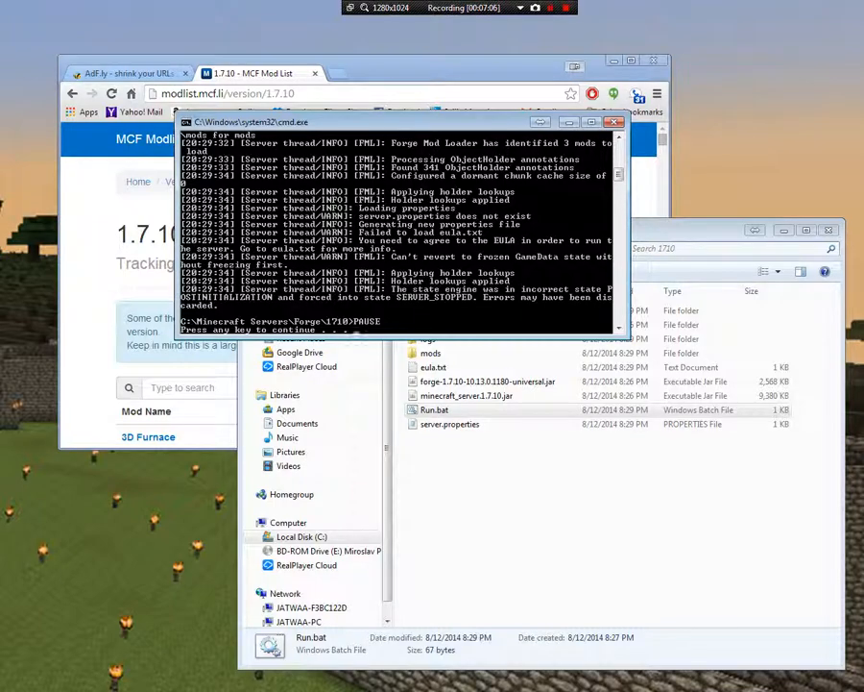
pyautogui.press('Return')
pyautogui.click(537, 470)
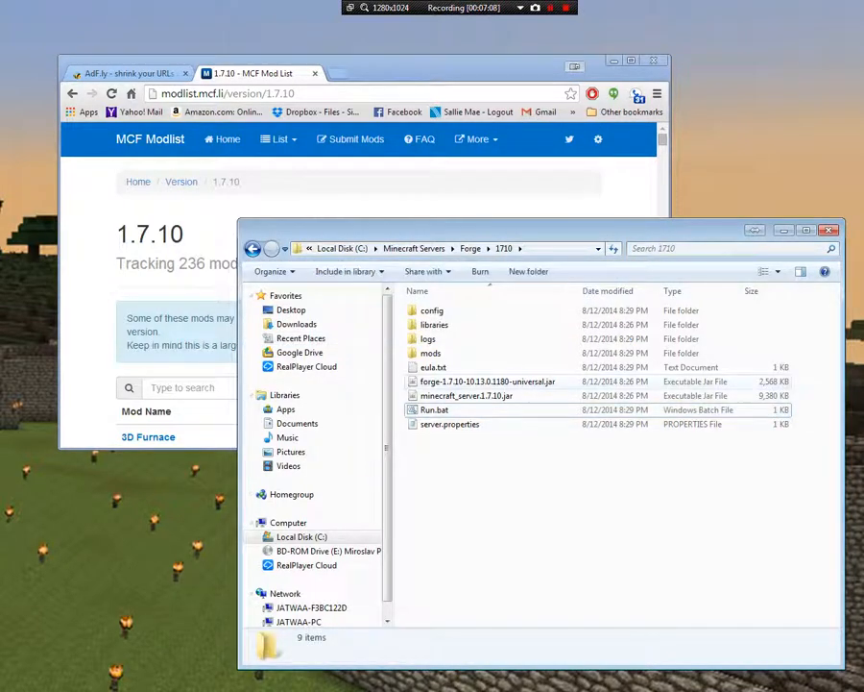
# Edit eula.txt to set eula=true, save it and close Notepad
pyautogui.click(434, 368)
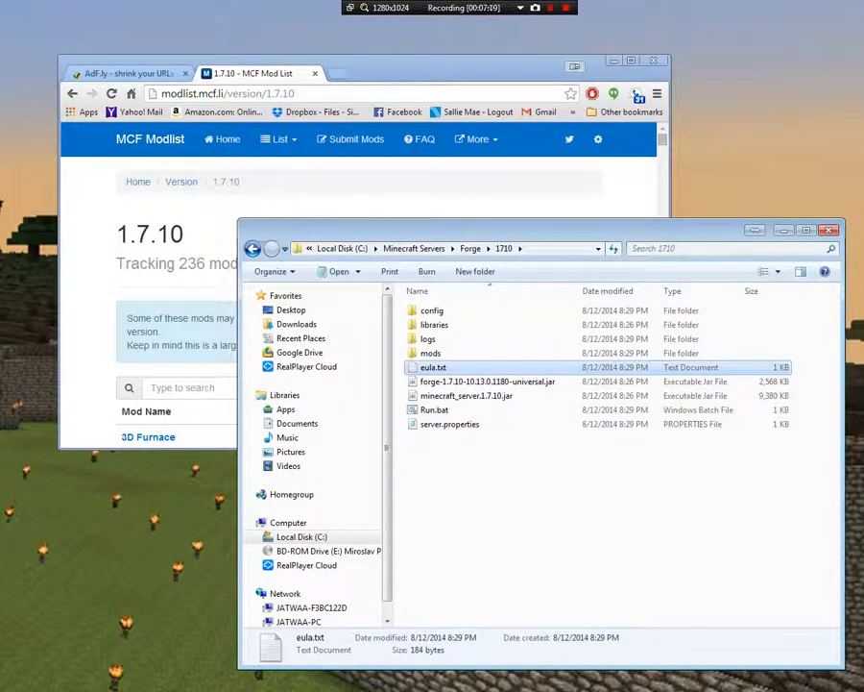
pyautogui.rightClick(443, 368)
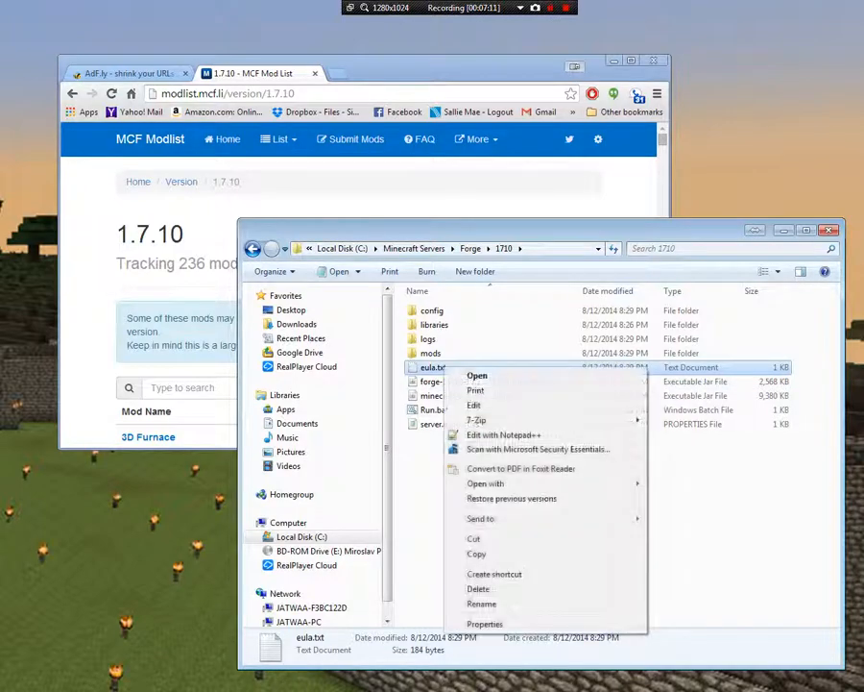
pyautogui.click(475, 404)
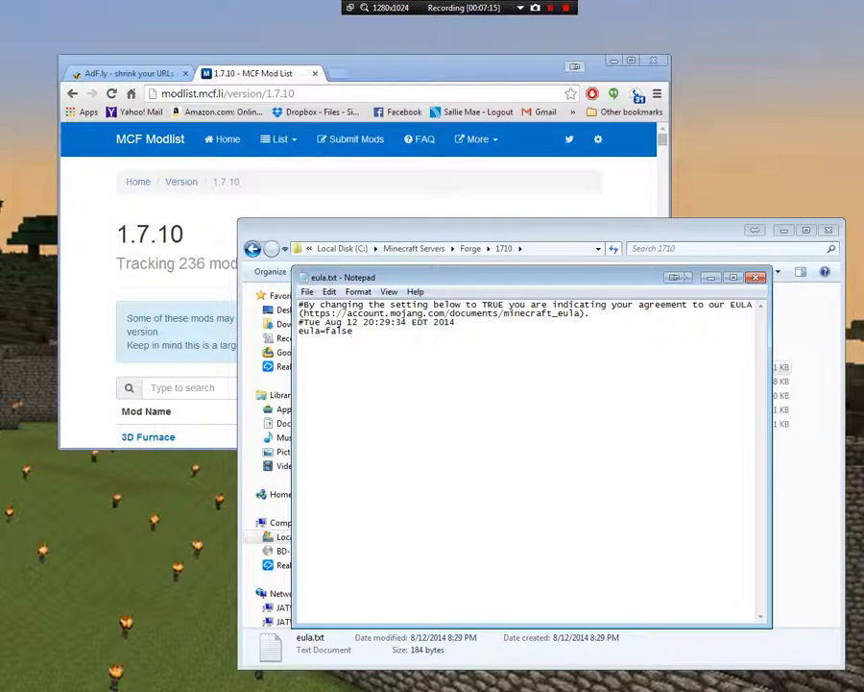
pyautogui.moveTo(325, 330); pyautogui.dragTo(354, 330)
pyautogui.write('tru')
pyautogui.click(306, 291)
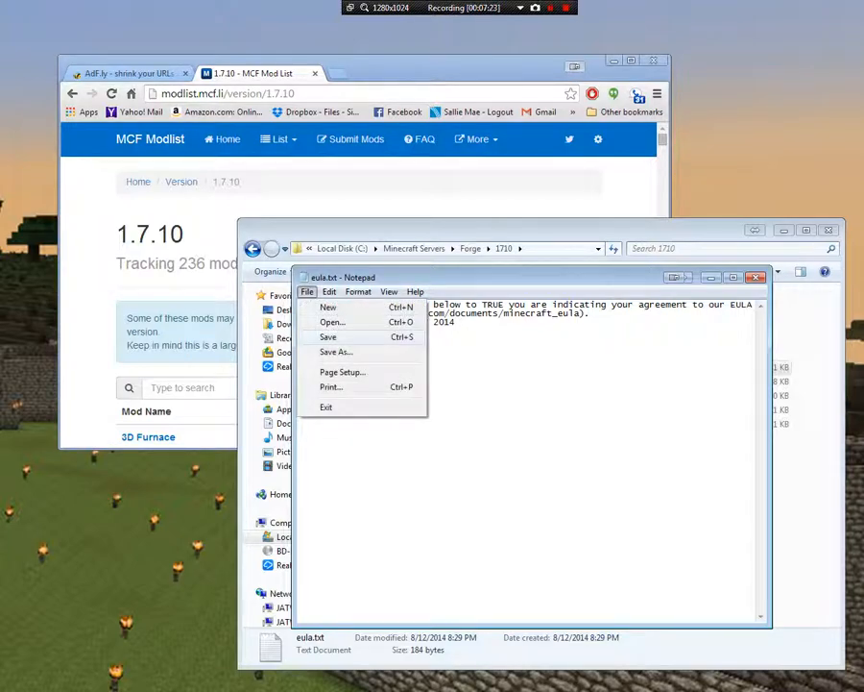
pyautogui.click(316, 333)
pyautogui.hotkey('alt', 'F4')
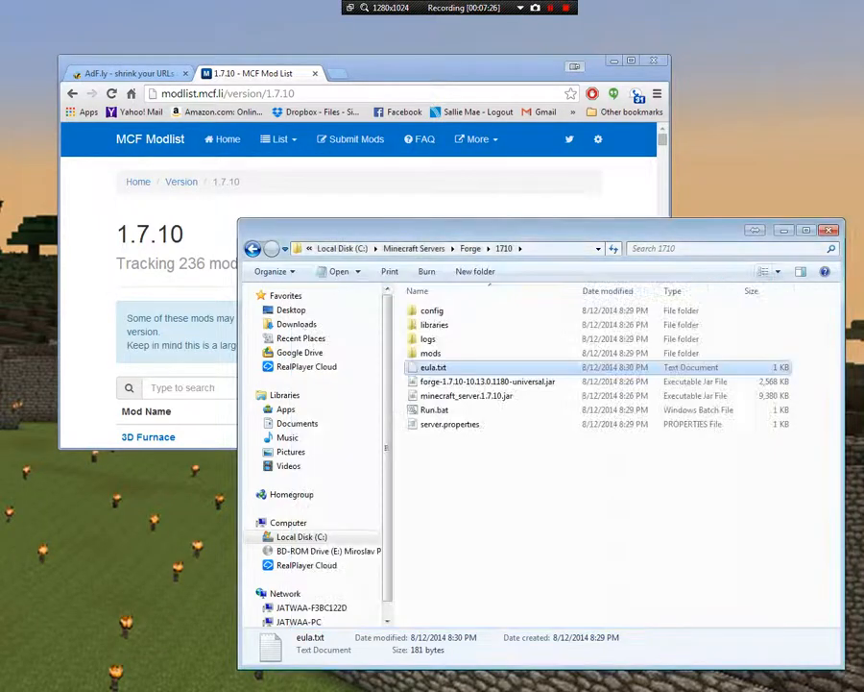
pyautogui.click(566, 509)
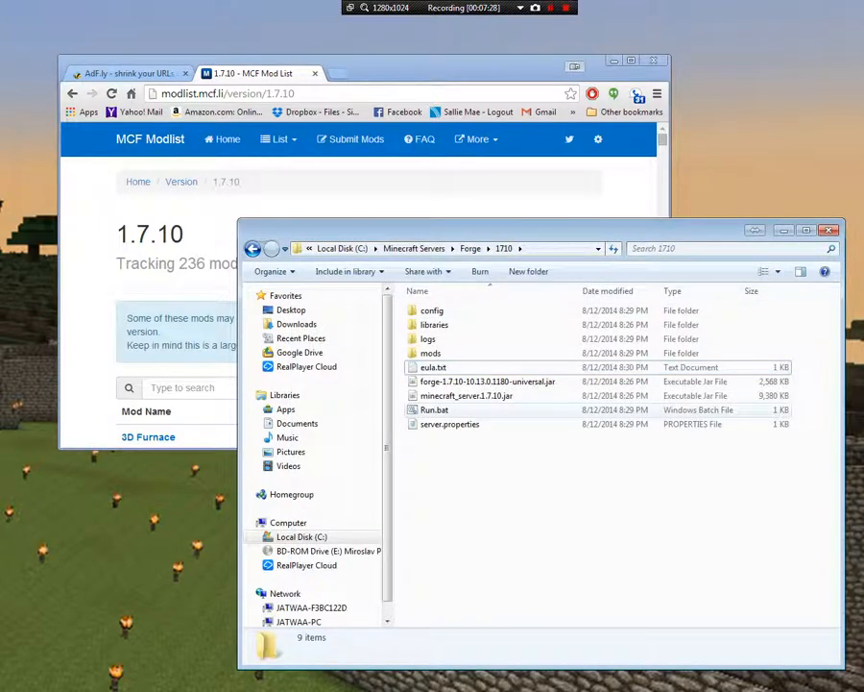
# Start the server again with Run.bat, move the console window aside and bring the Minecraft server window to the front
pyautogui.doubleClick(434, 410)
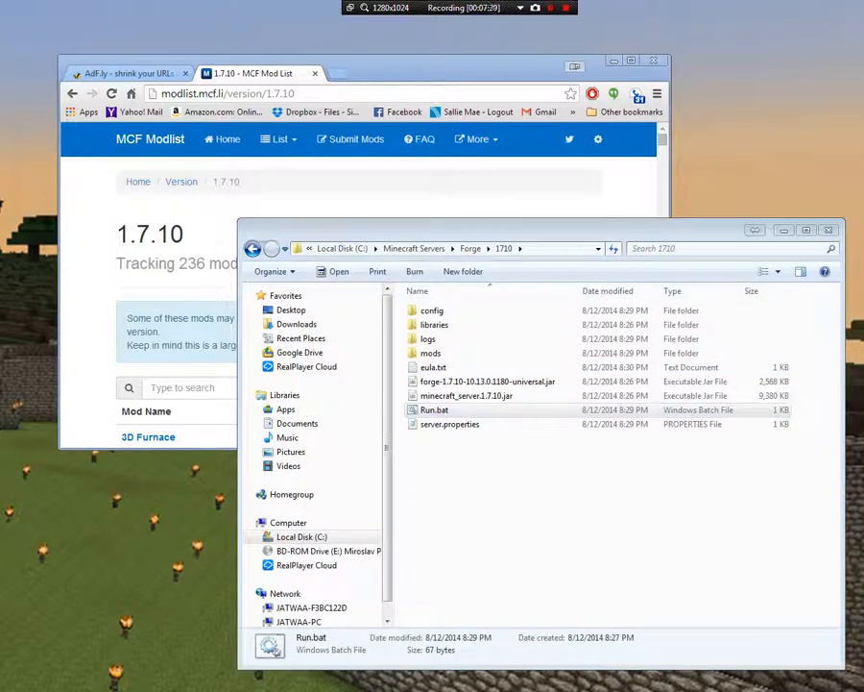
pyautogui.moveTo(0, 177); pyautogui.dragTo(604, 67)
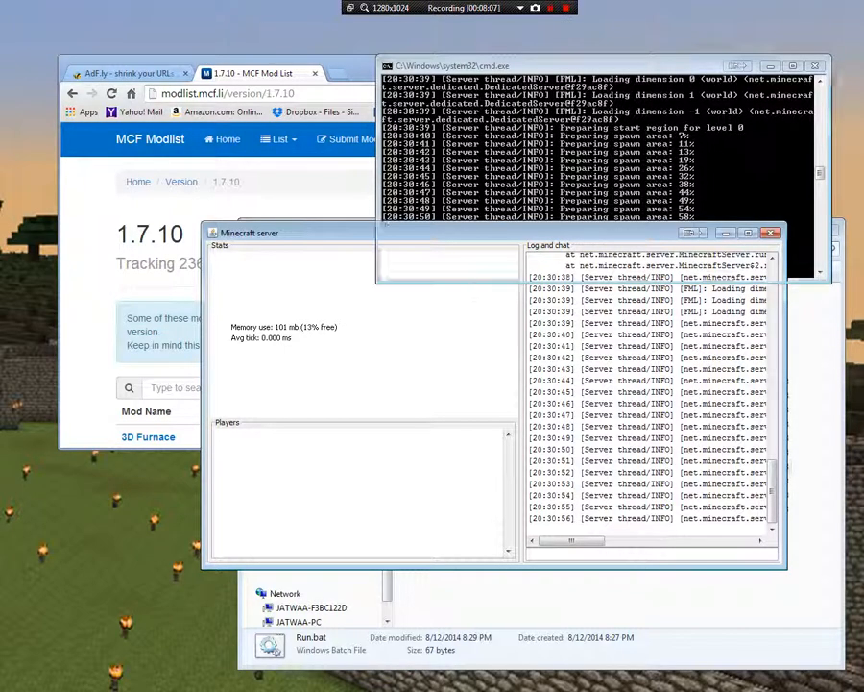
pyautogui.hotkey('alt', 'Tab')
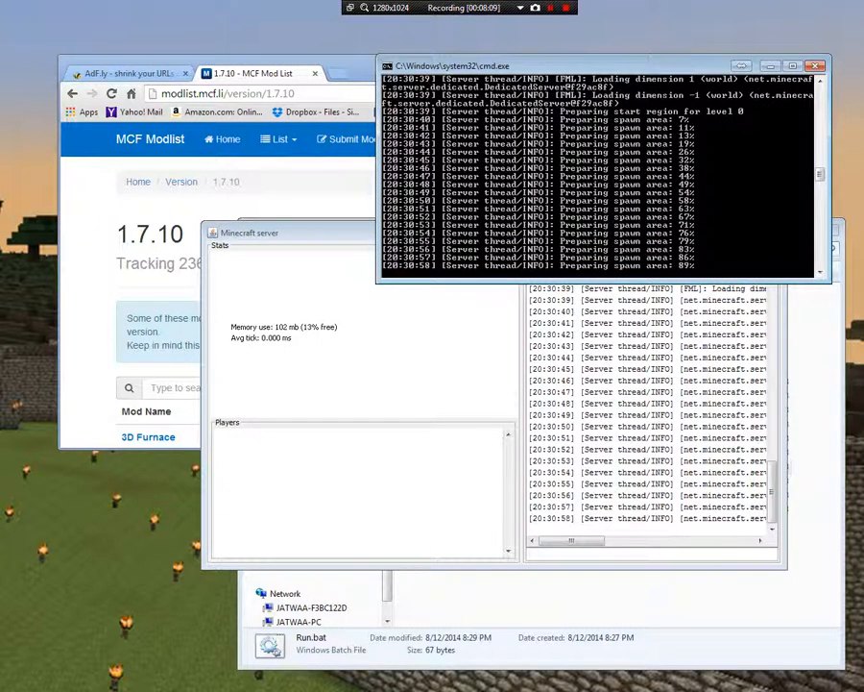
pyautogui.hotkey('alt', 'Tab')
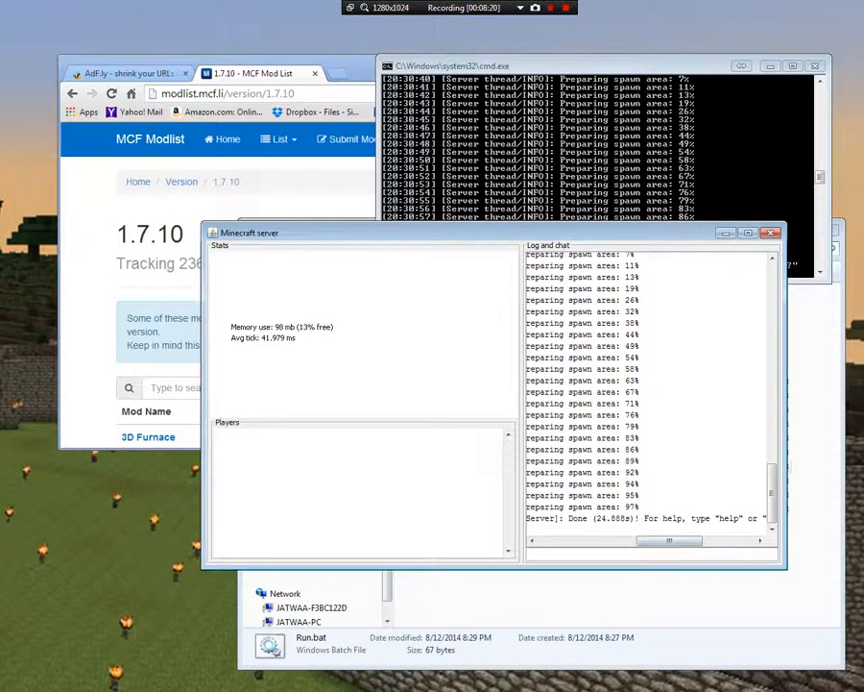
# Maximize the Minecraft server window and examine the startup log, including the missing banned-players.json entry
pyautogui.press('super+Up')
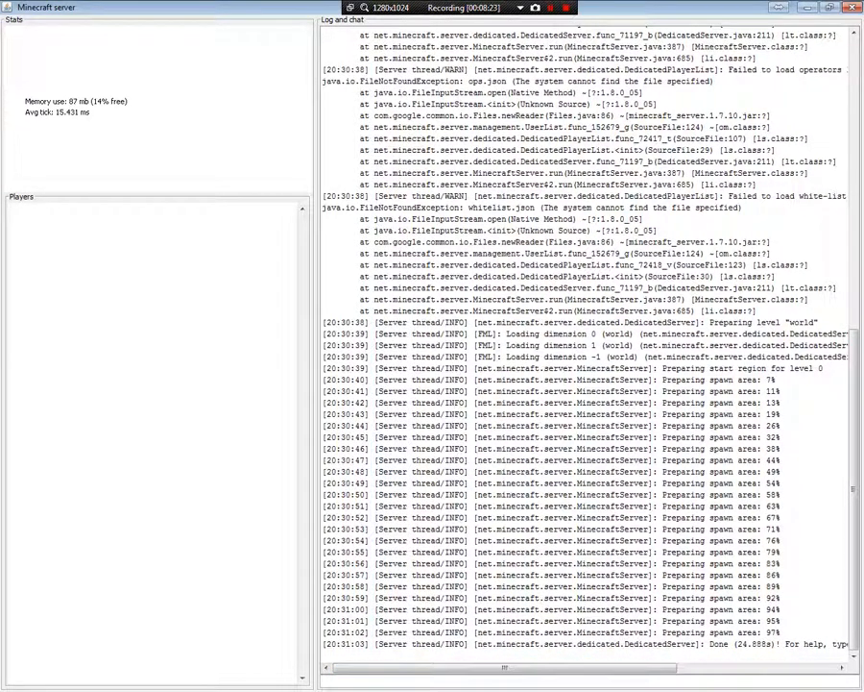
pyautogui.scroll(5, 586, 342)
pyautogui.scroll(9, 585, 342)
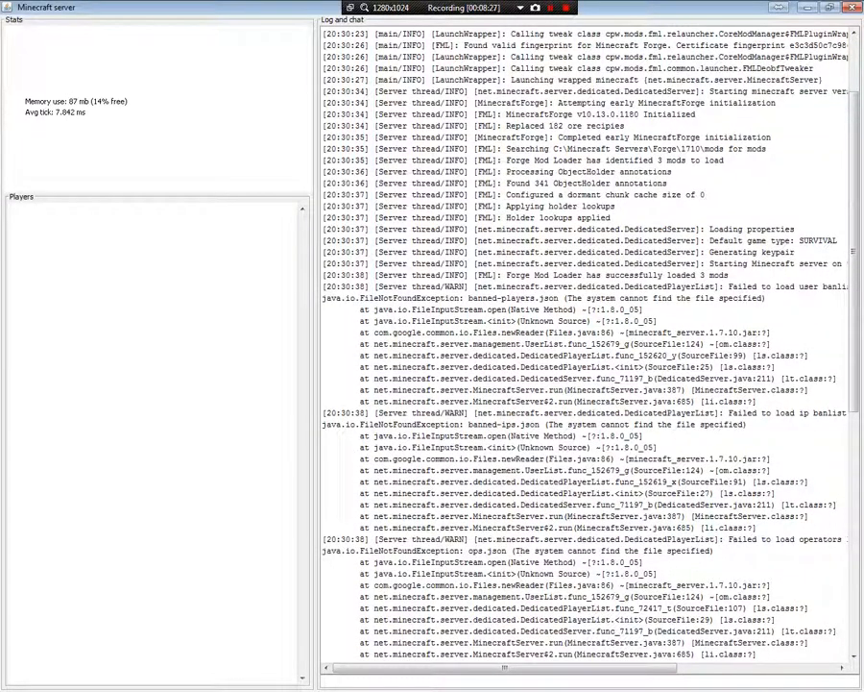
pyautogui.moveTo(765, 298); pyautogui.dragTo(469, 298)
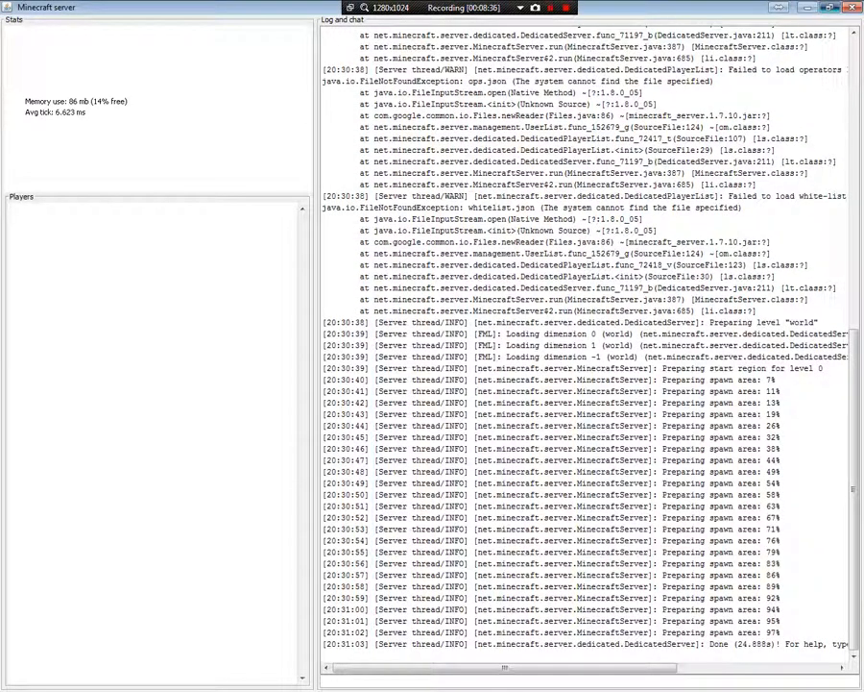
# Restore the server window's size, close it to stop the server and dismiss the paused console
pyautogui.click(830, 7)
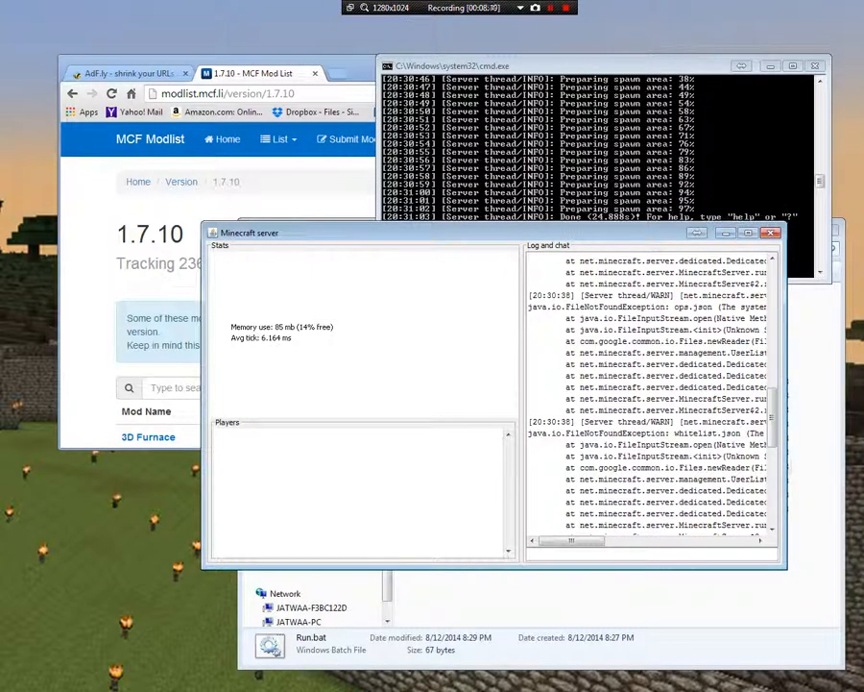
pyautogui.click(771, 233)
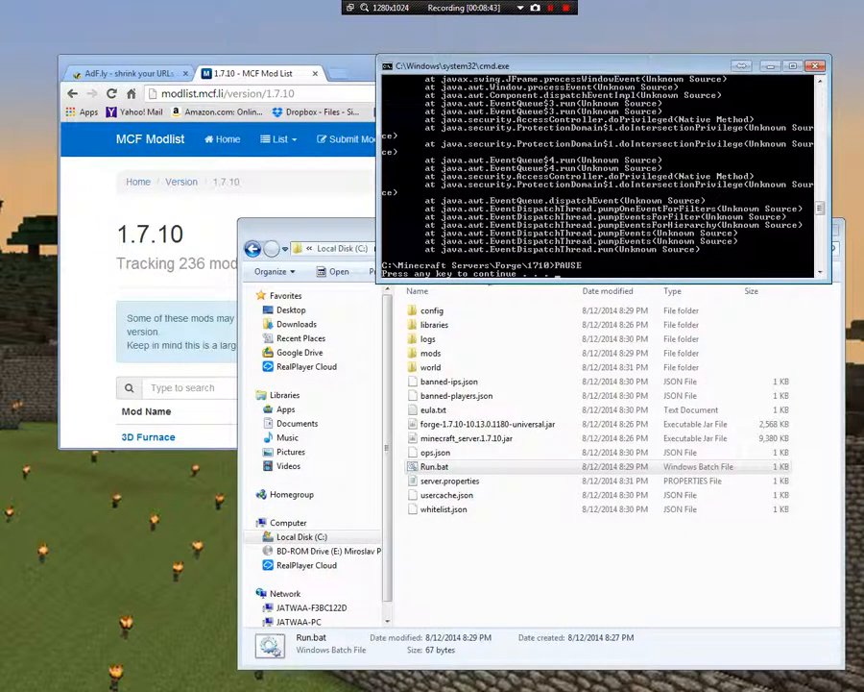
pyautogui.press('Return')
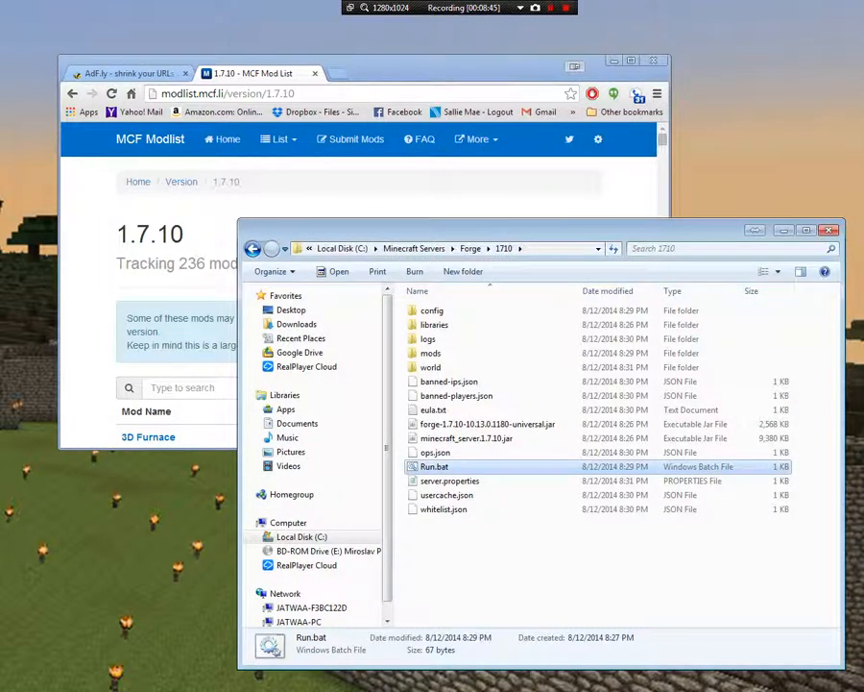
# Switch to the Chrome window, maximize it and examine the 1.7.10 mod list, including the Clientside tag on DirectionHUD
pyautogui.hotkey('alt', 'Tab')
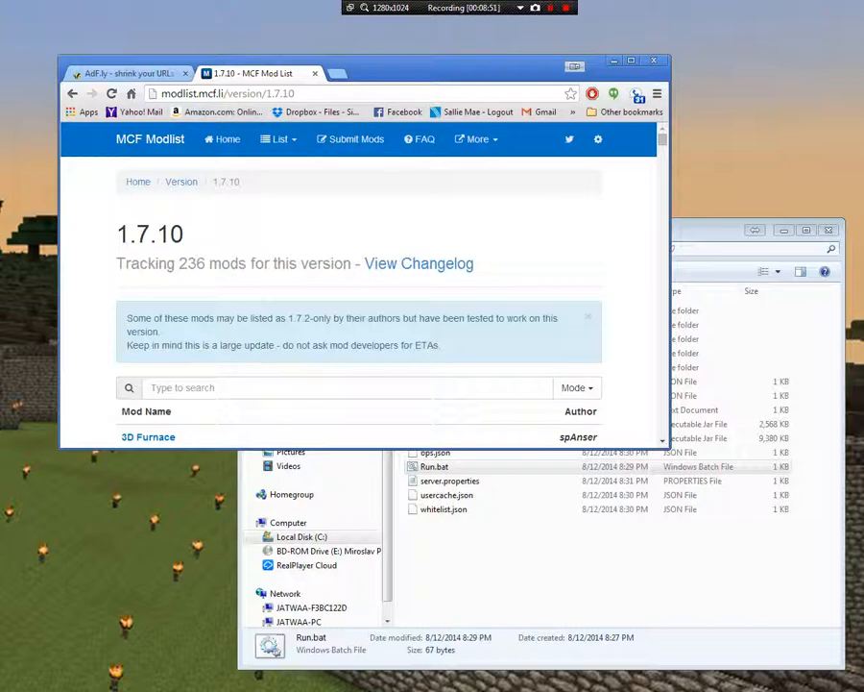
pyautogui.scroll(-4, 365, 308)
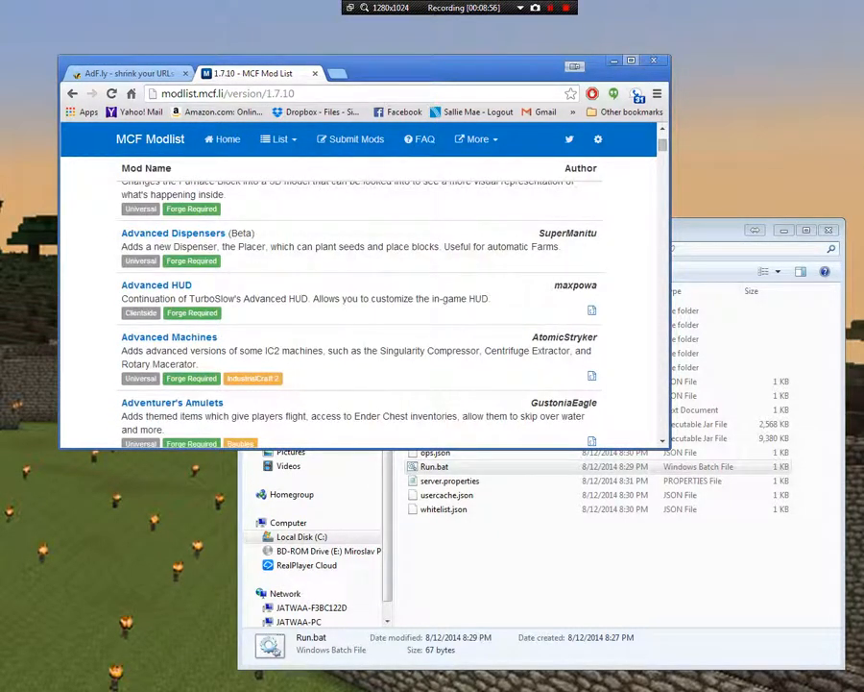
pyautogui.click(631, 60)
pyautogui.scroll(-1, 432, 226)
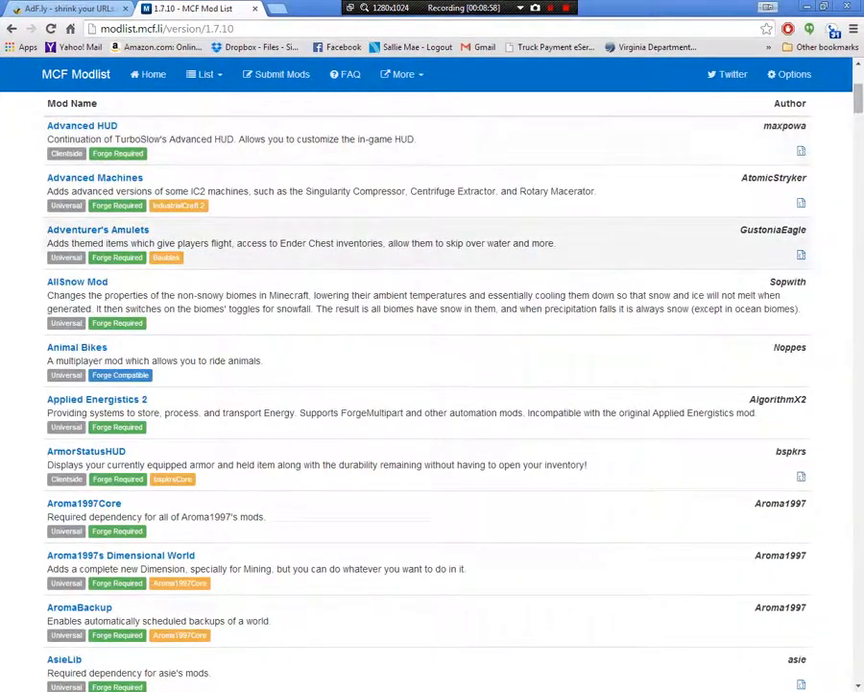
pyautogui.scroll(-10, 433, 384)
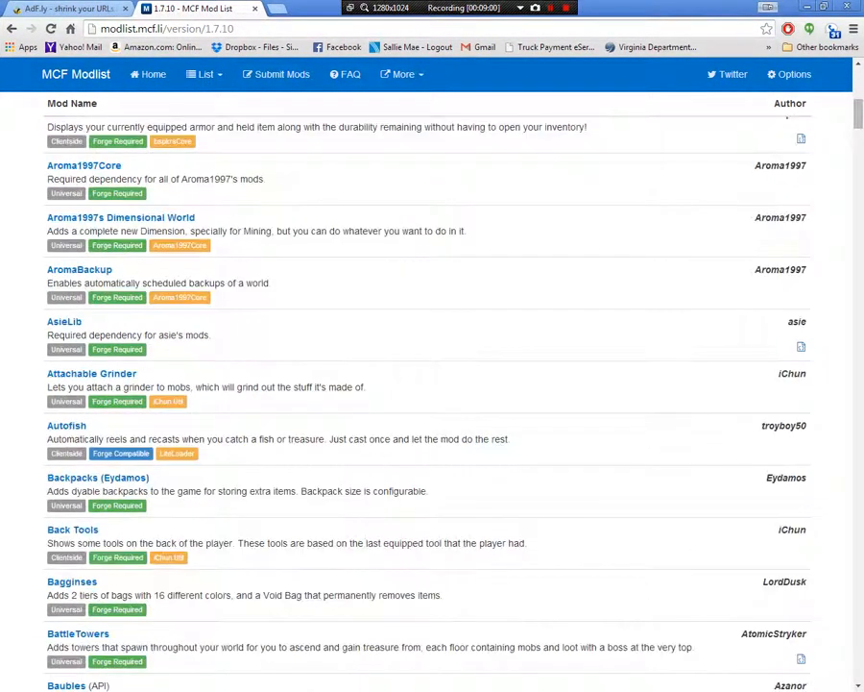
pyautogui.scroll(-7, 432, 384)
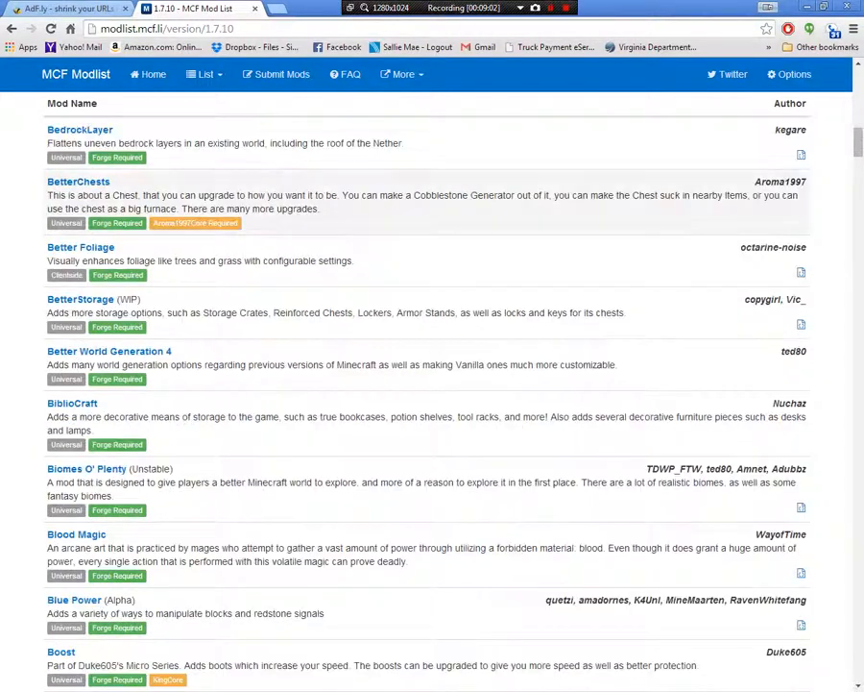
pyautogui.scroll(-4, 433, 384)
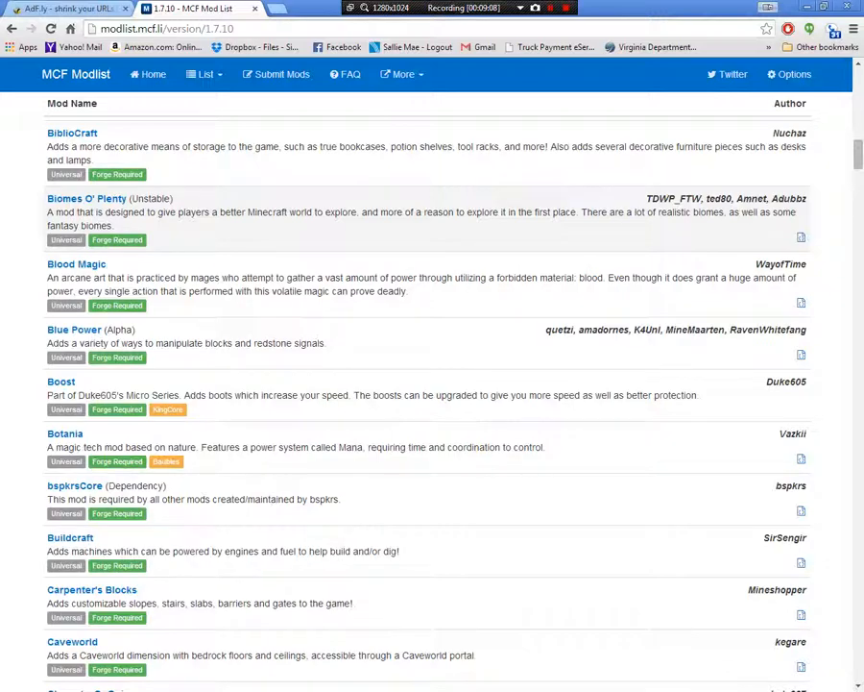
pyautogui.scroll(-10, 432, 384)
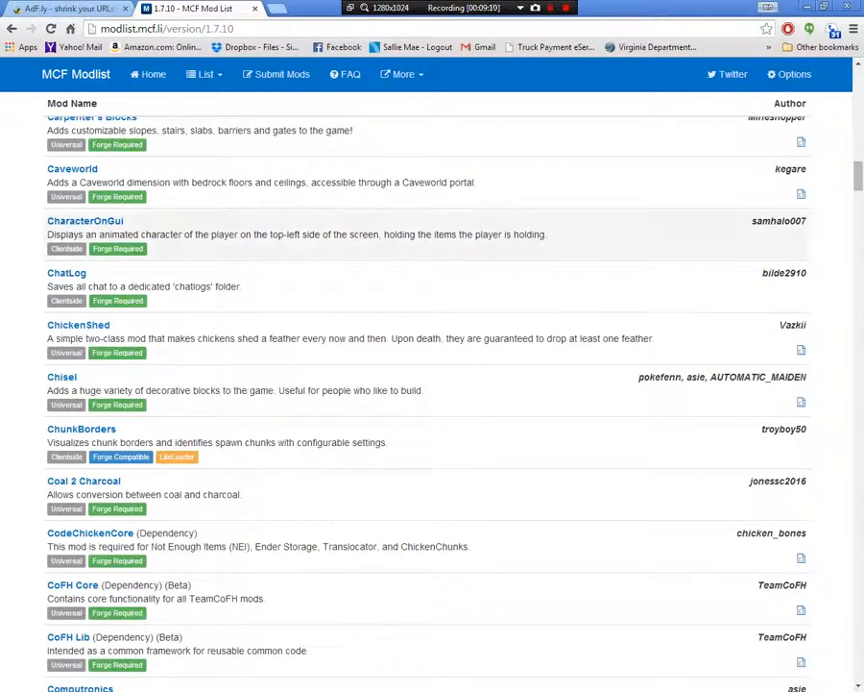
pyautogui.scroll(-6, 432, 384)
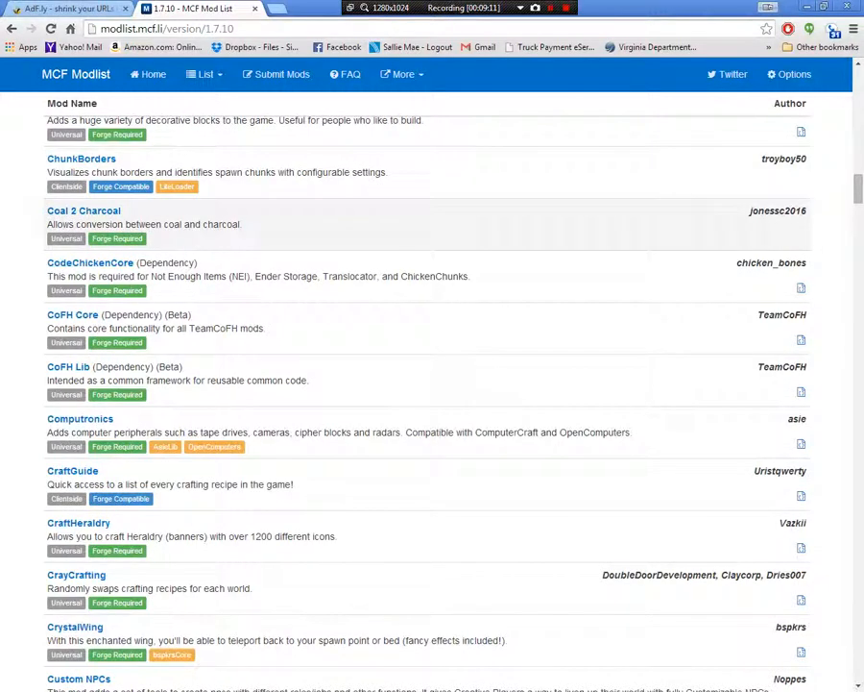
pyautogui.scroll(-2, 432, 384)
pyautogui.scroll(-2, 432, 384)
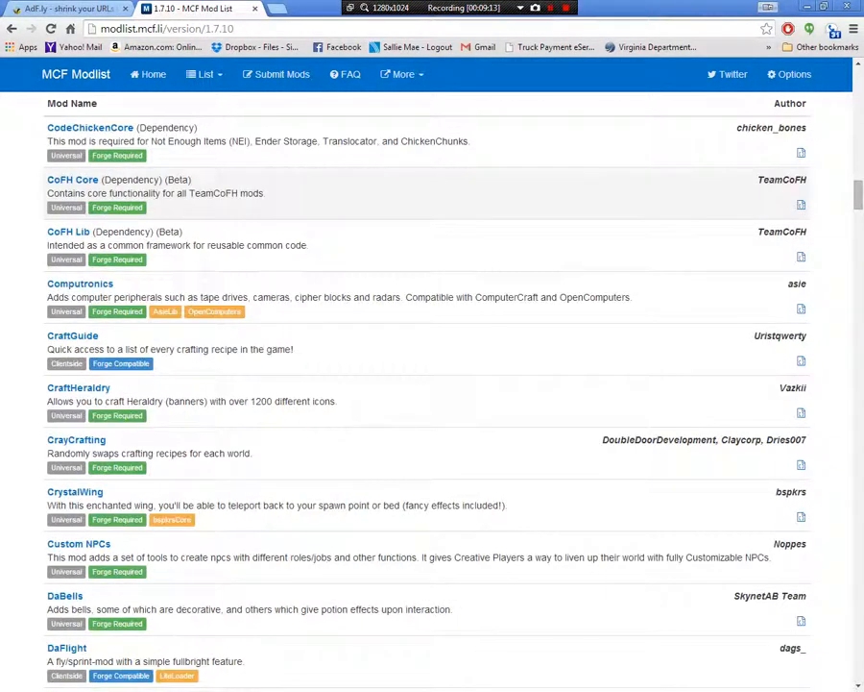
pyautogui.scroll(-4, 432, 384)
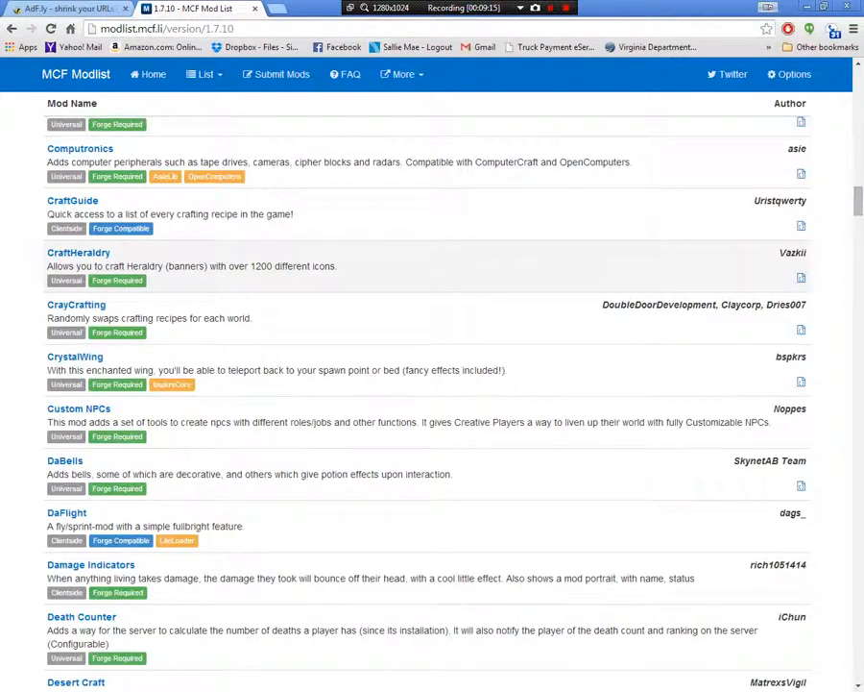
pyautogui.scroll(-16, 432, 384)
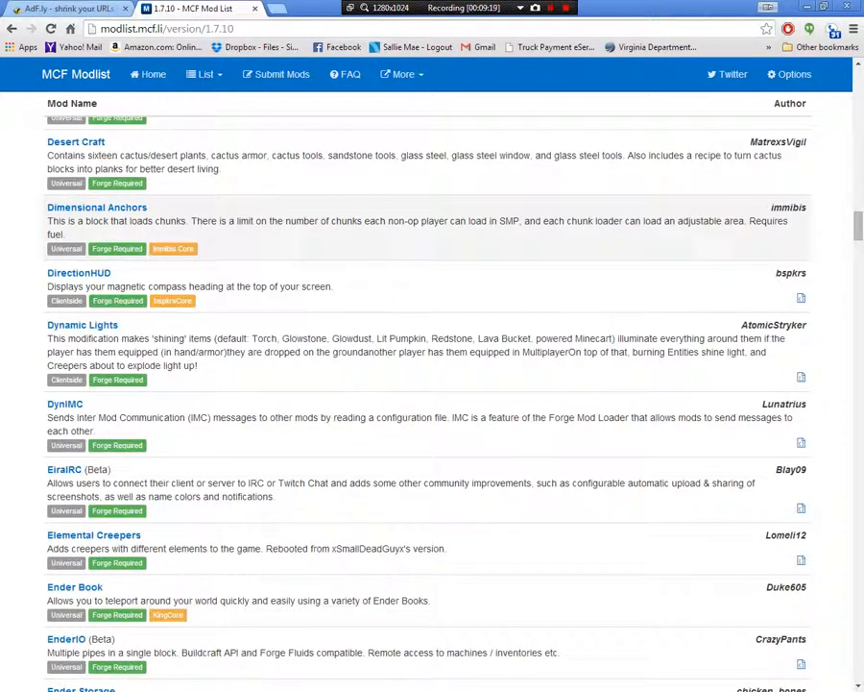
pyautogui.scroll(-2, 432, 384)
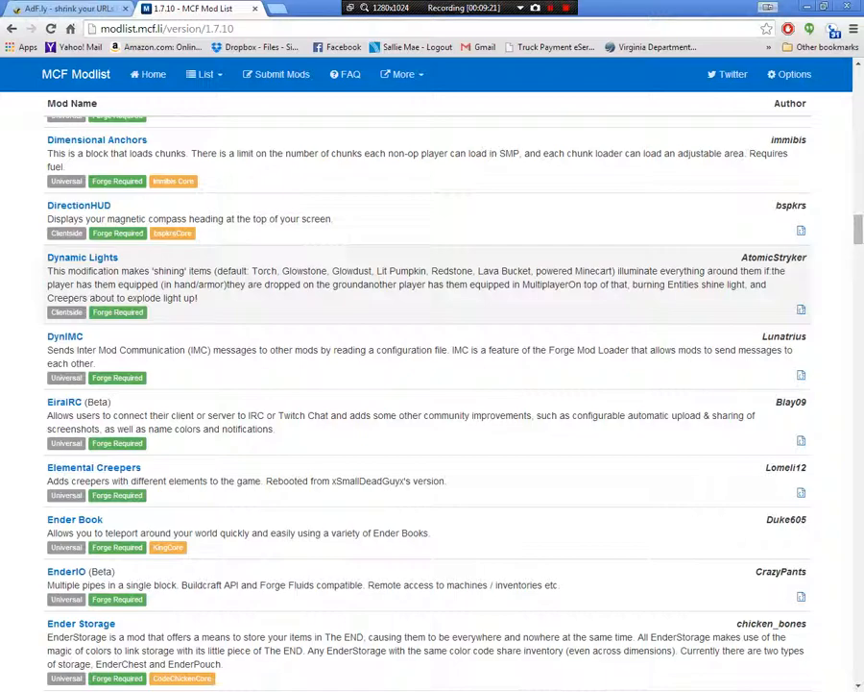
pyautogui.moveTo(66, 233)
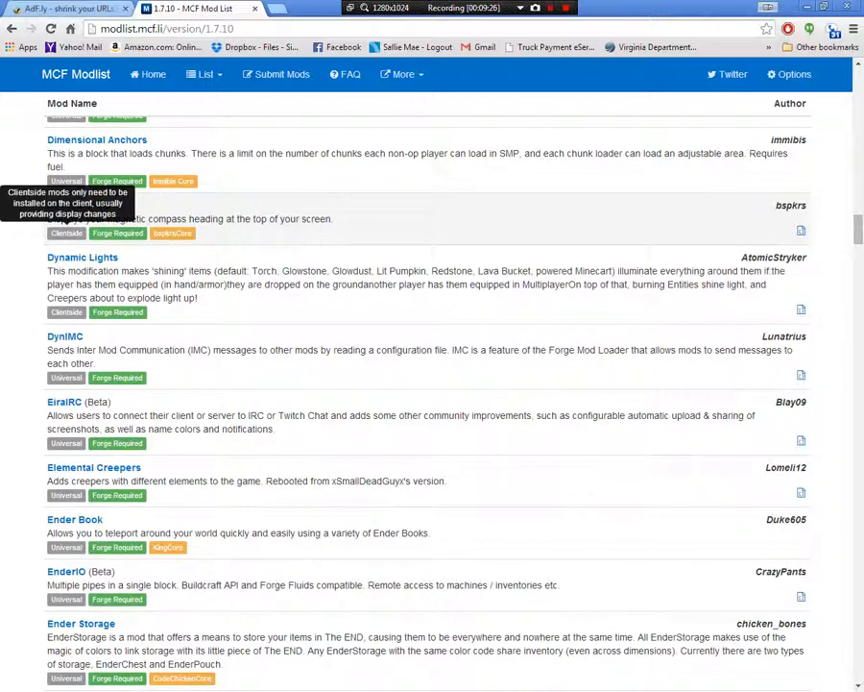
pyautogui.moveTo(118, 230)
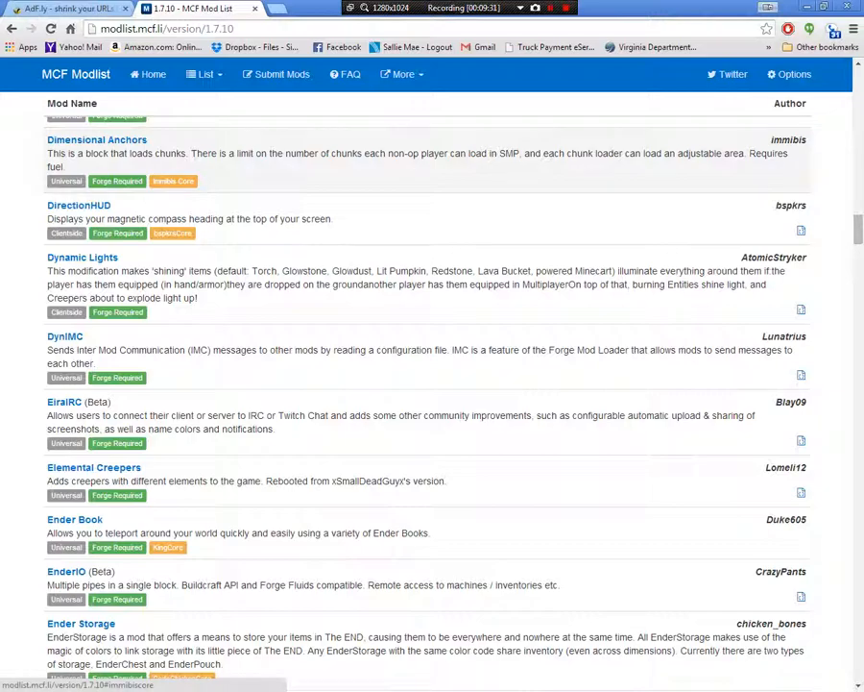
# Open Forestry from the mod list, download forestry_1.7.10-2.4.2.52.jar from its last stable build and keep the file
pyautogui.scroll(-7, 432, 385)
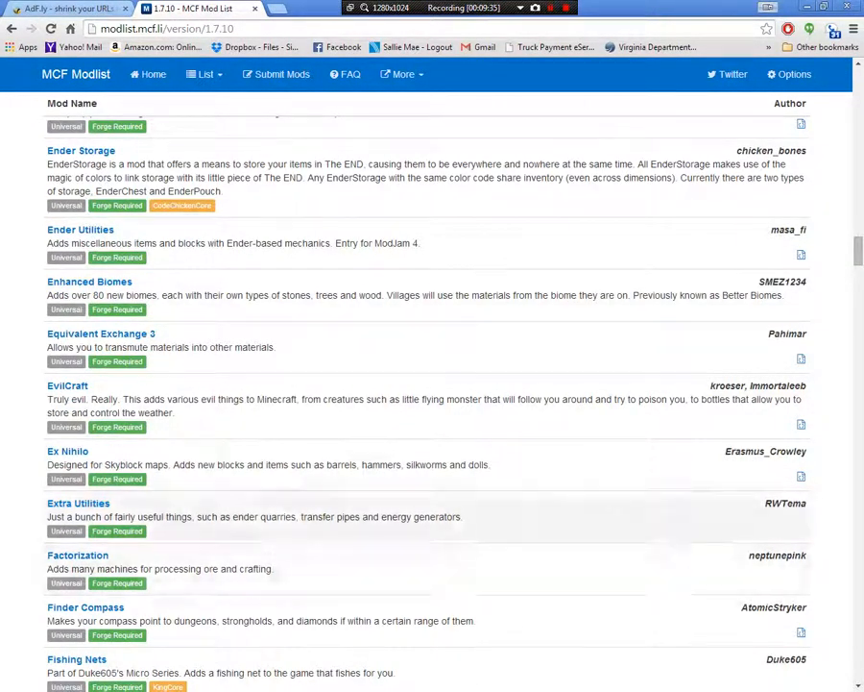
pyautogui.scroll(-2, 168, 485)
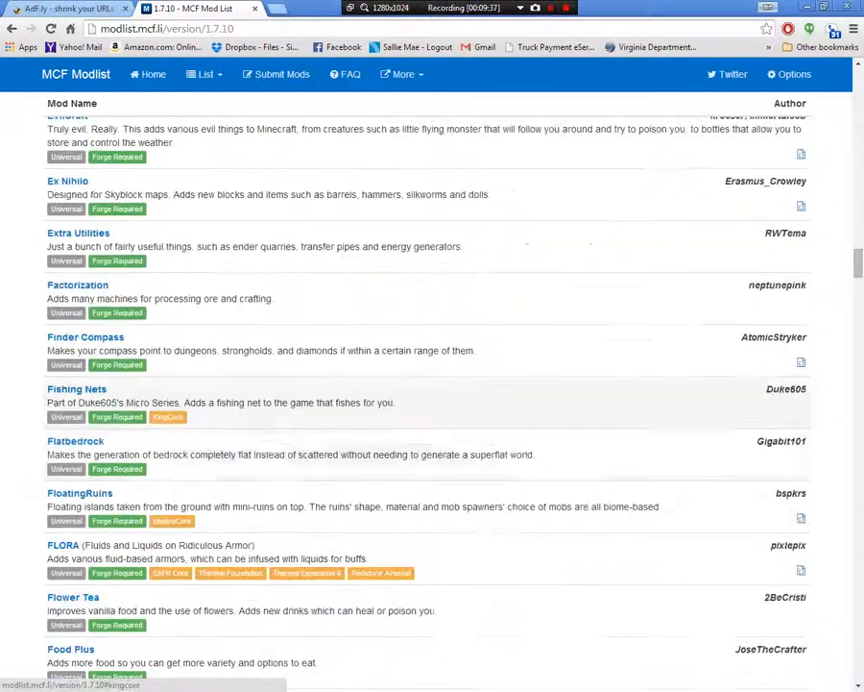
pyautogui.scroll(-5, 168, 485)
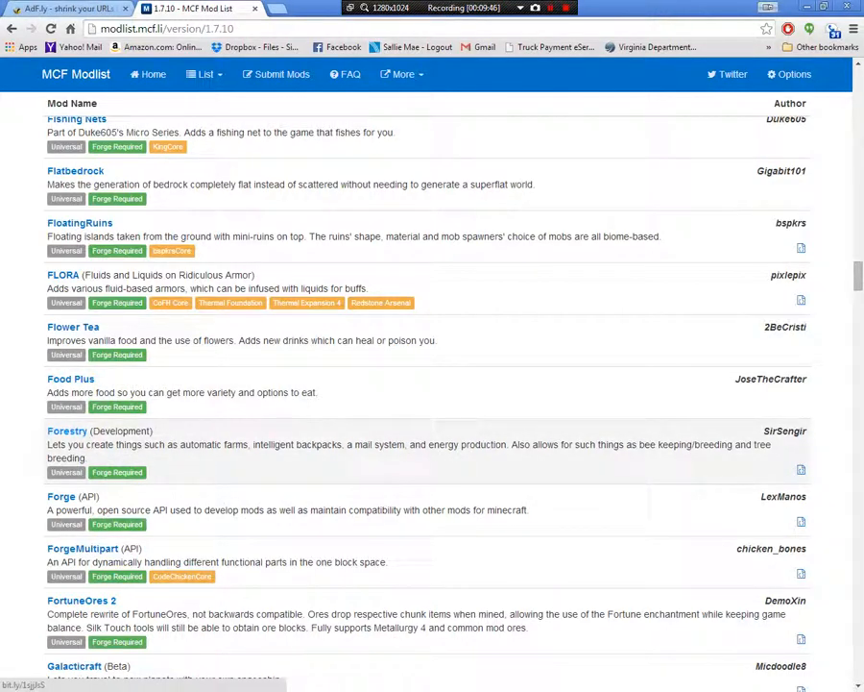
pyautogui.click(67, 432)
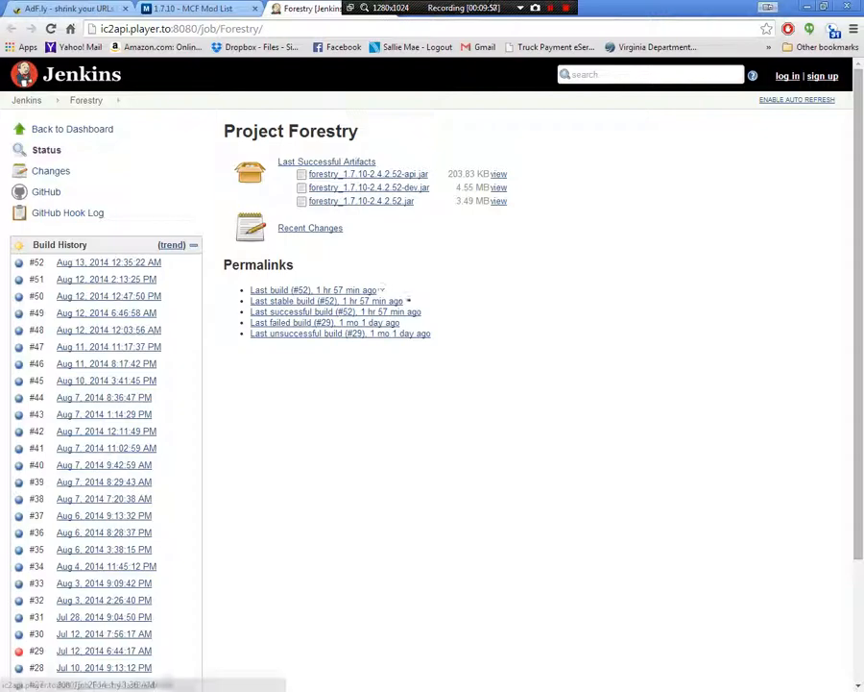
pyautogui.click(407, 300)
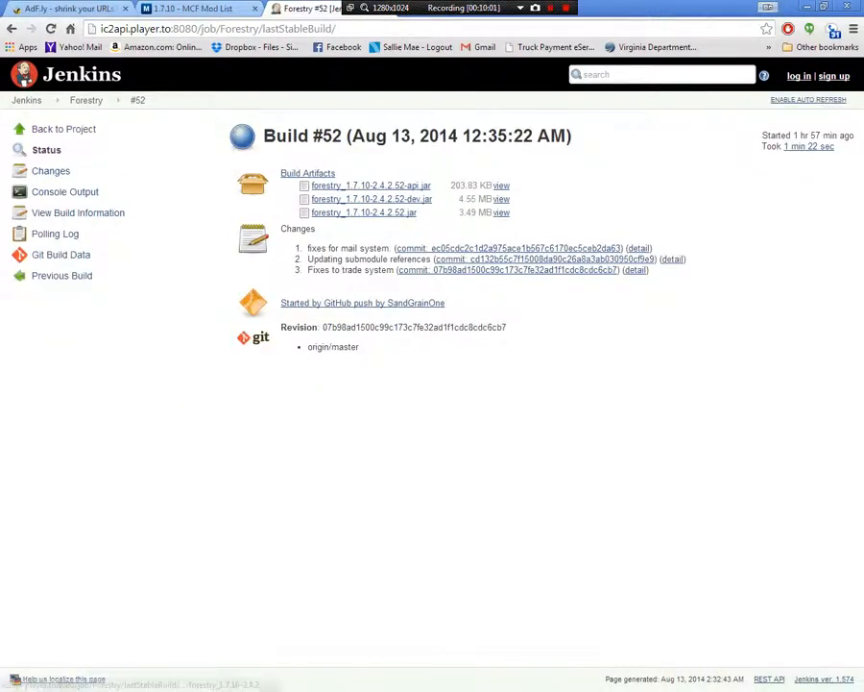
pyautogui.click(364, 212)
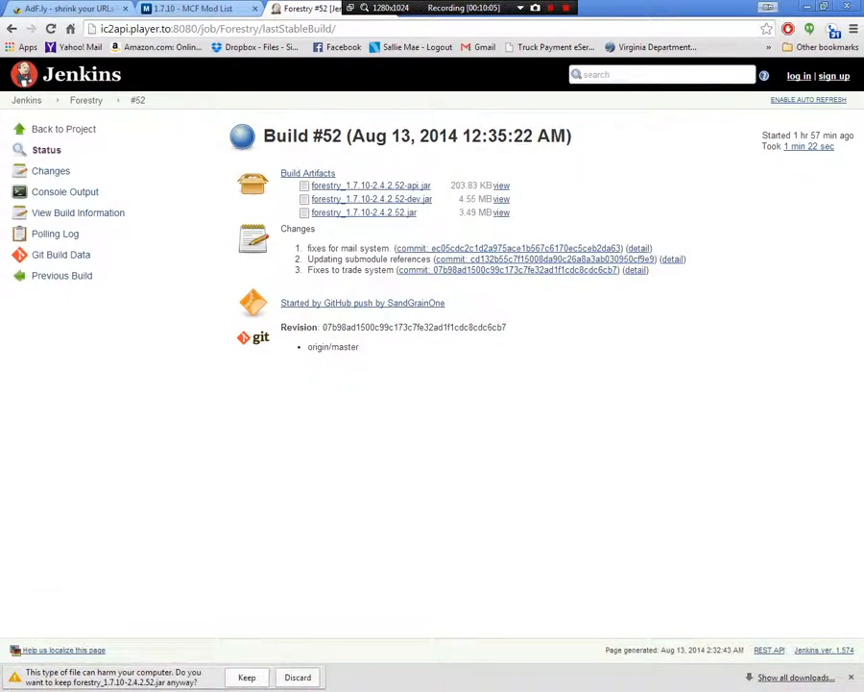
pyautogui.click(246, 677)
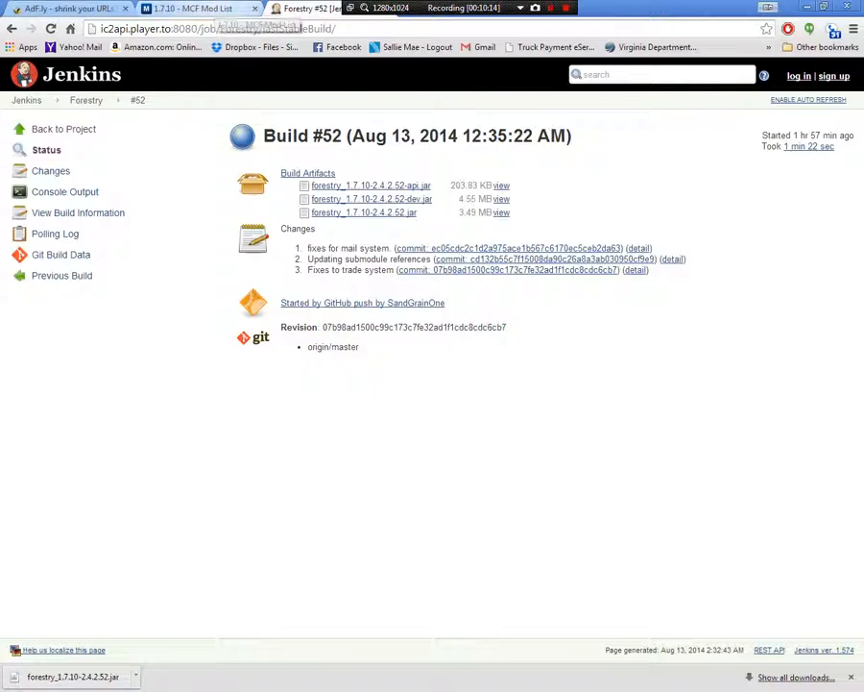
# Return to the 1.7.10 mod list and open the JourneyMap mod's website
pyautogui.click(169, 8)
pyautogui.scroll(-5, 432, 384)
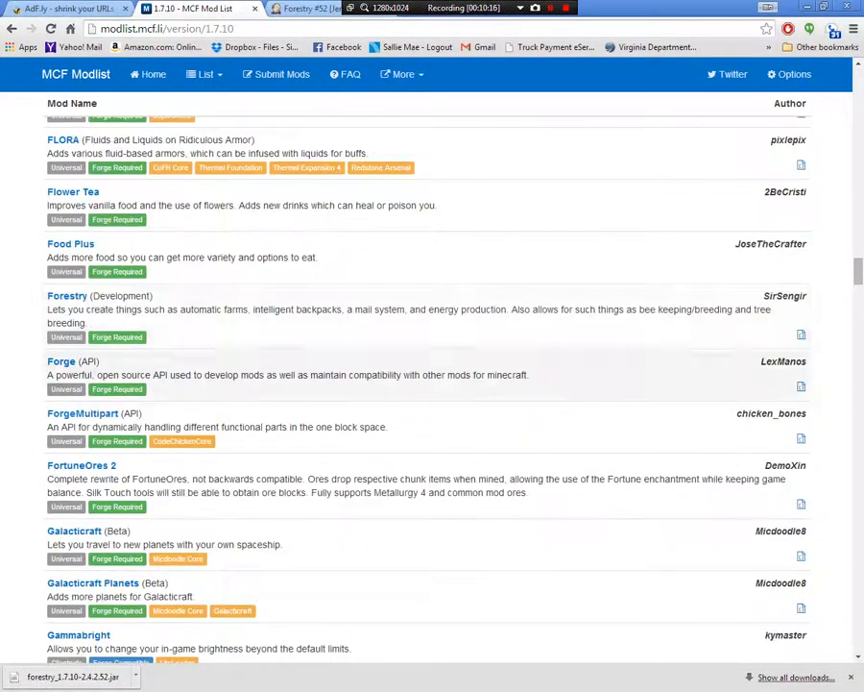
pyautogui.scroll(-3, 433, 384)
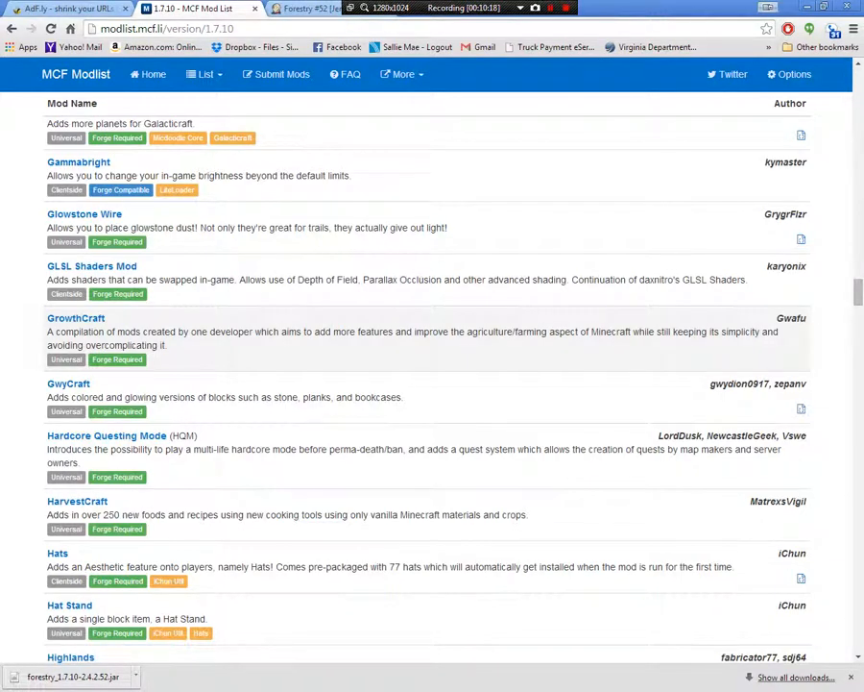
pyautogui.scroll(-4, 432, 385)
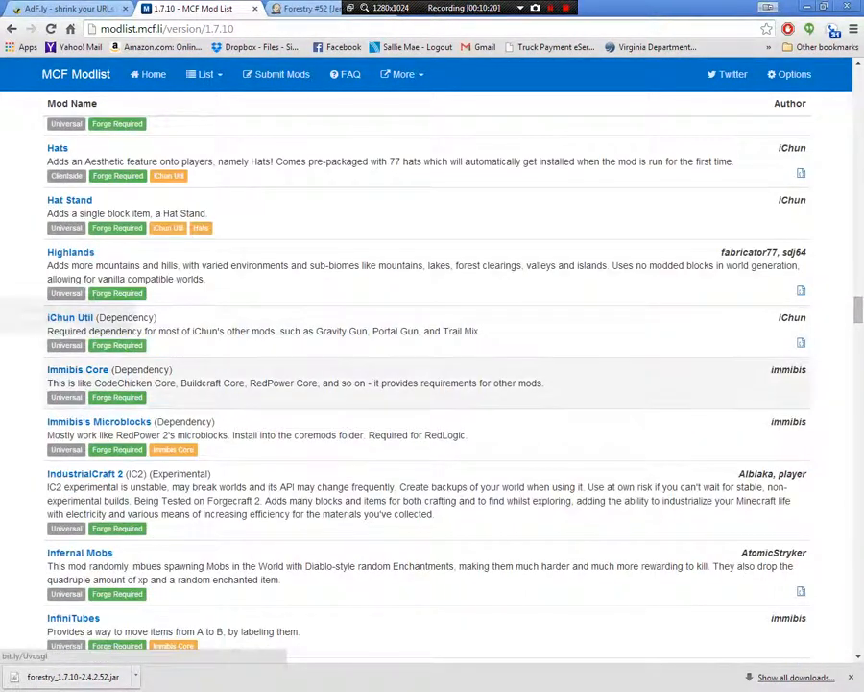
pyautogui.scroll(-2, 433, 385)
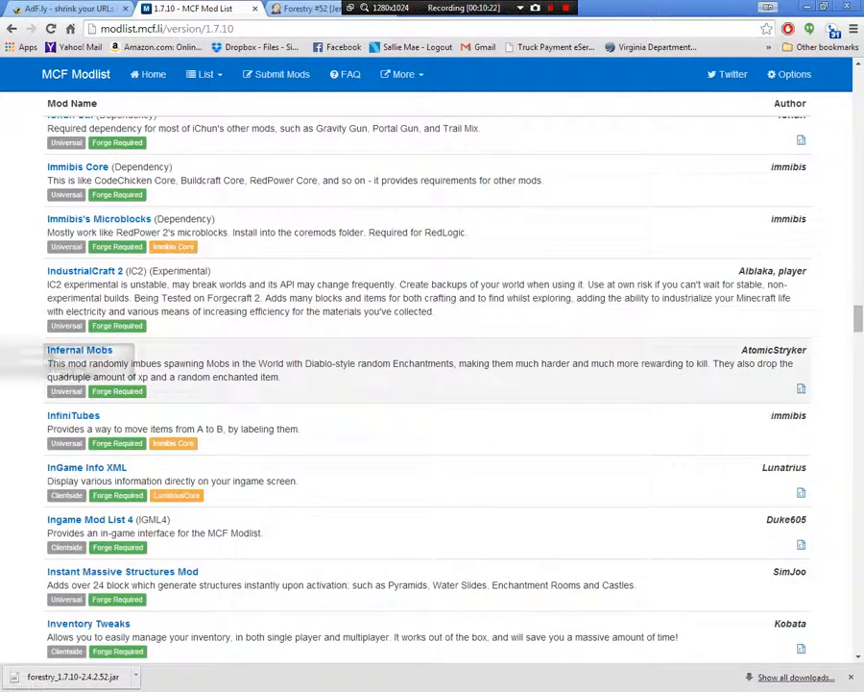
pyautogui.scroll(-2, 433, 384)
pyautogui.scroll(-2, 125, 317)
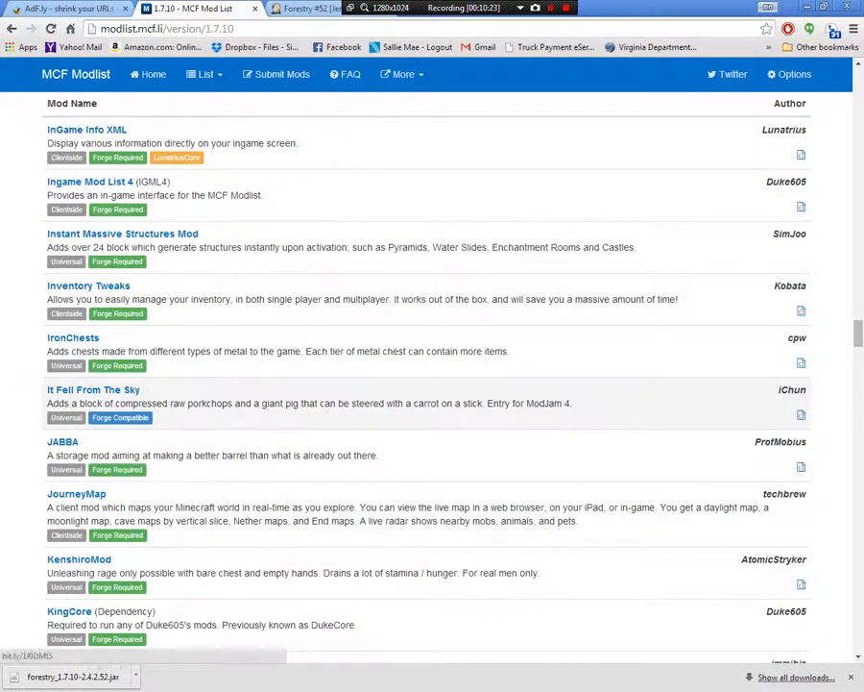
pyautogui.scroll(-2, 125, 317)
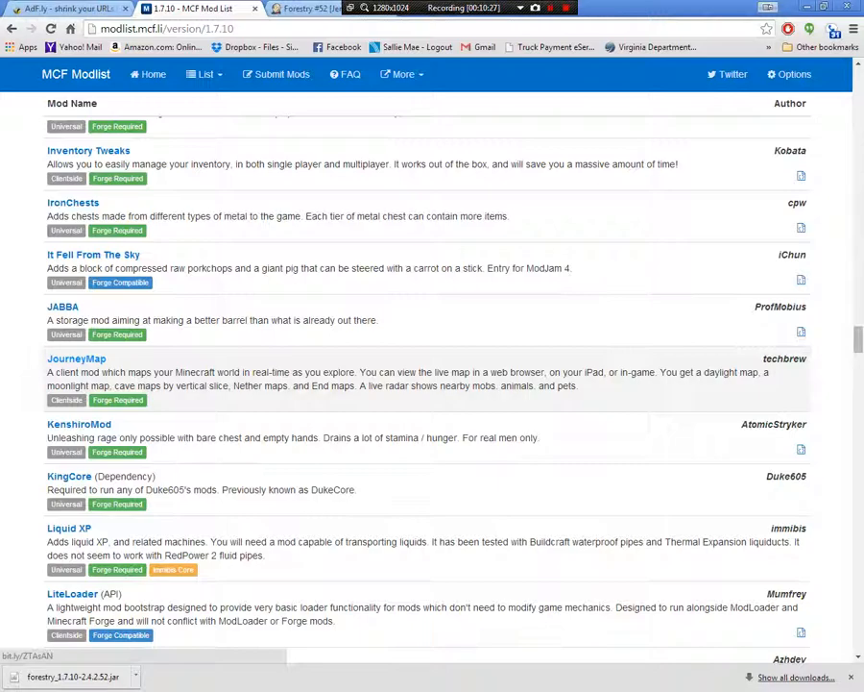
pyautogui.click(76, 358)
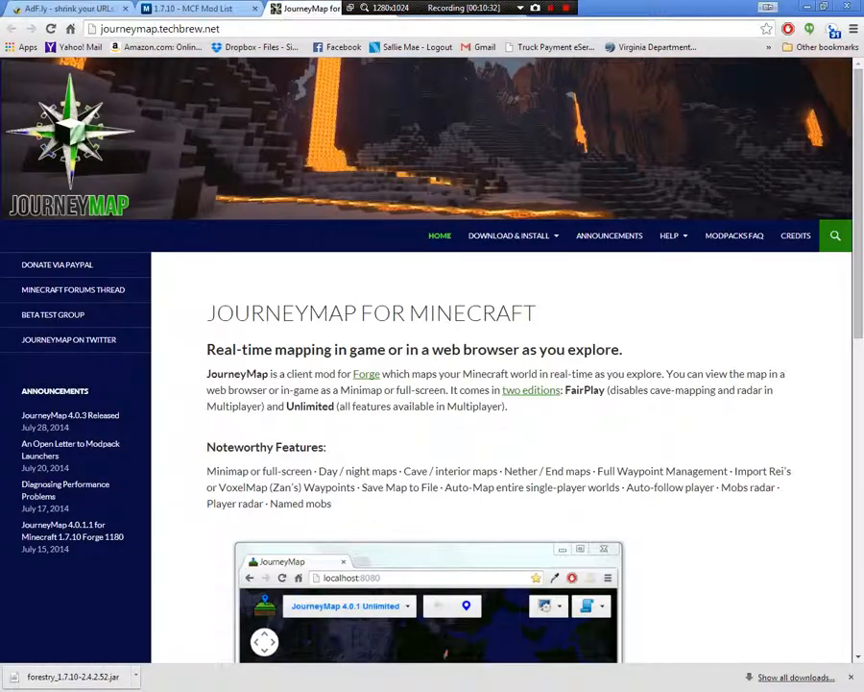
# Examine the JourneyMap home page, including its noteworthy features, screenshots and supported languages
pyautogui.scroll(-3, 499, 433)
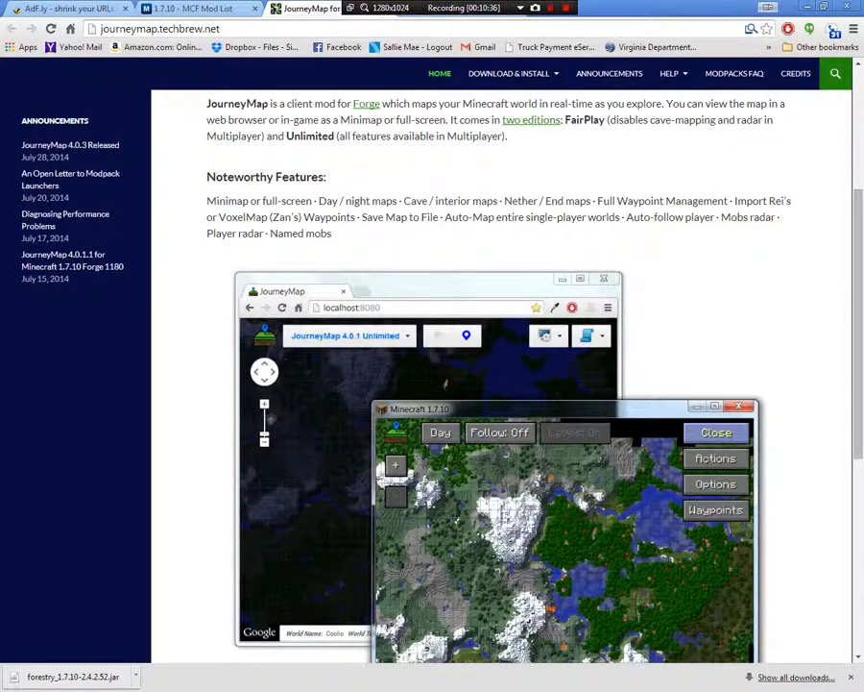
pyautogui.scroll(-1, 500, 432)
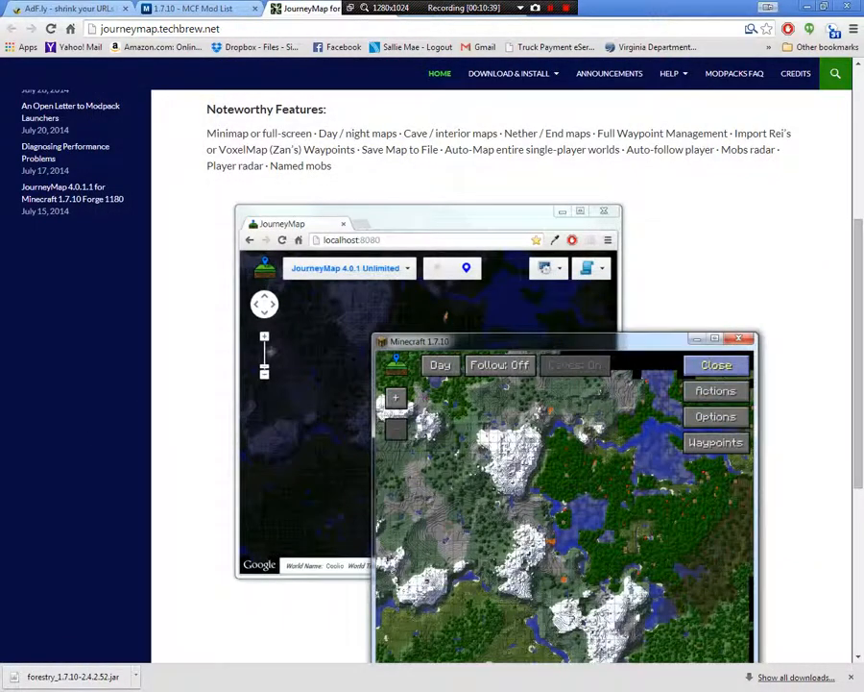
pyautogui.scroll(-2, 500, 384)
pyautogui.scroll(-2, 500, 384)
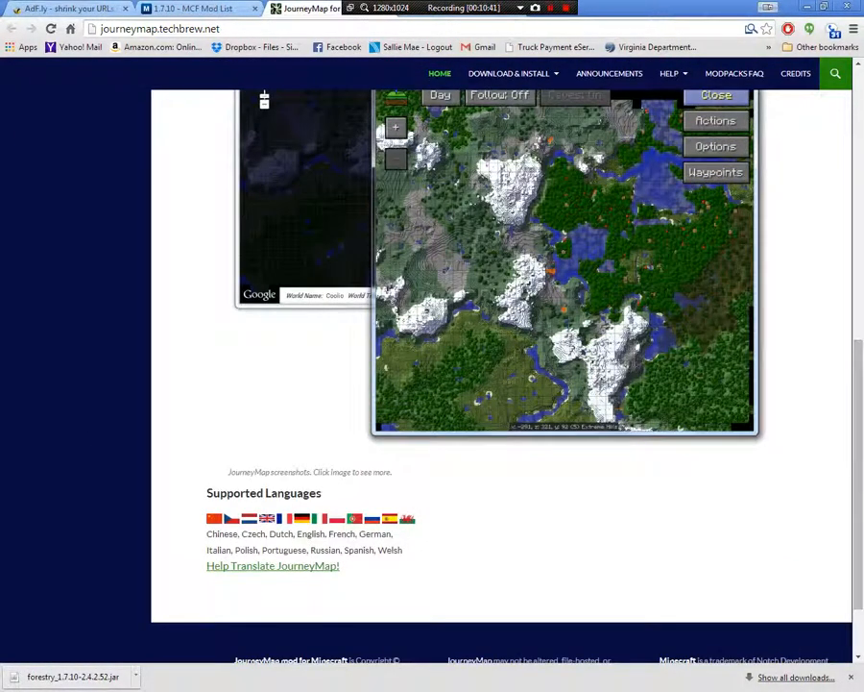
pyautogui.scroll(2, 499, 384)
pyautogui.scroll(2, 500, 384)
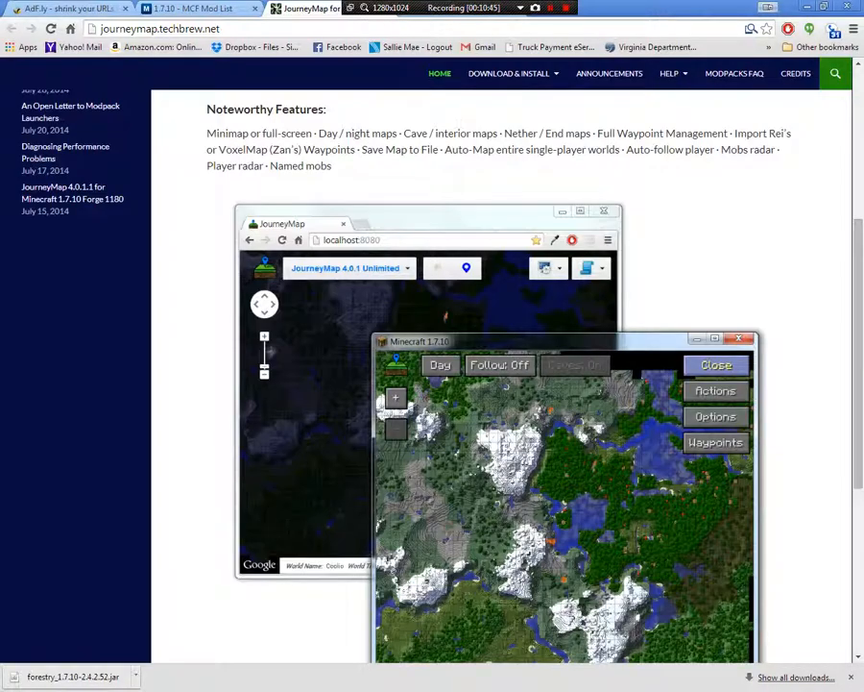
pyautogui.scroll(3, 499, 384)
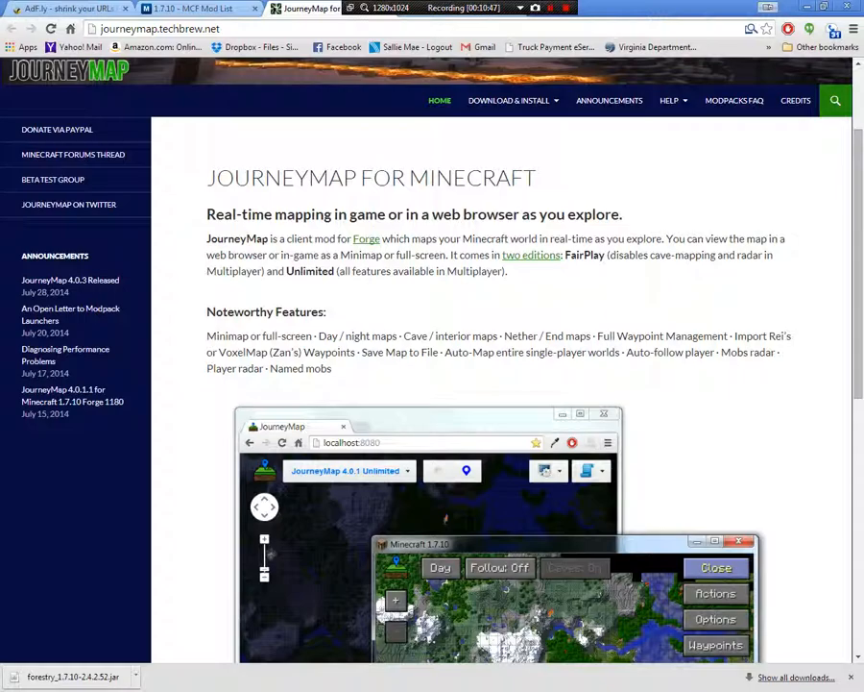
pyautogui.scroll(-5, 433, 384)
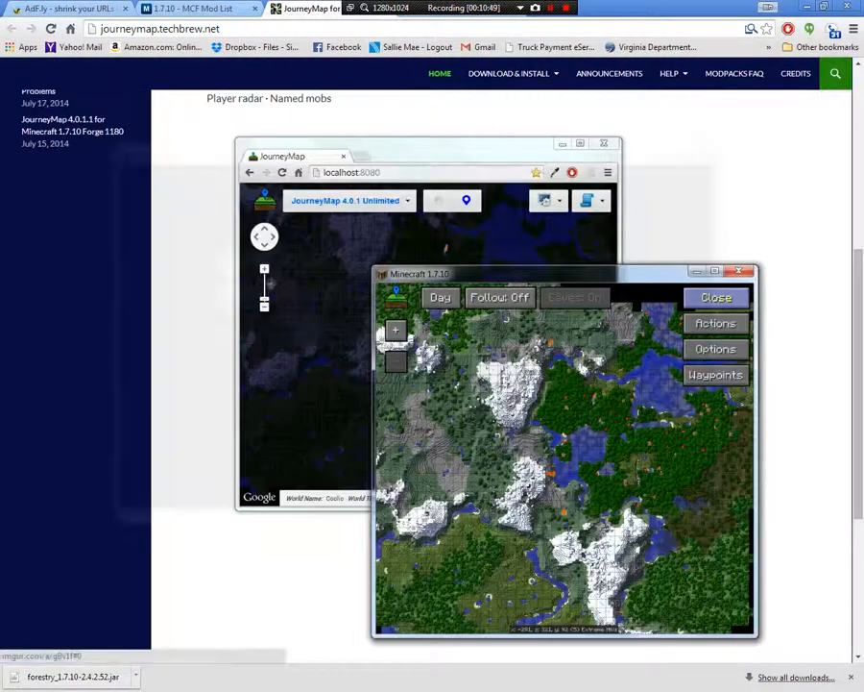
pyautogui.scroll(-4, 433, 384)
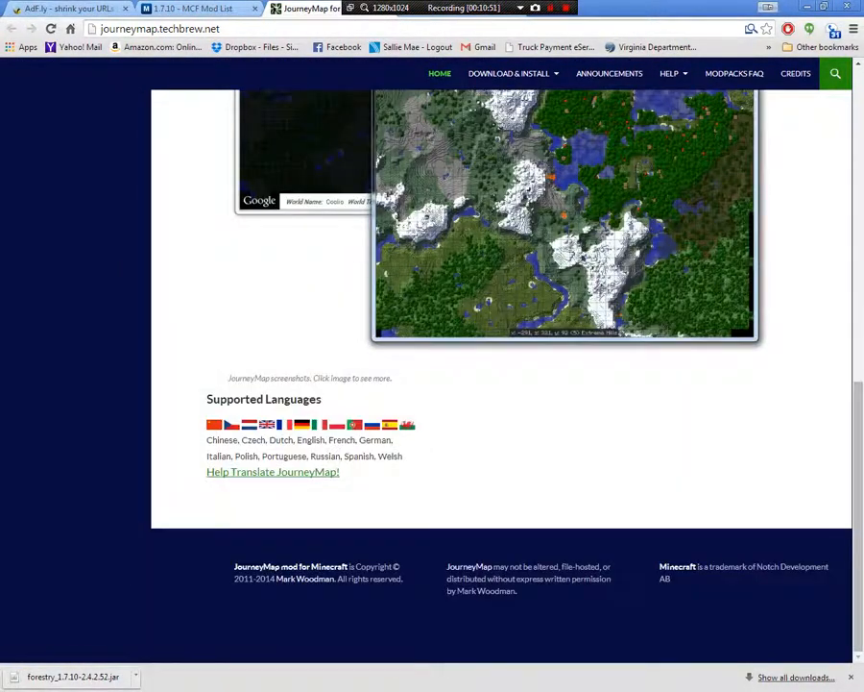
# Download JourneyMap4.0.4_Unlimited_MC1.7.10.jar from the JourneyMap Download & Install page and keep the file
pyautogui.scroll(15, 432, 384)
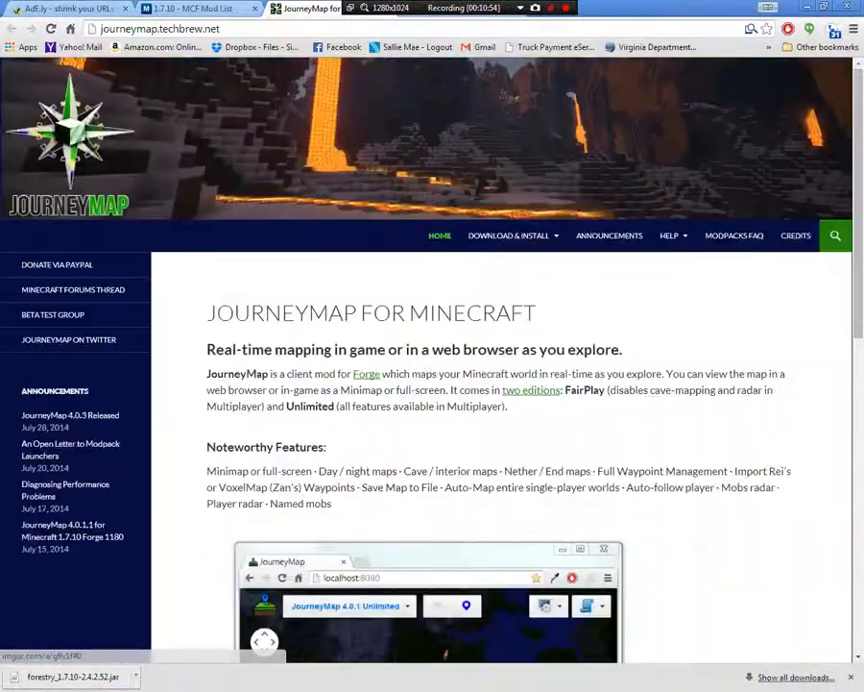
pyautogui.moveTo(510, 235)
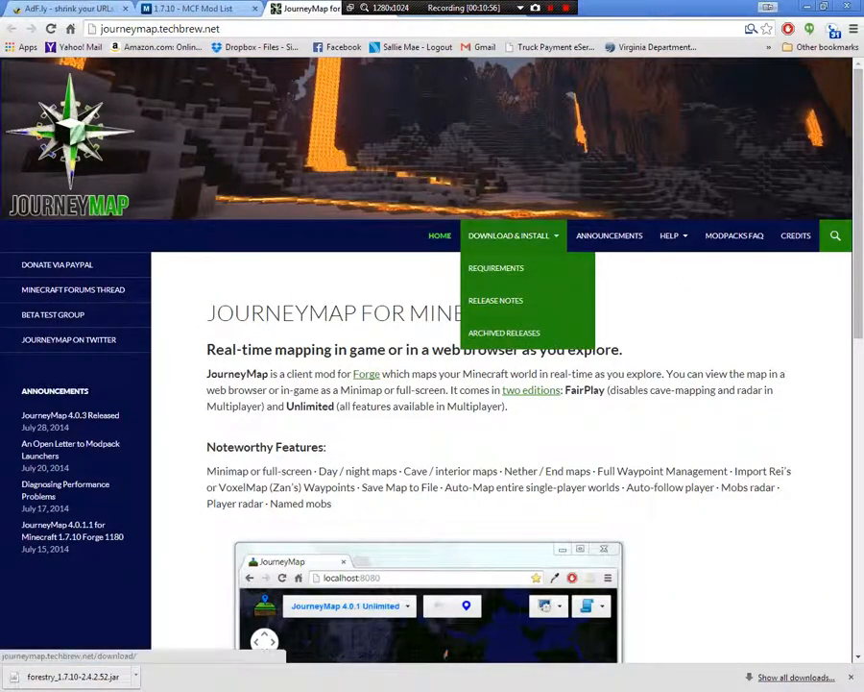
pyautogui.click(509, 235)
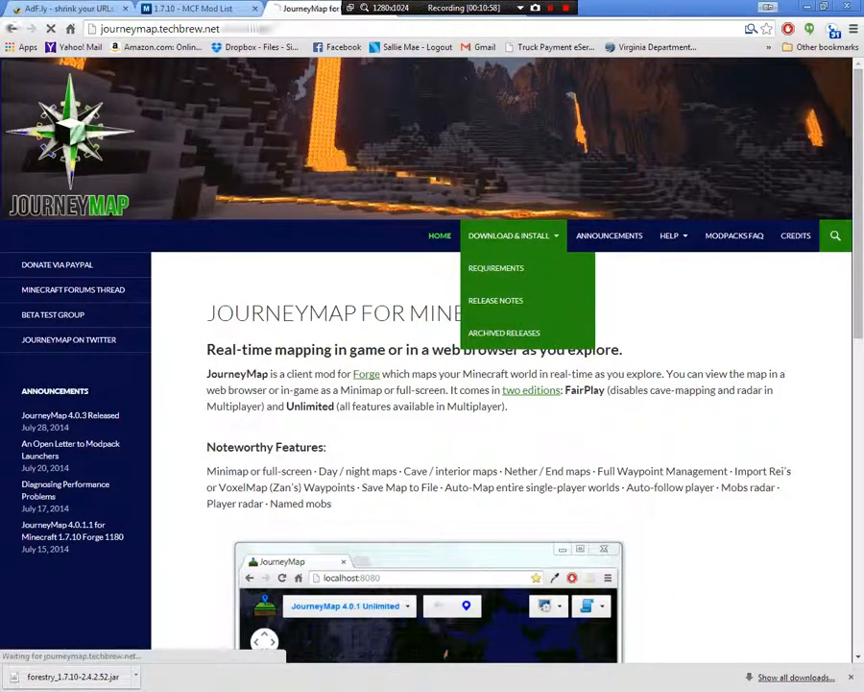
pyautogui.scroll(-2, 432, 384)
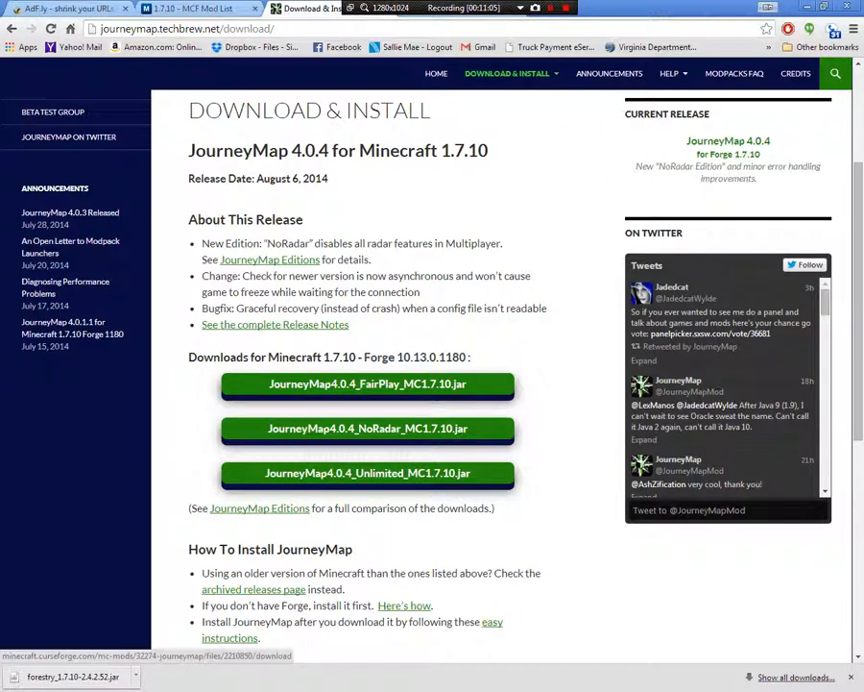
pyautogui.click(368, 473)
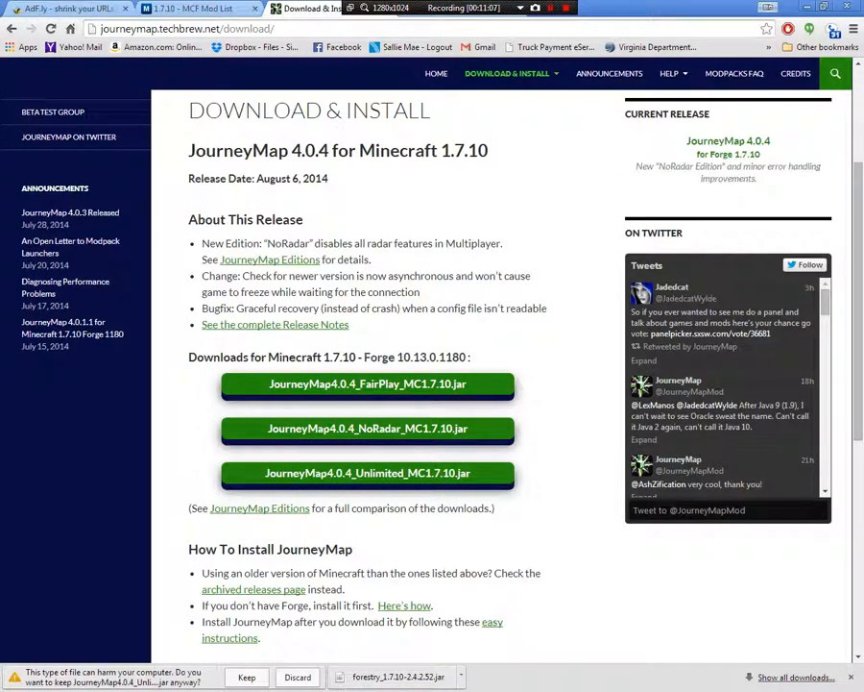
pyautogui.click(247, 676)
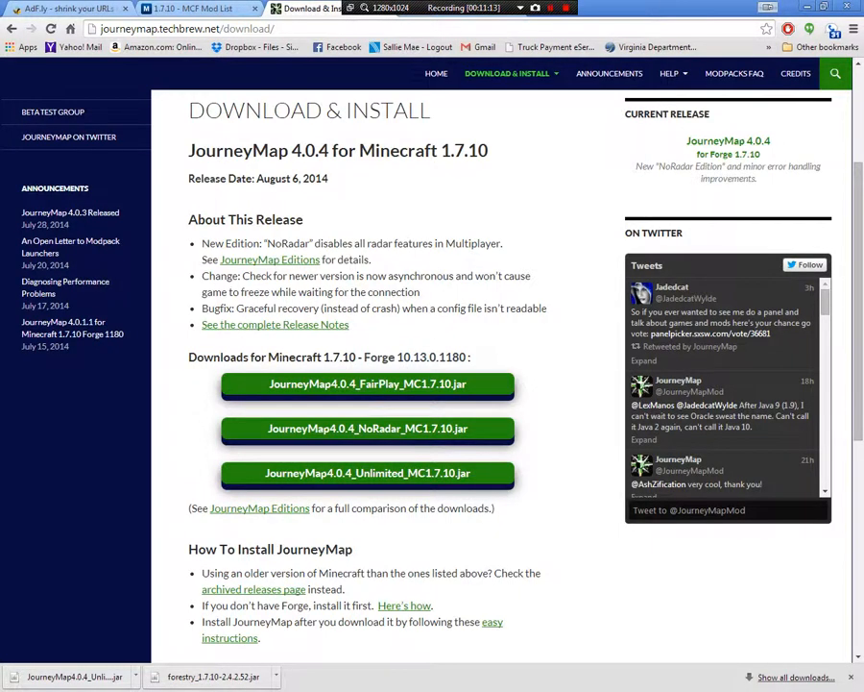
# Copy the downloaded Forestry and JourneyMap jar files from the browser into the 1710 server's mods folder
pyautogui.click(823, 7)
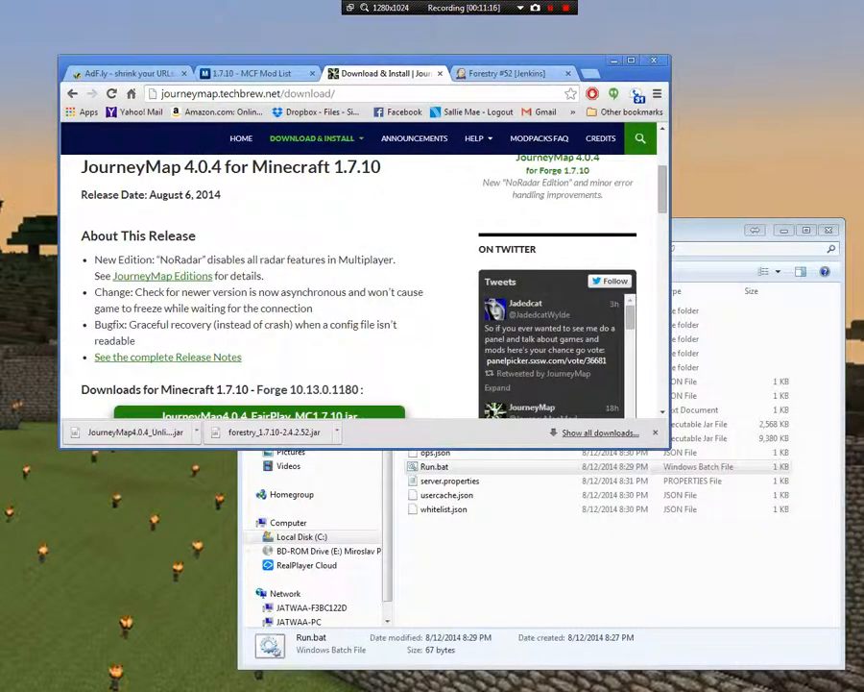
pyautogui.click(718, 231)
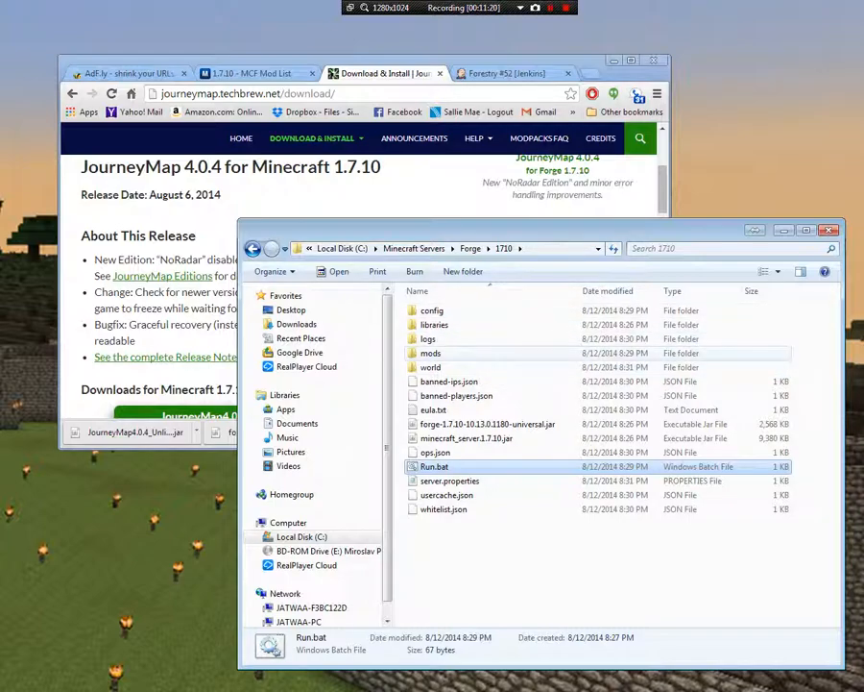
pyautogui.doubleClick(430, 352)
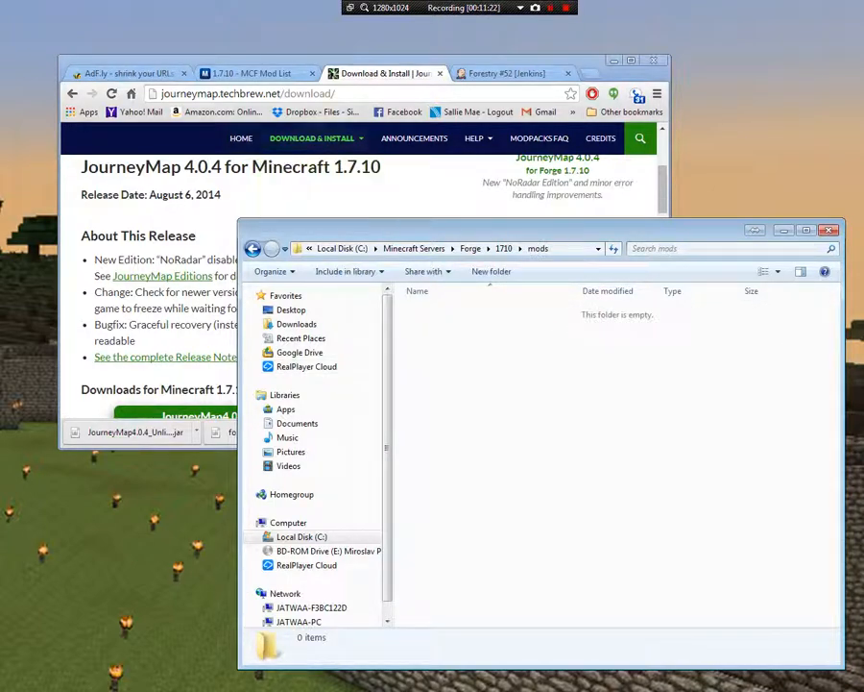
pyautogui.hotkey('alt', 'Tab')
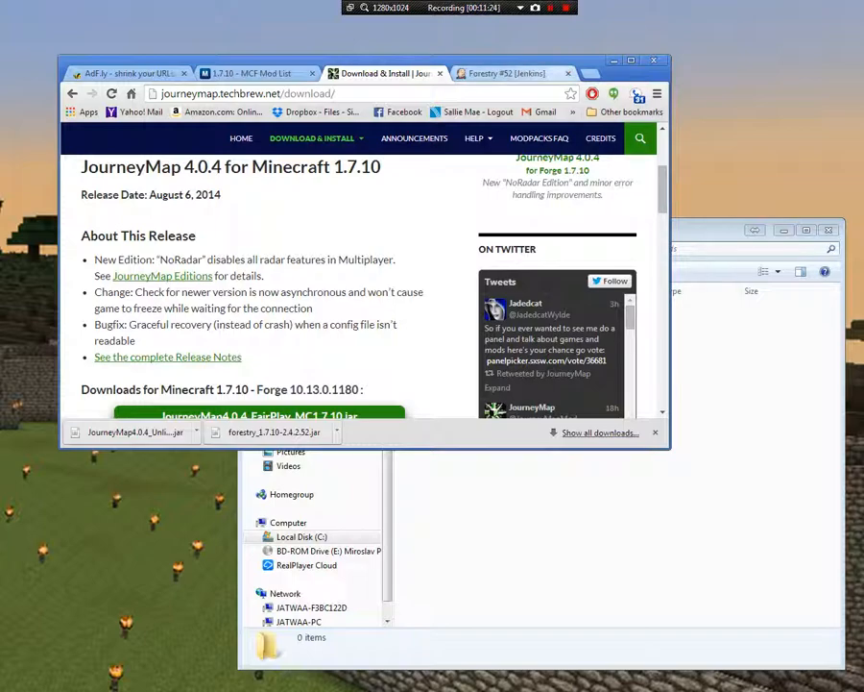
pyautogui.moveTo(385, 61); pyautogui.dragTo(350, 45)
pyautogui.moveTo(240, 415); pyautogui.dragTo(489, 280)
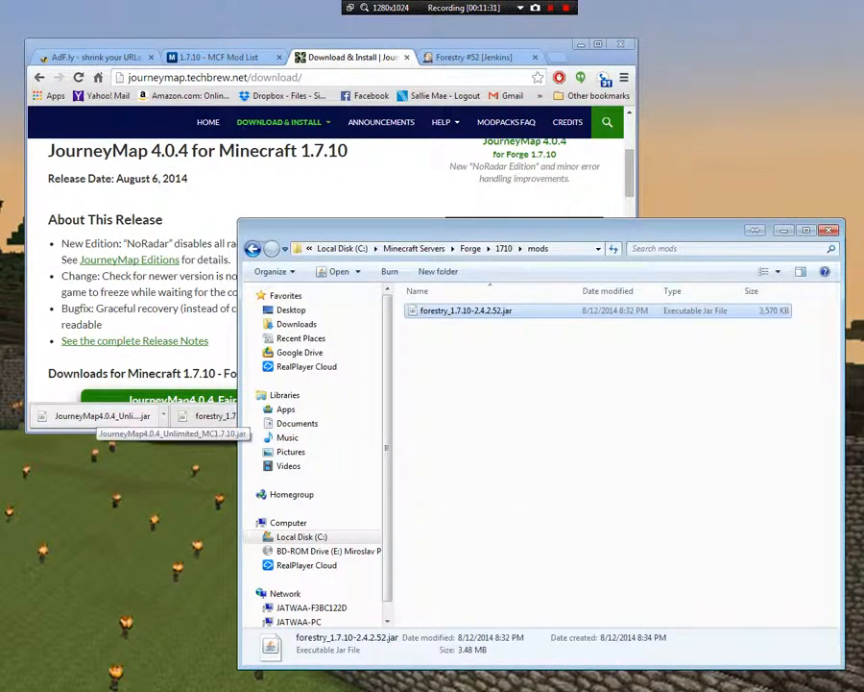
pyautogui.moveTo(98, 416); pyautogui.dragTo(520, 546)
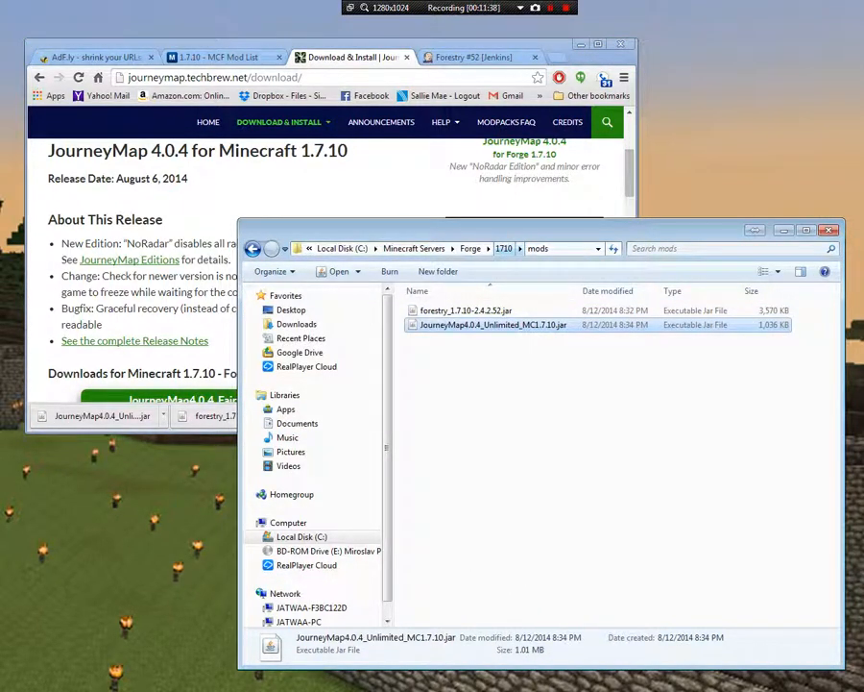
# Start the server with Run.bat from the 1710 folder and make its console window taller
pyautogui.press('BackSpace')
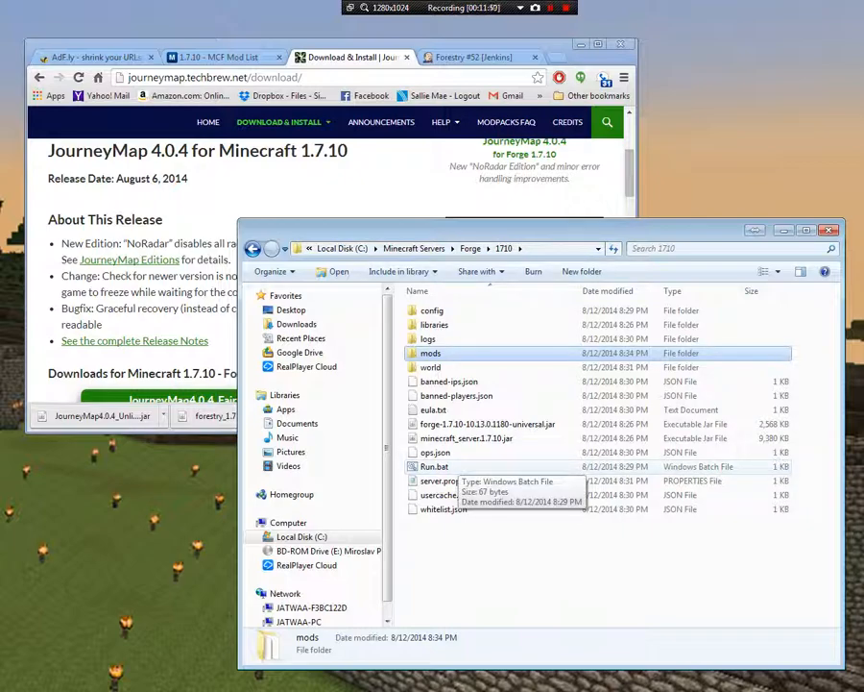
pyautogui.click(434, 467)
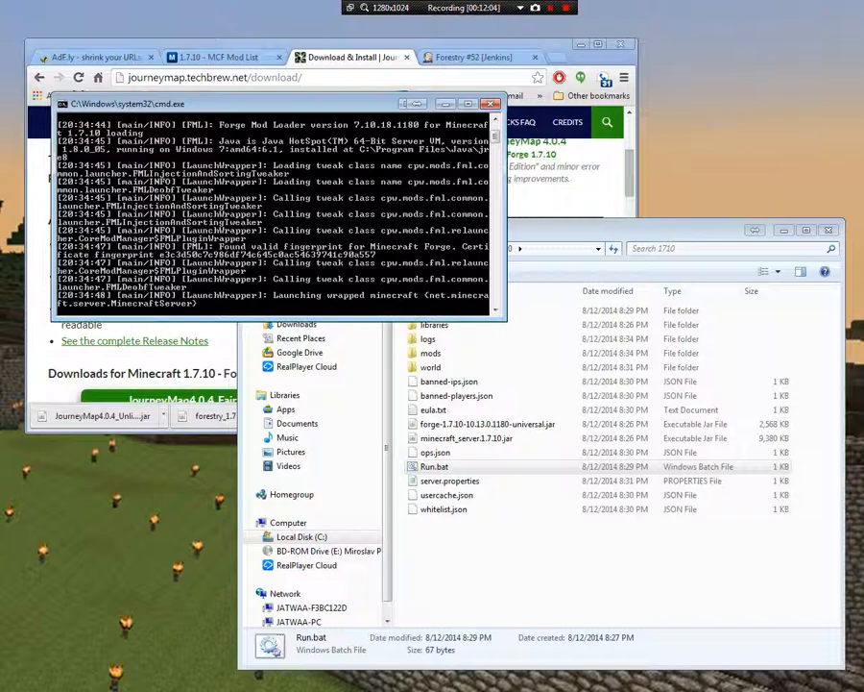
pyautogui.moveTo(281, 319); pyautogui.dragTo(281, 386)
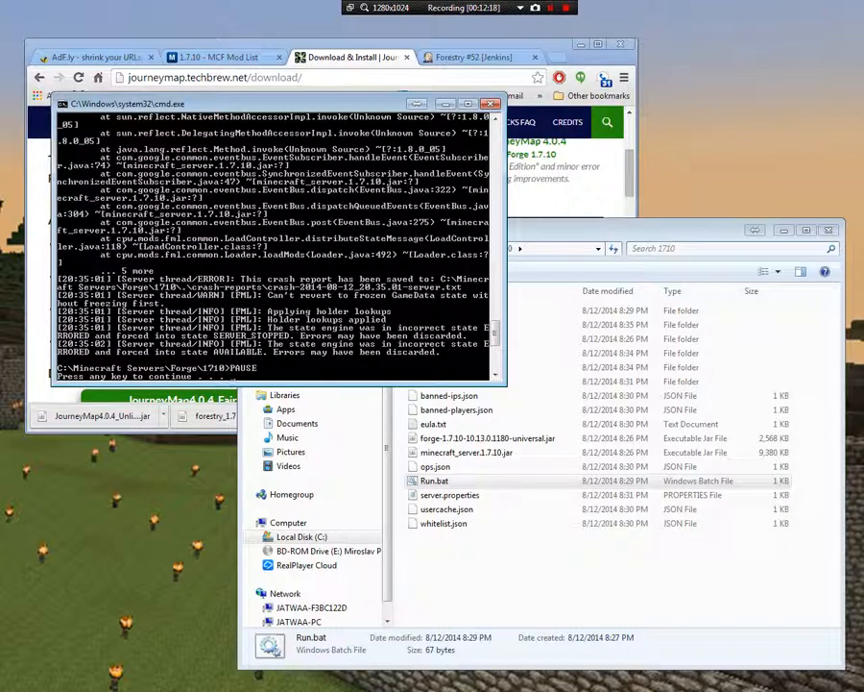
# Examine the server console log for mod loading states and errors, and dismiss the console
pyautogui.scroll(10, 272, 245)
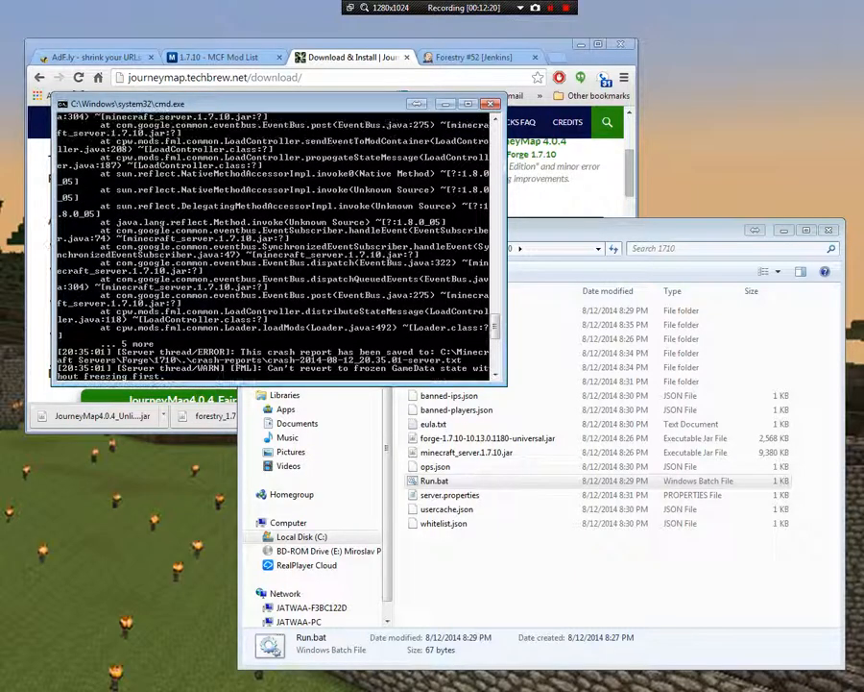
pyautogui.scroll(10, 278, 245)
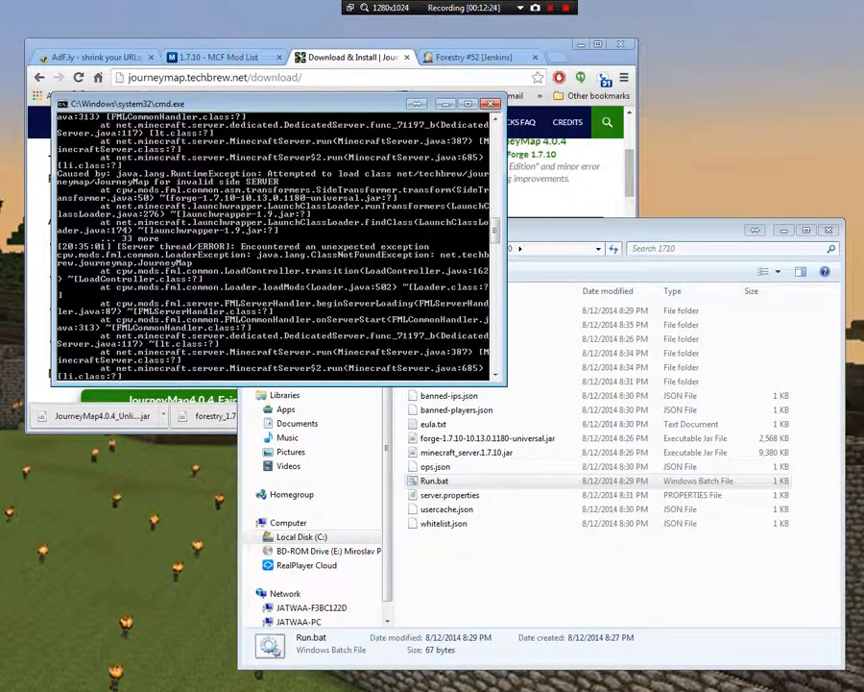
pyautogui.scroll(10, 272, 245)
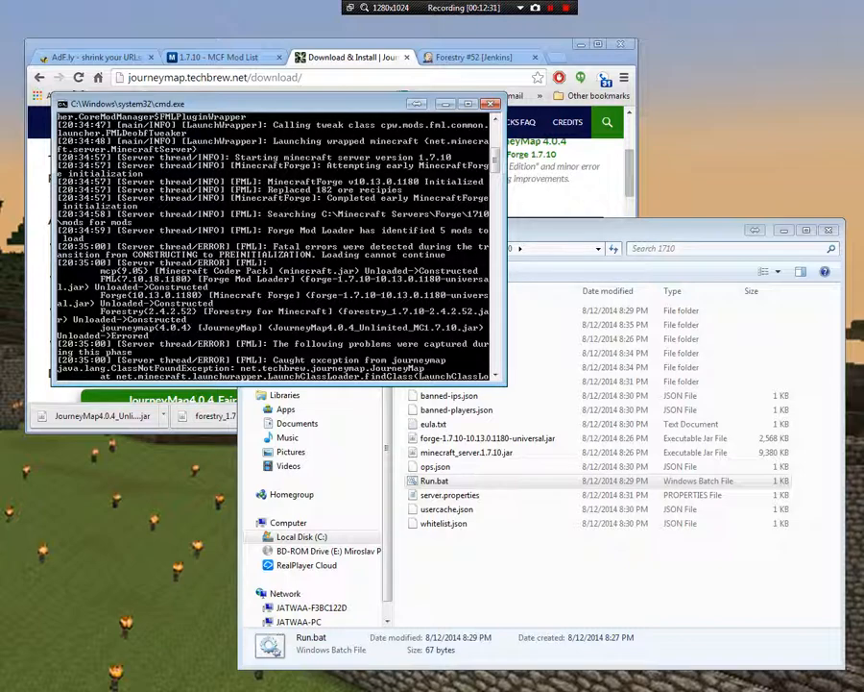
pyautogui.scroll(-4, 272, 245)
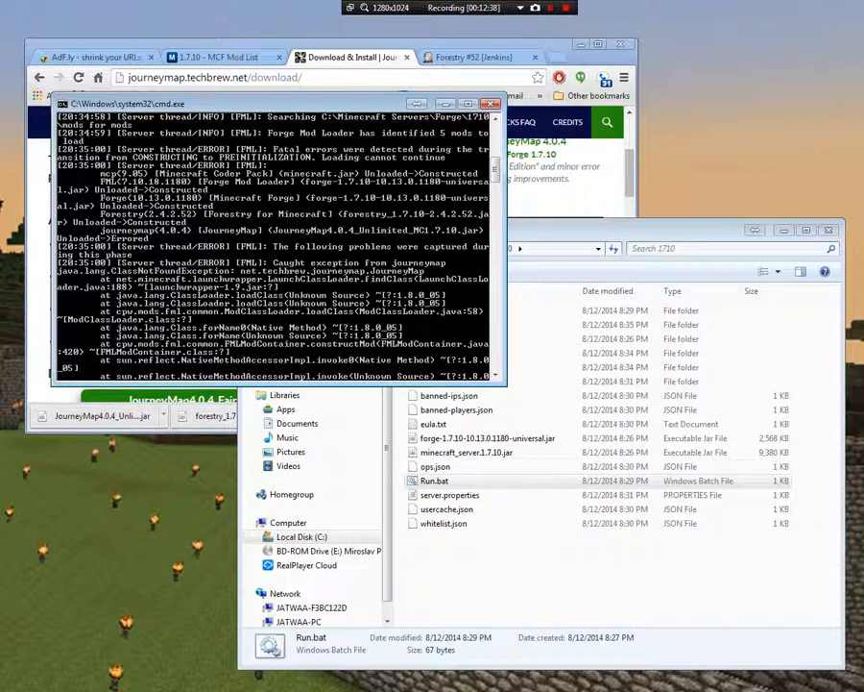
pyautogui.scroll(-8, 272, 245)
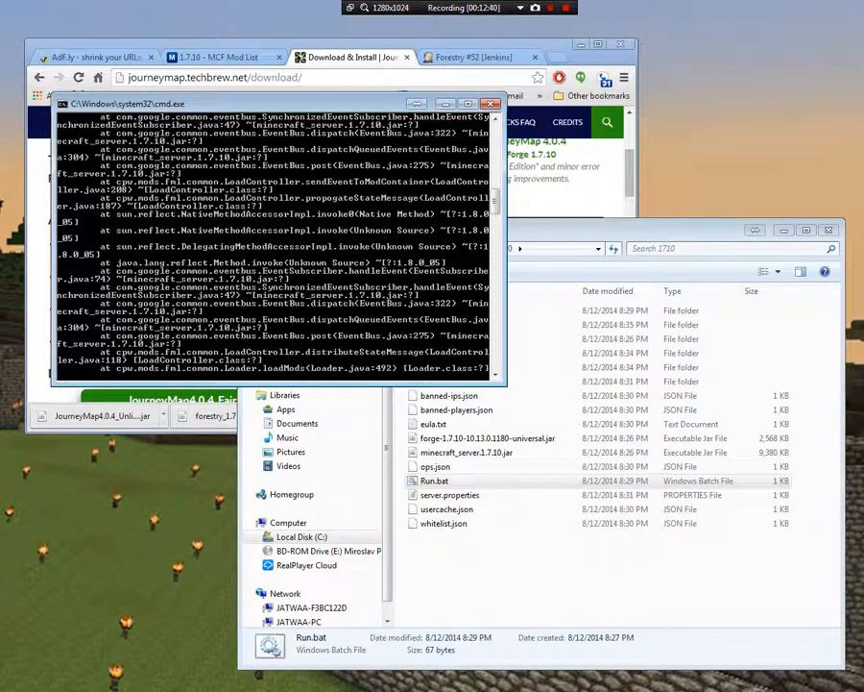
pyautogui.scroll(-15, 272, 245)
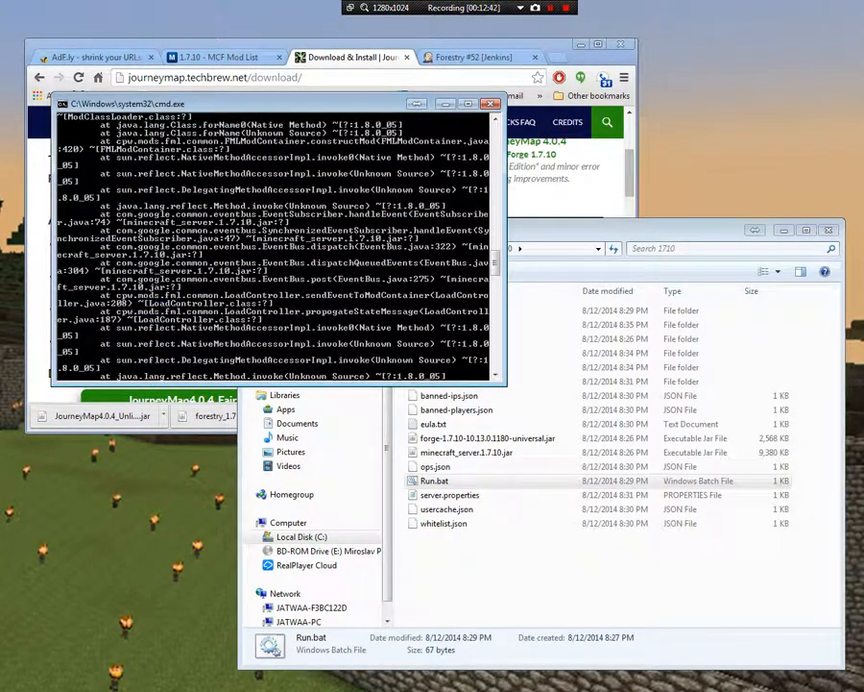
pyautogui.scroll(-10, 272, 245)
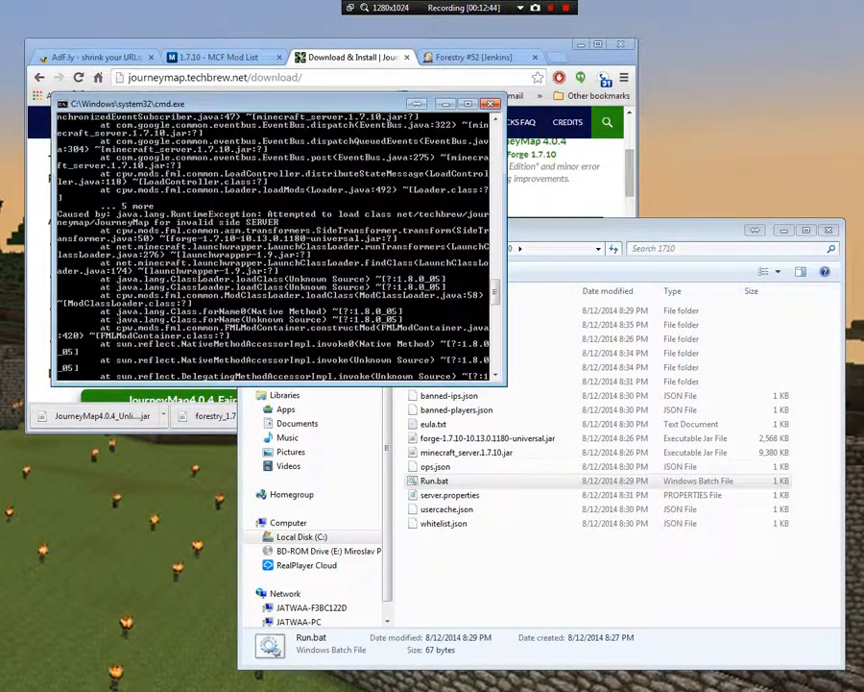
pyautogui.scroll(-6, 272, 245)
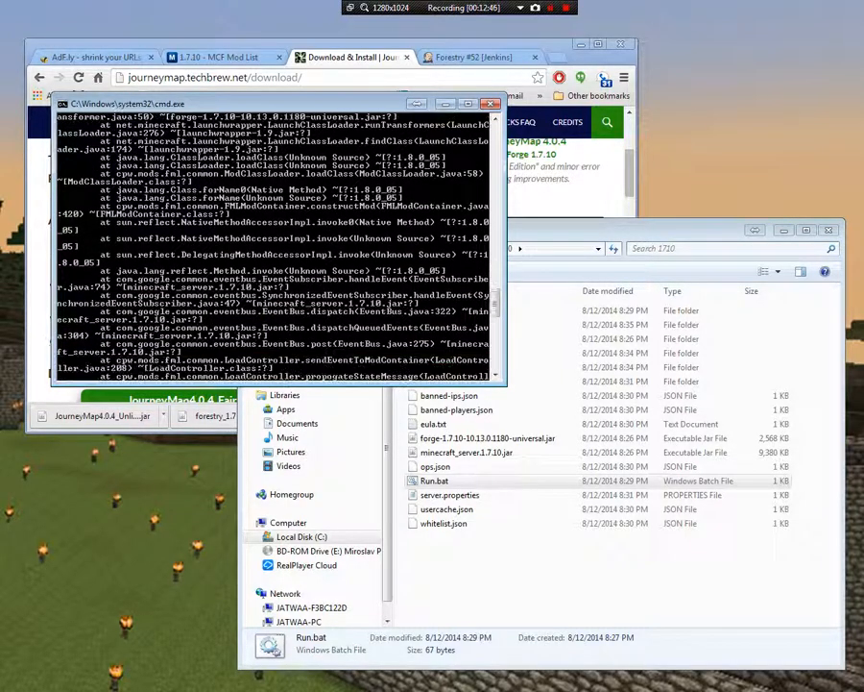
pyautogui.scroll(-10, 272, 245)
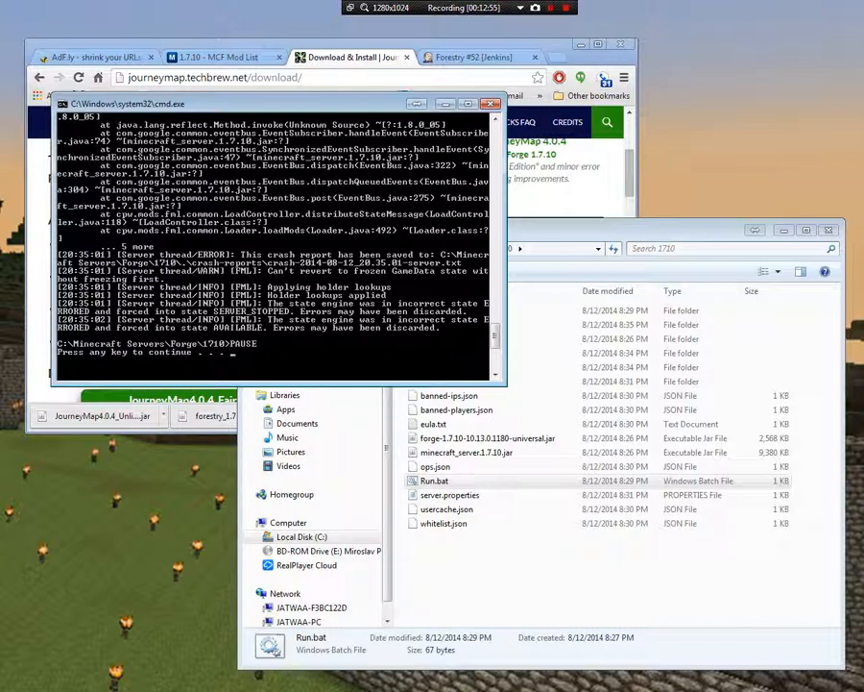
pyautogui.press('Return')
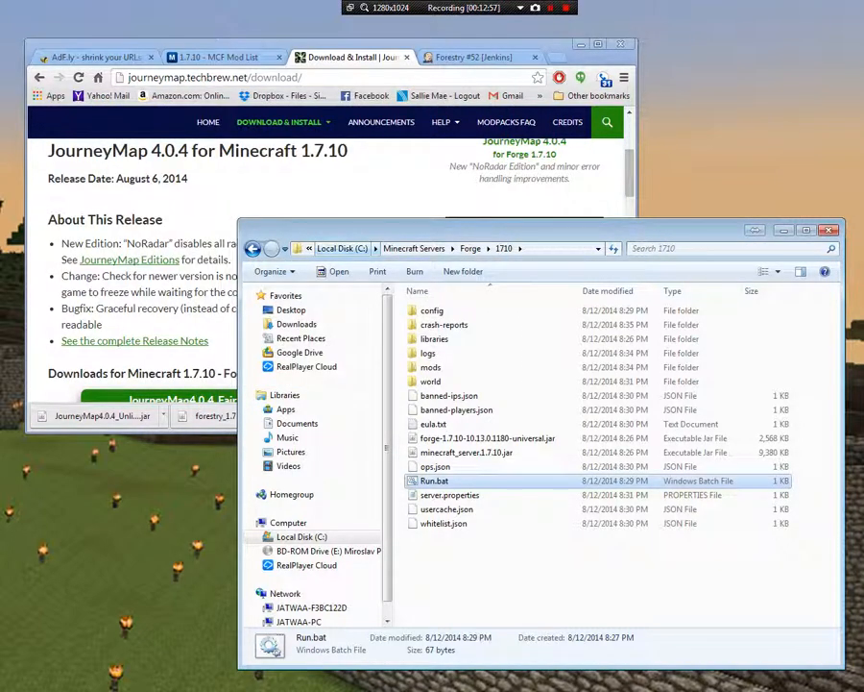
# Find JourneyMap in the 1.7.10 mod list in Chrome and check its compatibility tags
pyautogui.click(219, 57)
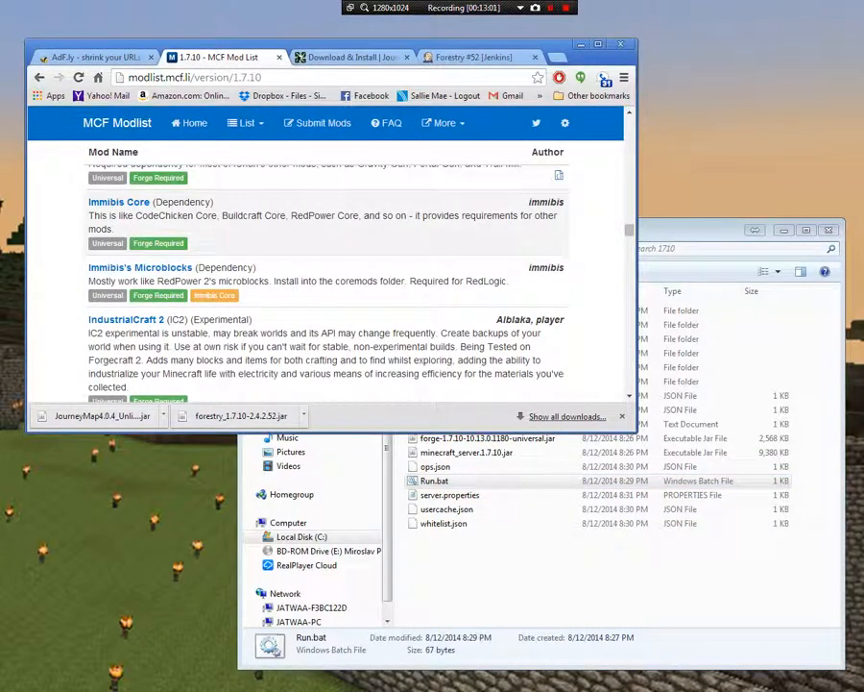
pyautogui.scroll(-1, 327, 279)
pyautogui.scroll(6, 327, 279)
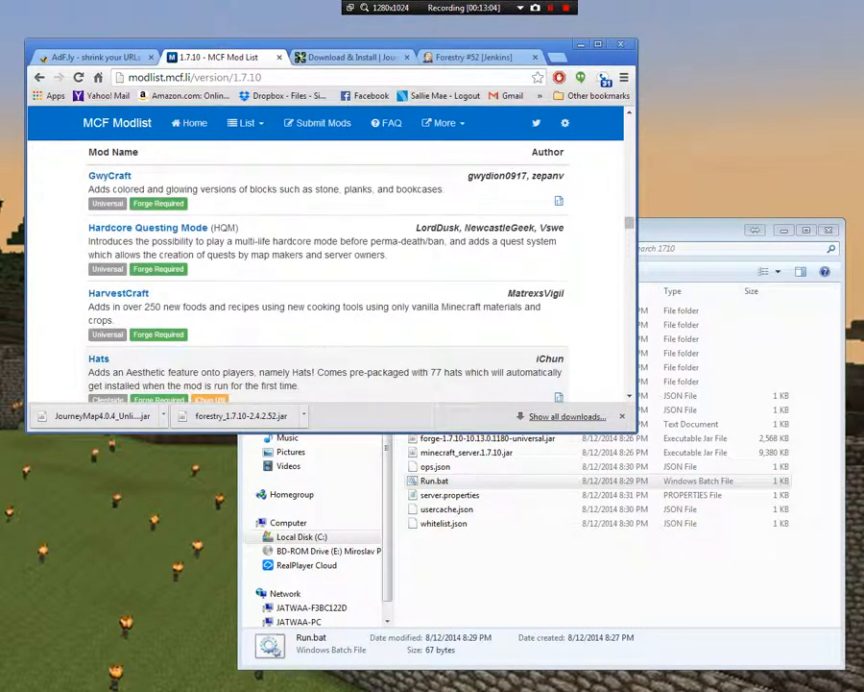
pyautogui.scroll(4, 326, 279)
pyautogui.scroll(-15, 327, 279)
pyautogui.scroll(-6, 326, 279)
pyautogui.scroll(1, 327, 279)
pyautogui.scroll(-1, 327, 279)
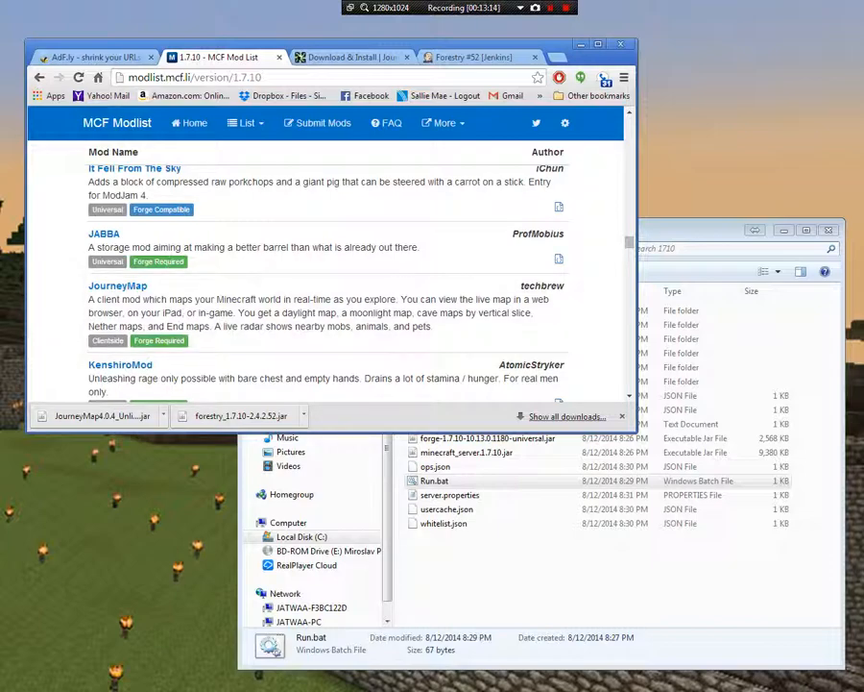
# Delete JourneyMap4.0.4_Unlimited_MC1.7.10.jar from the 1710 server's mods folder
pyautogui.click(696, 231)
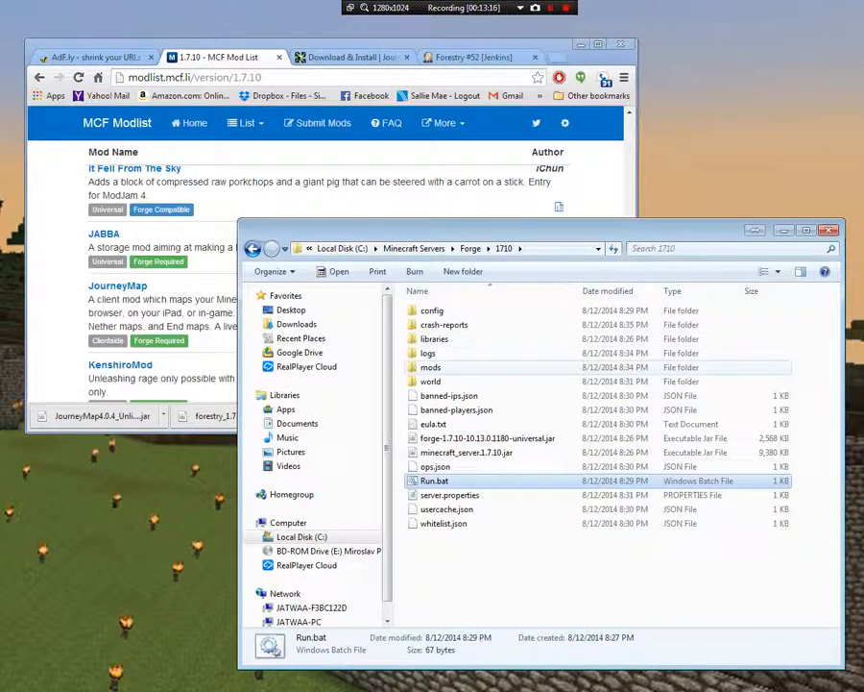
pyautogui.doubleClick(431, 367)
pyautogui.click(493, 324)
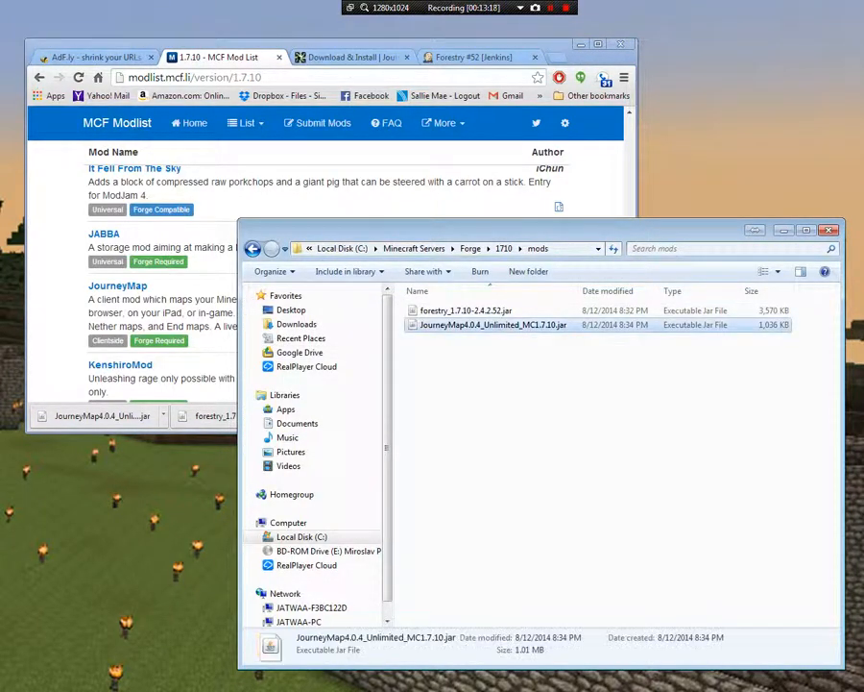
pyautogui.press('Delete')
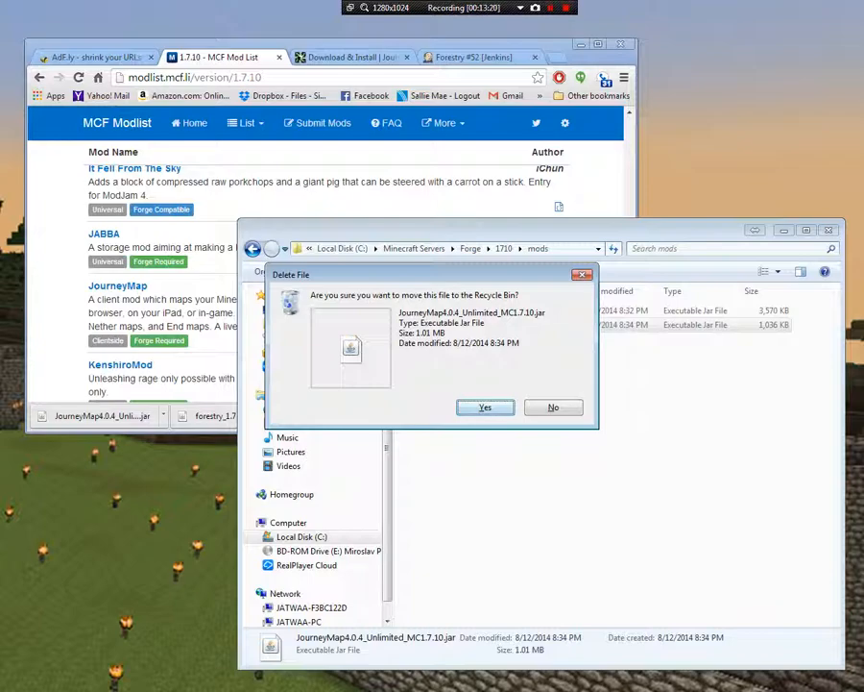
pyautogui.press('Return')
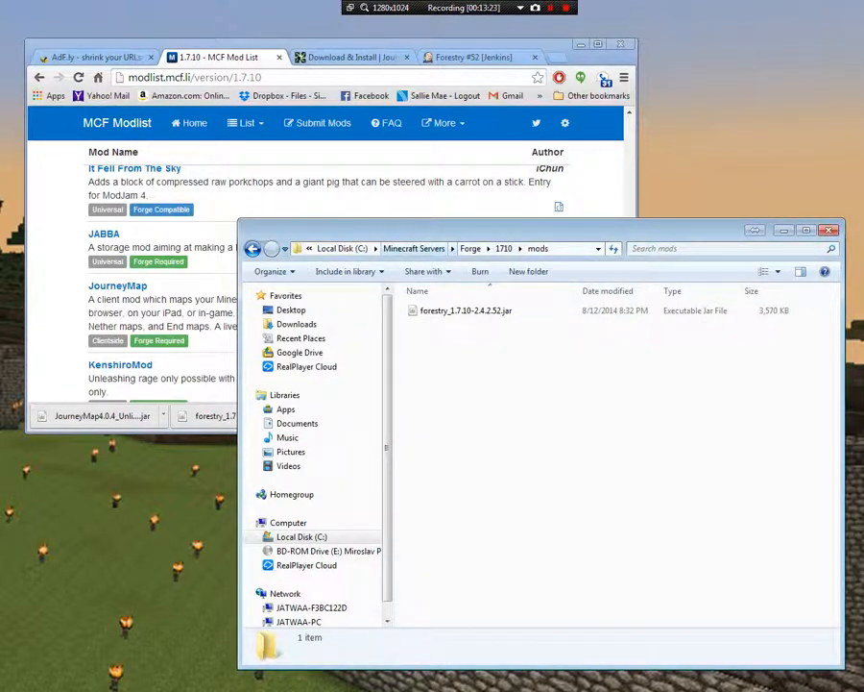
# Restart the server with Run.bat from the 1710 folder and move its console window clear of the file list
pyautogui.click(504, 248)
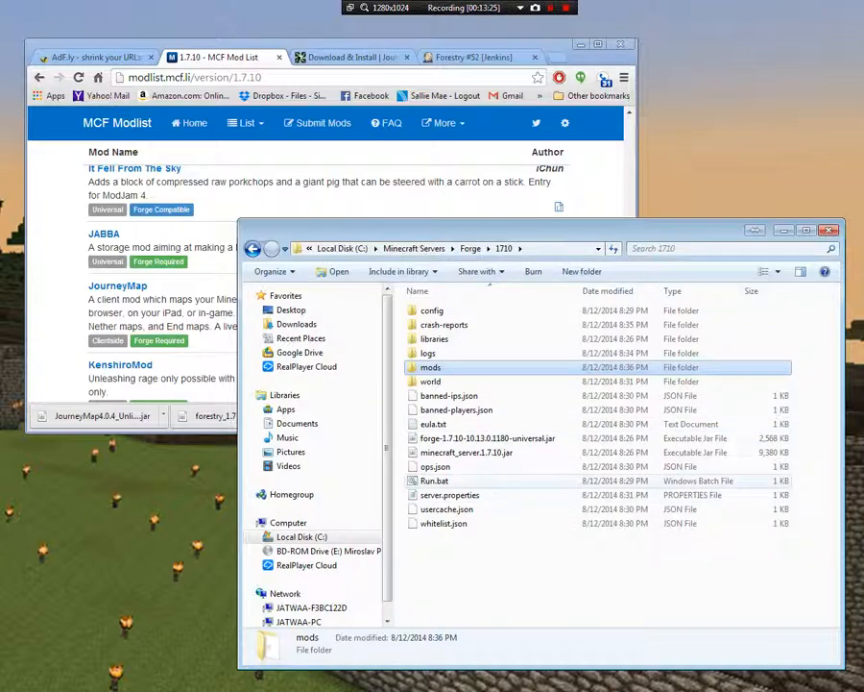
pyautogui.doubleClick(435, 480)
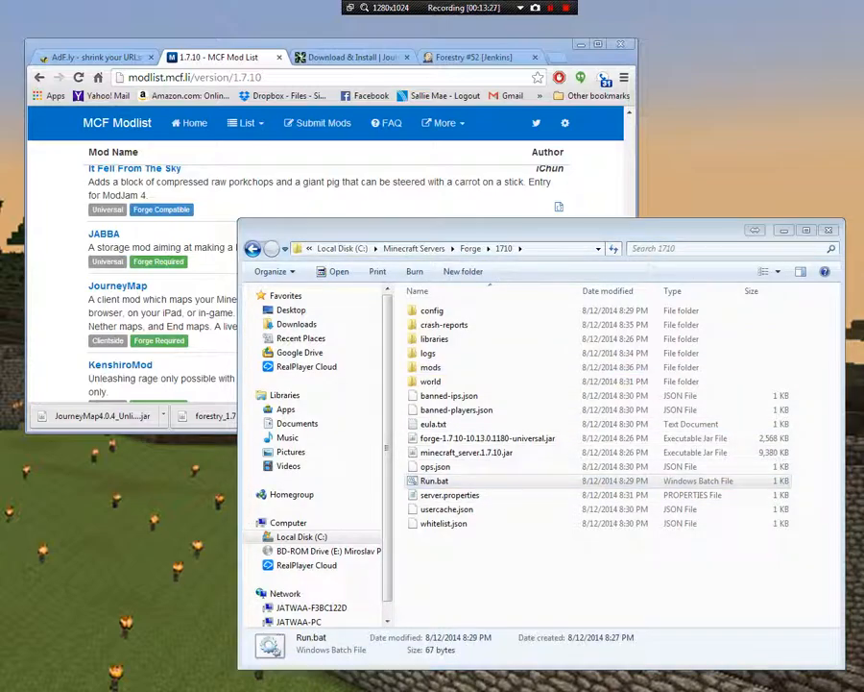
pyautogui.moveTo(432, 144); pyautogui.dragTo(251, 72)
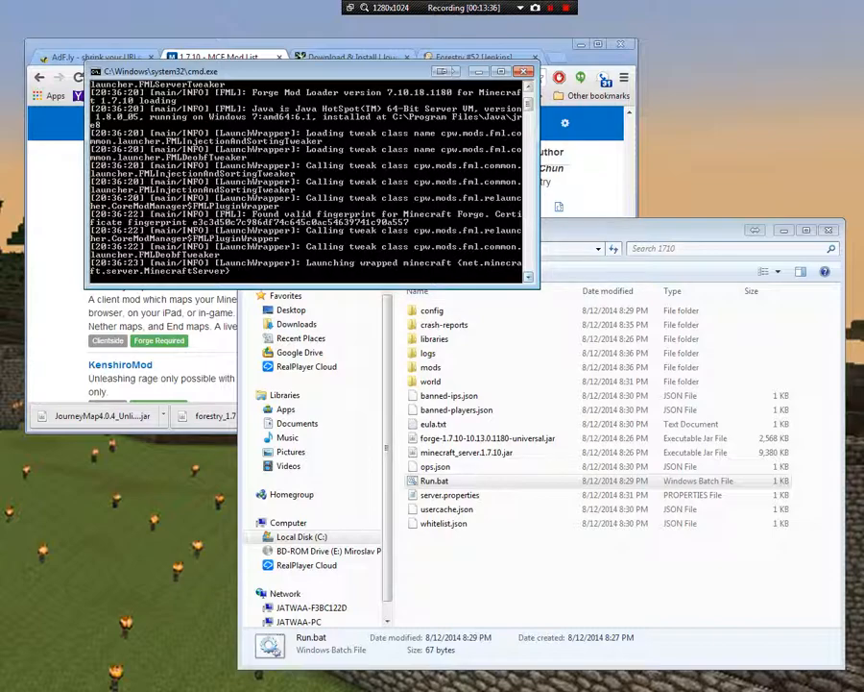
# Enlarge the server console, examine its log for the mod that causes the startup crash, and close the console
pyautogui.moveTo(227, 288); pyautogui.dragTo(228, 407)
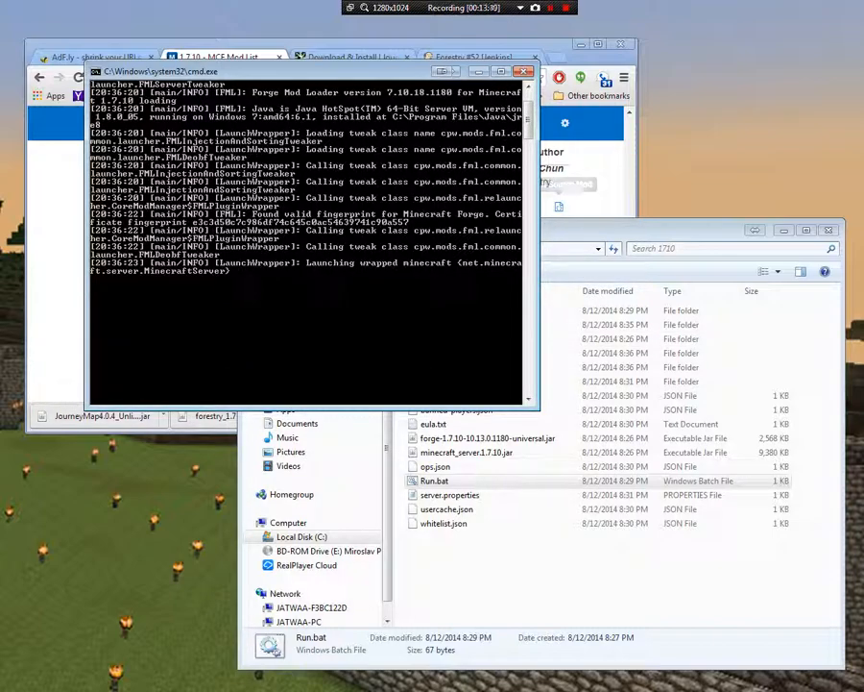
pyautogui.click(490, 272)
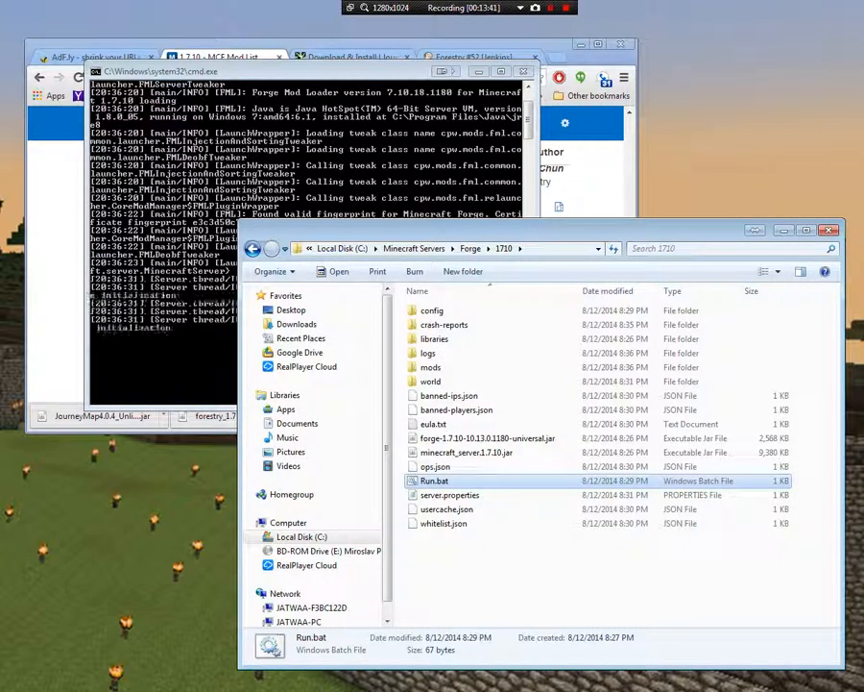
pyautogui.click(413, 73)
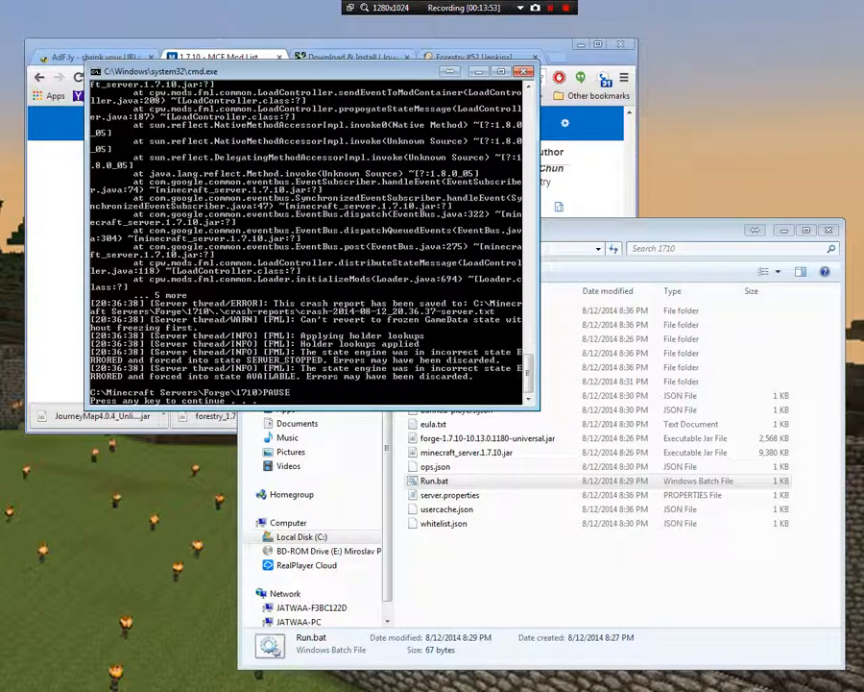
pyautogui.scroll(10, 307, 235)
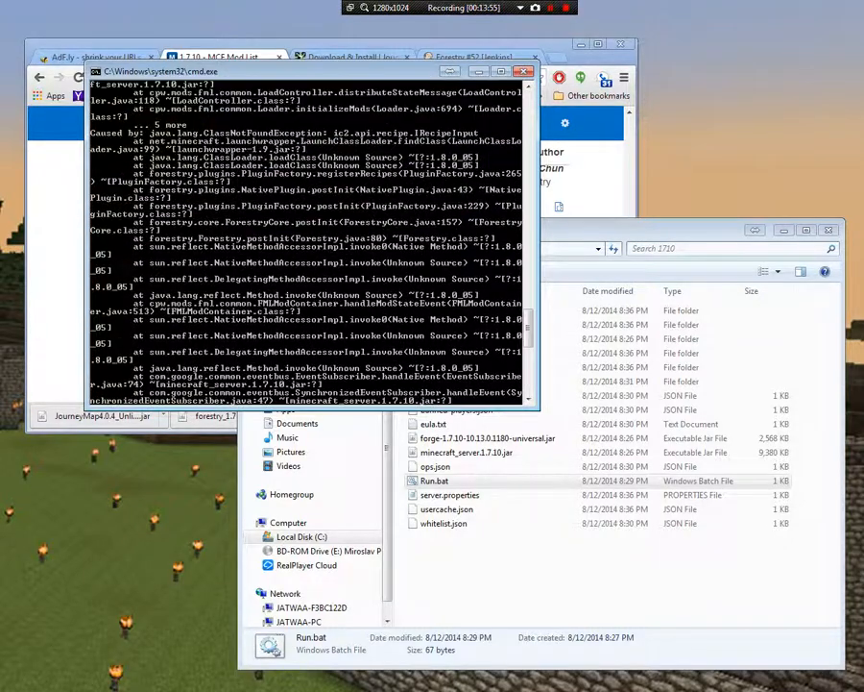
pyautogui.scroll(10, 307, 236)
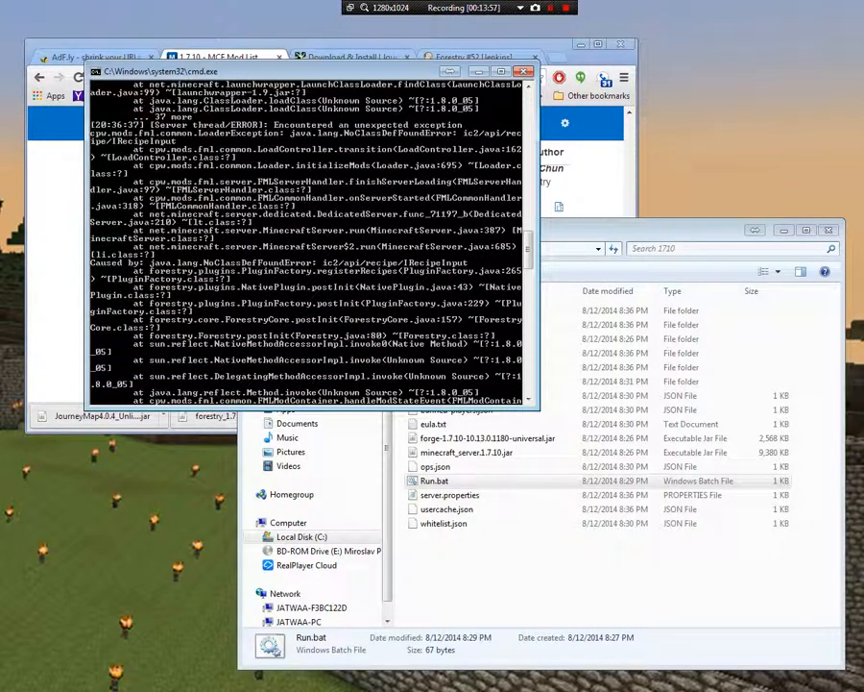
pyautogui.scroll(15, 308, 235)
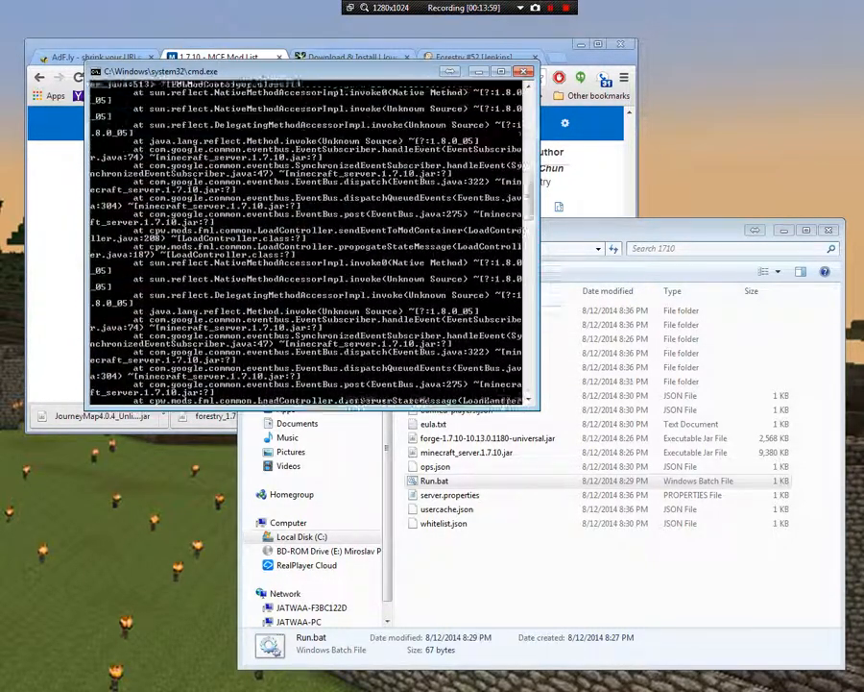
pyautogui.scroll(1, 308, 236)
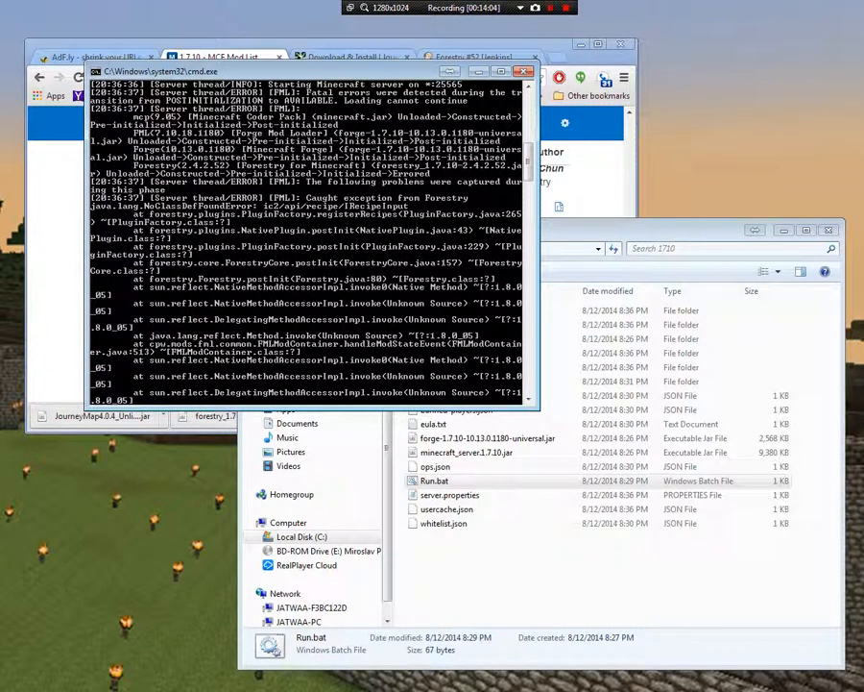
pyautogui.scroll(-10, 307, 240)
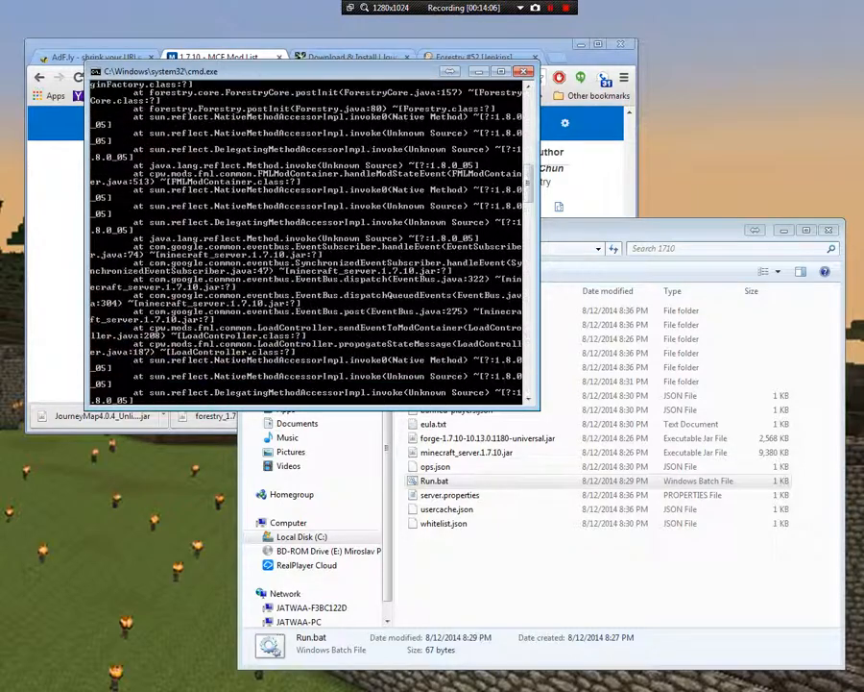
pyautogui.scroll(-10, 308, 240)
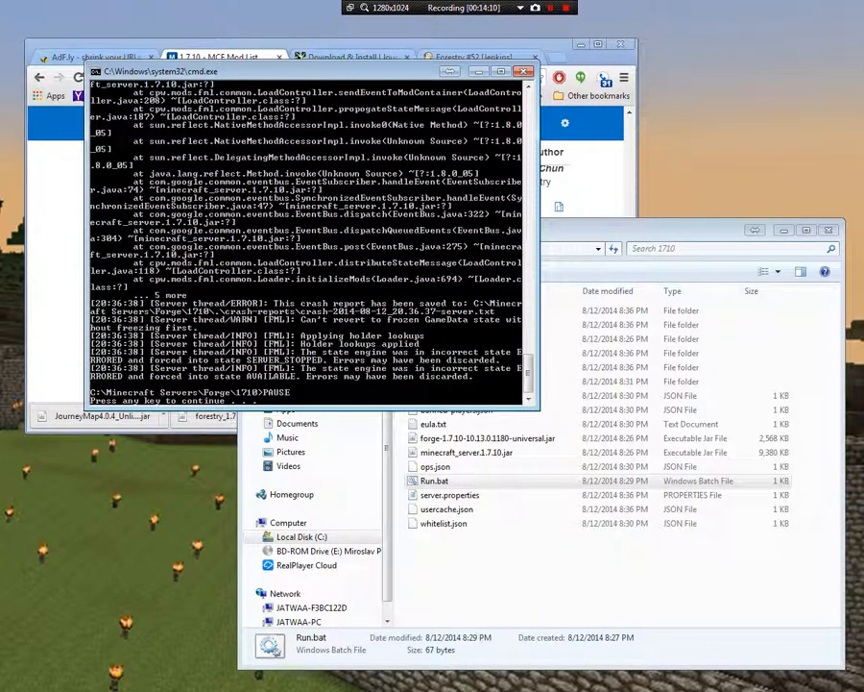
pyautogui.click(524, 71)
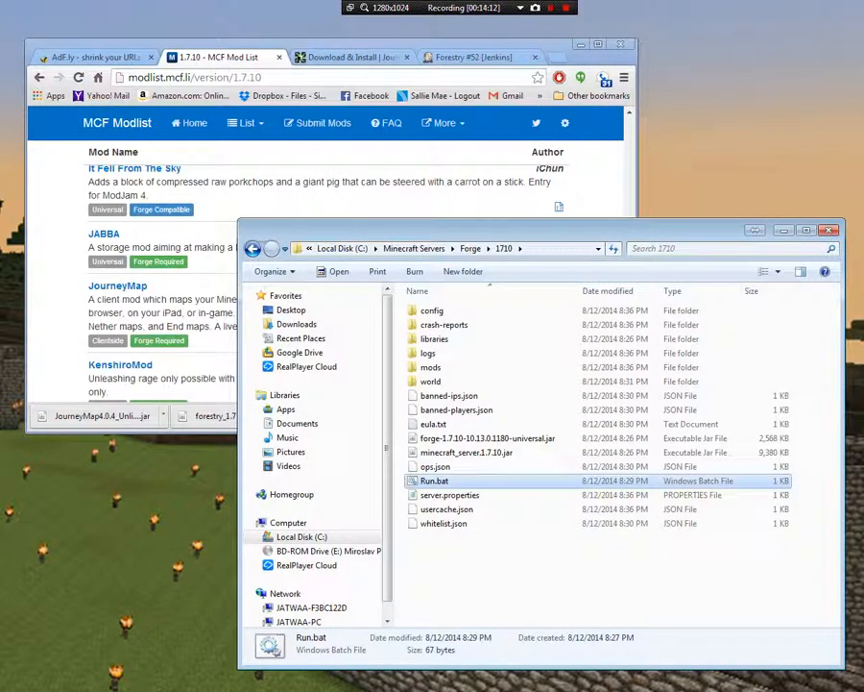
# Delete forestry_1.7.10-2.4.2.52.jar from the 1710 server's mods folder
pyautogui.doubleClick(433, 367)
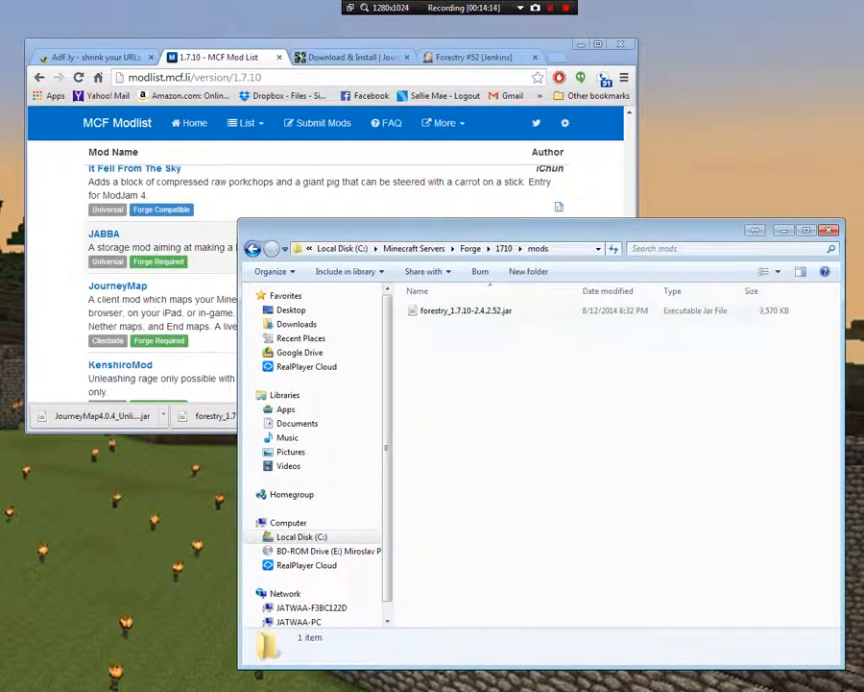
pyautogui.press('Delete')
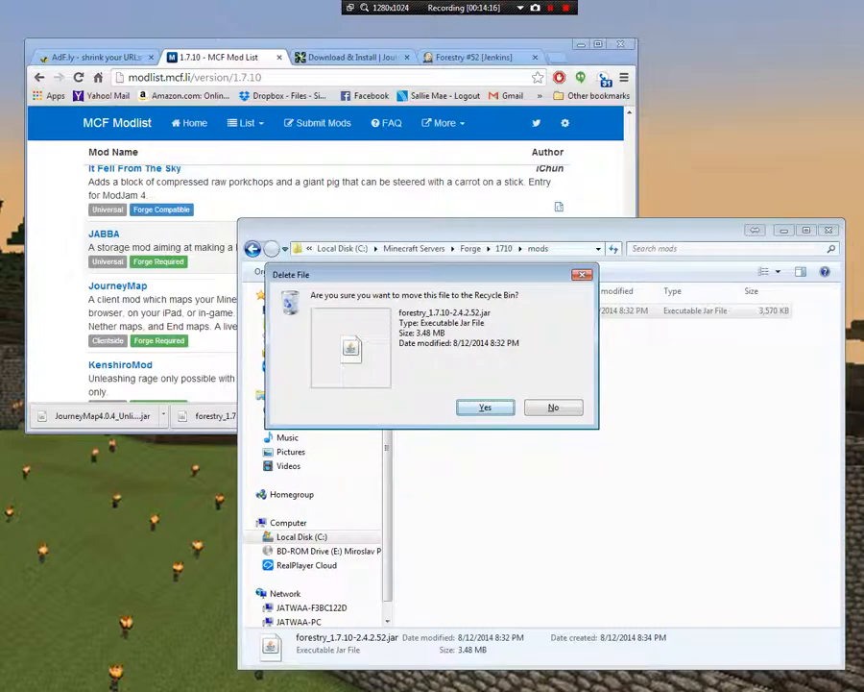
pyautogui.press('Return')
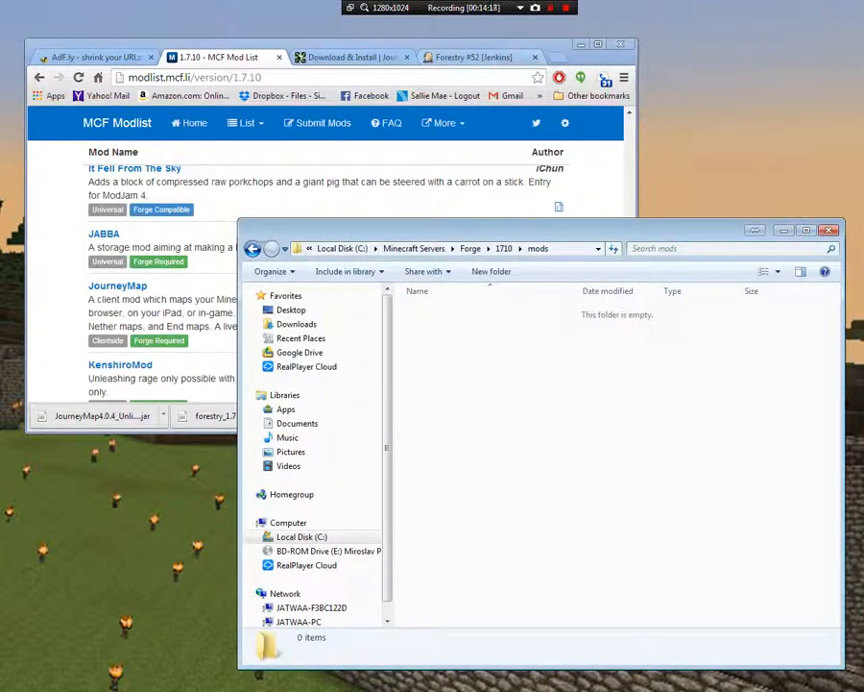
# Switch to Chrome and browse the 1.7.10 mod list for another universal mod to install
pyautogui.doubleClick(363, 44)
pyautogui.scroll(-6, 432, 384)
pyautogui.scroll(18, 432, 384)
pyautogui.scroll(7, 432, 384)
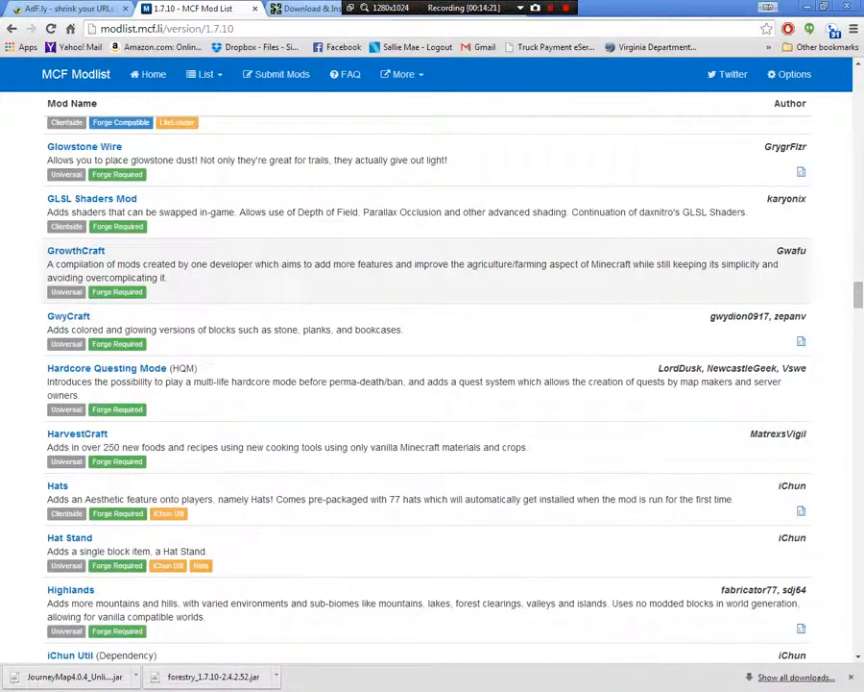
pyautogui.scroll(-8, 432, 384)
pyautogui.scroll(-3, 432, 384)
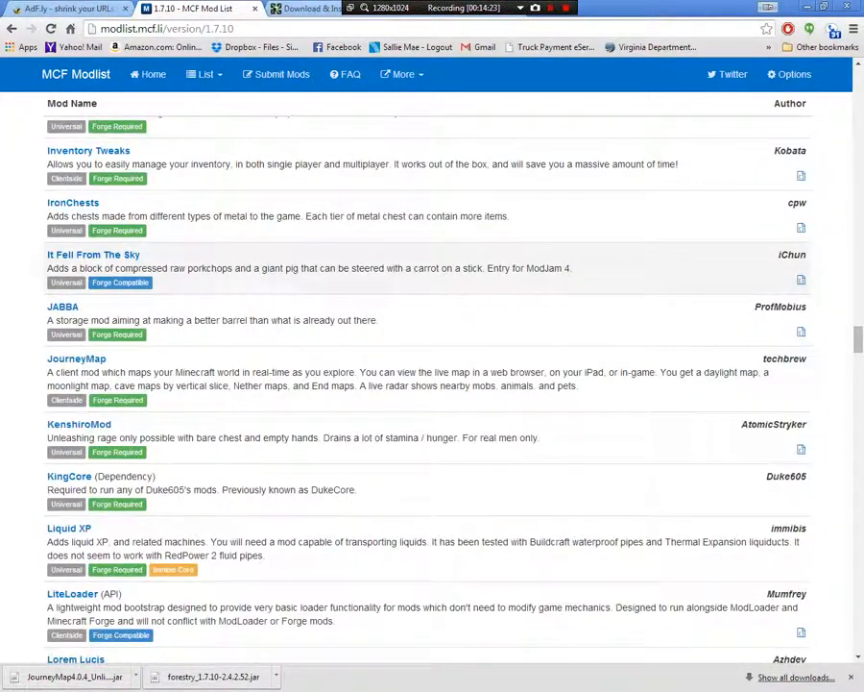
pyautogui.scroll(-4, 433, 384)
pyautogui.scroll(-6, 432, 384)
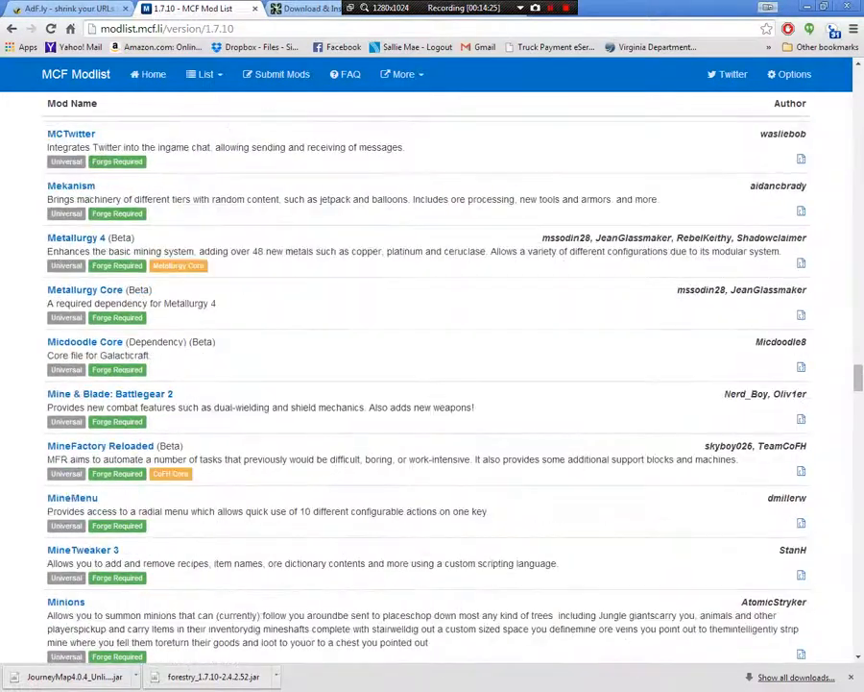
pyautogui.scroll(-4, 432, 384)
pyautogui.scroll(-12, 432, 384)
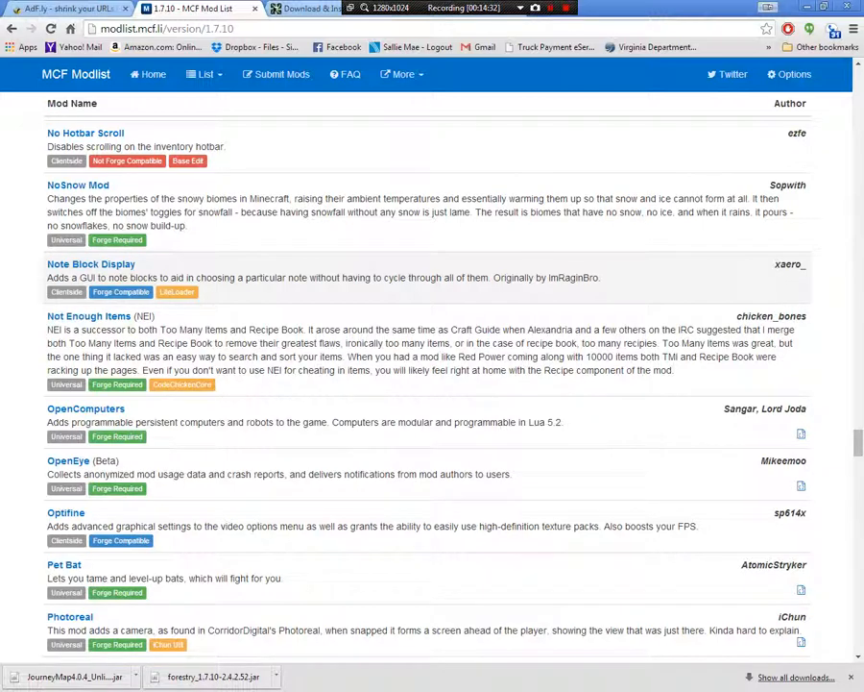
# Search the mod list page for "industrial" and go to the IndustrialCraft 2 entry
pyautogui.hotkey('ctrl', 'f')
pyautogui.write('indu')
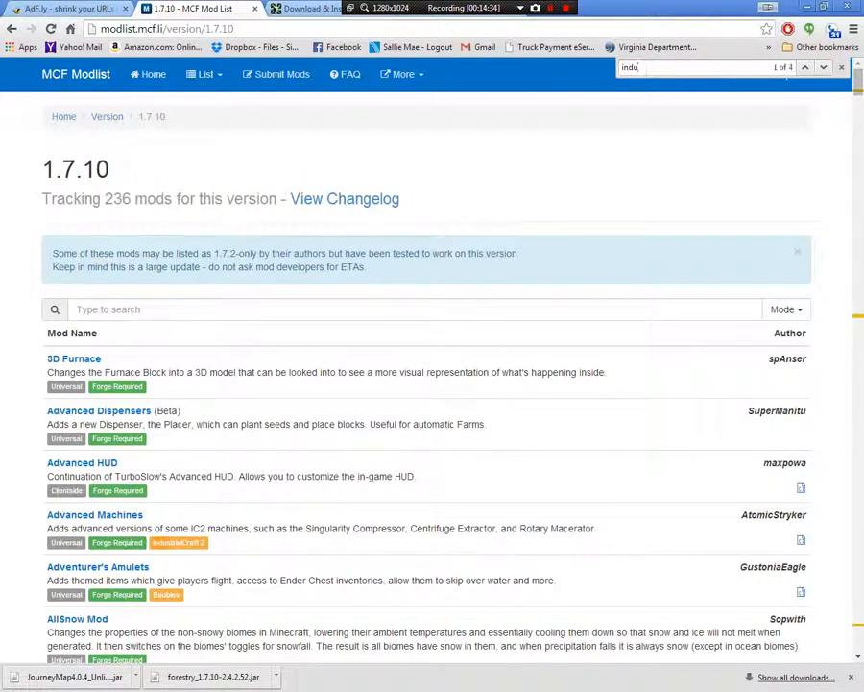
pyautogui.write('strial')
pyautogui.press('Return')
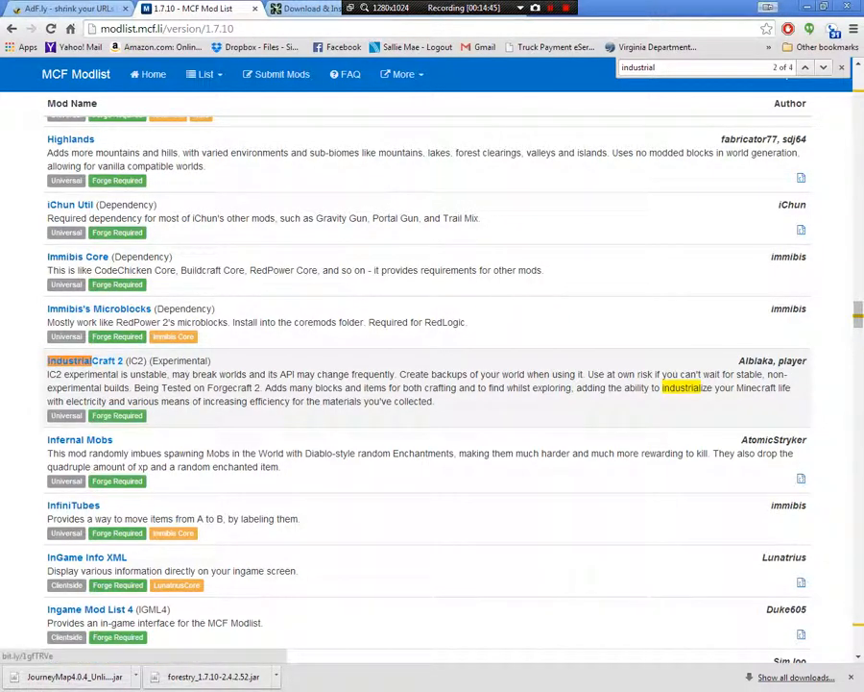
# Download and keep industrialcraft-2-2.2.586-experimental.jar from IndustrialCraft 2's Jenkins project page, and return to the Jenkins dashboard
pyautogui.click(85, 360)
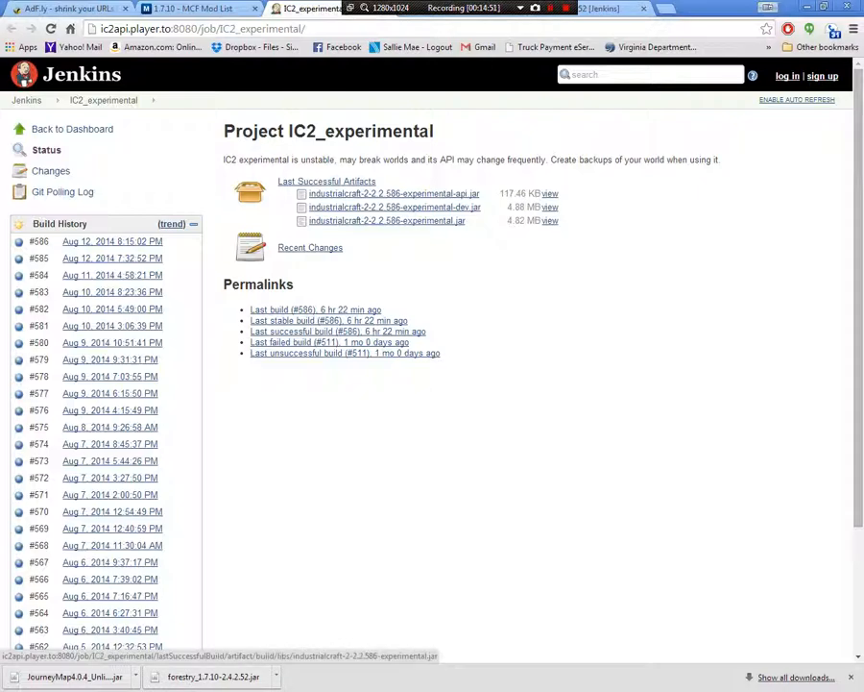
pyautogui.click(387, 220)
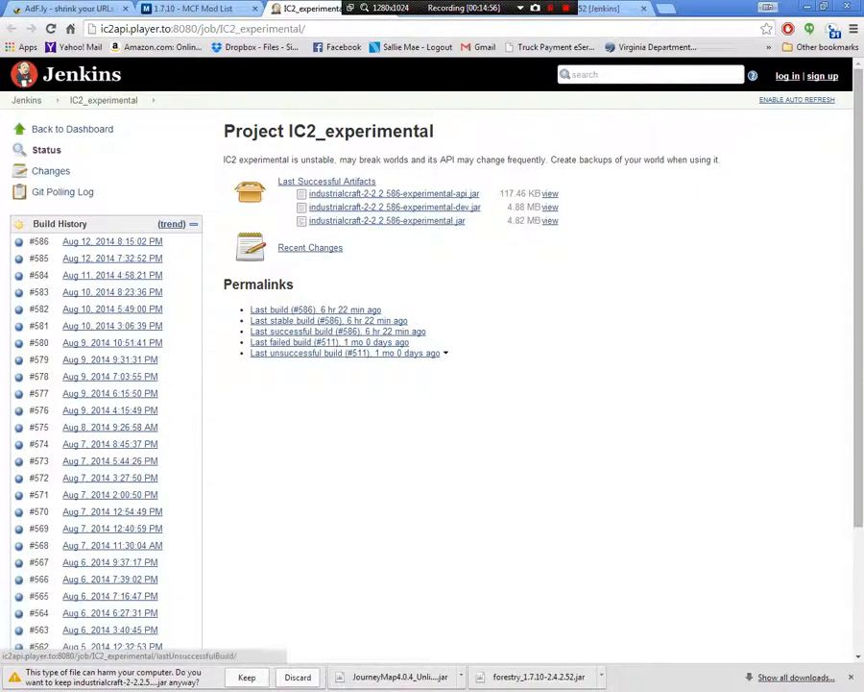
pyautogui.click(247, 677)
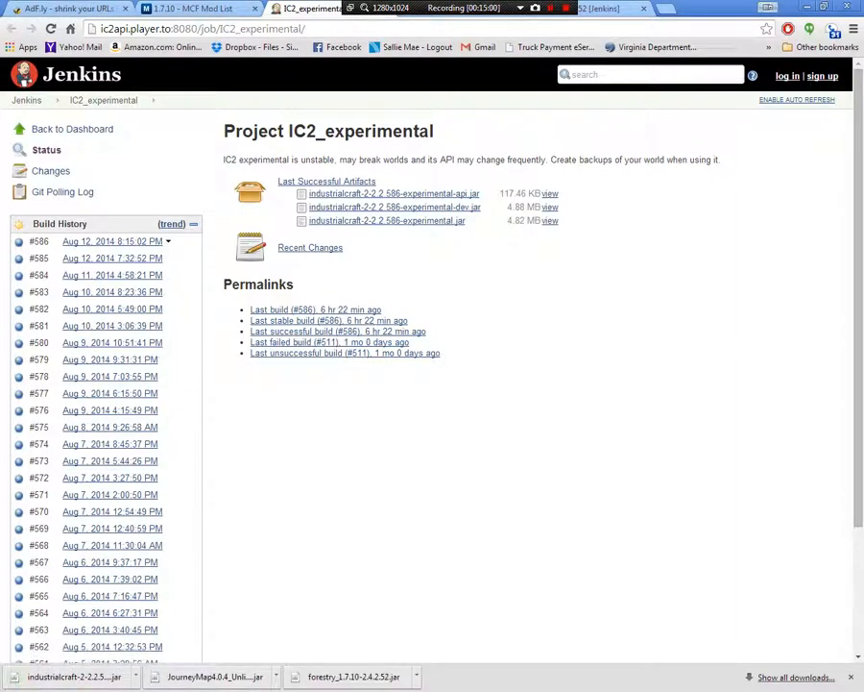
pyautogui.click(72, 130)
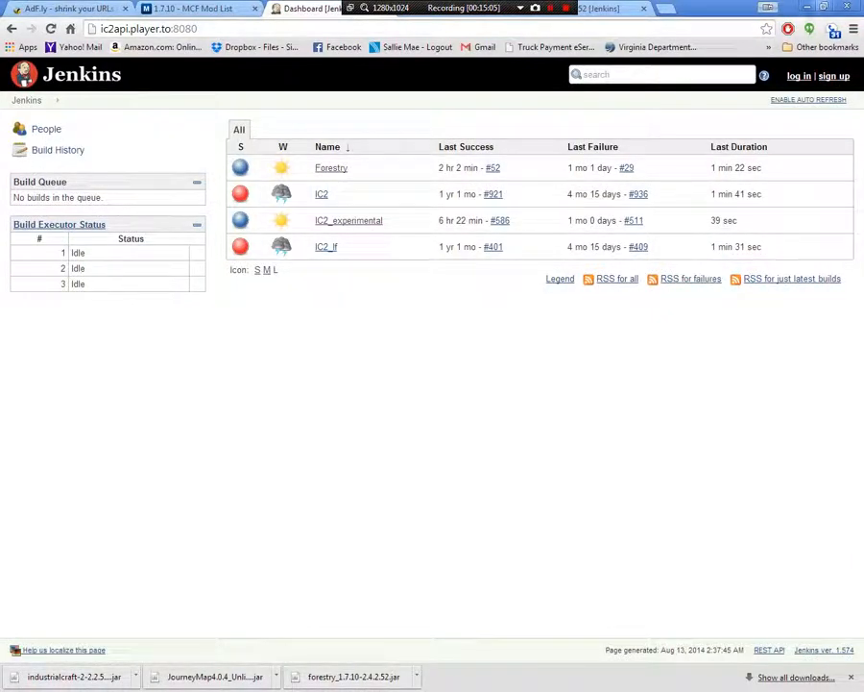
# Shrink the Chrome window and copy the downloaded IndustrialCraft 2 jar into the 1710 server's mods folder
pyautogui.click(807, 7)
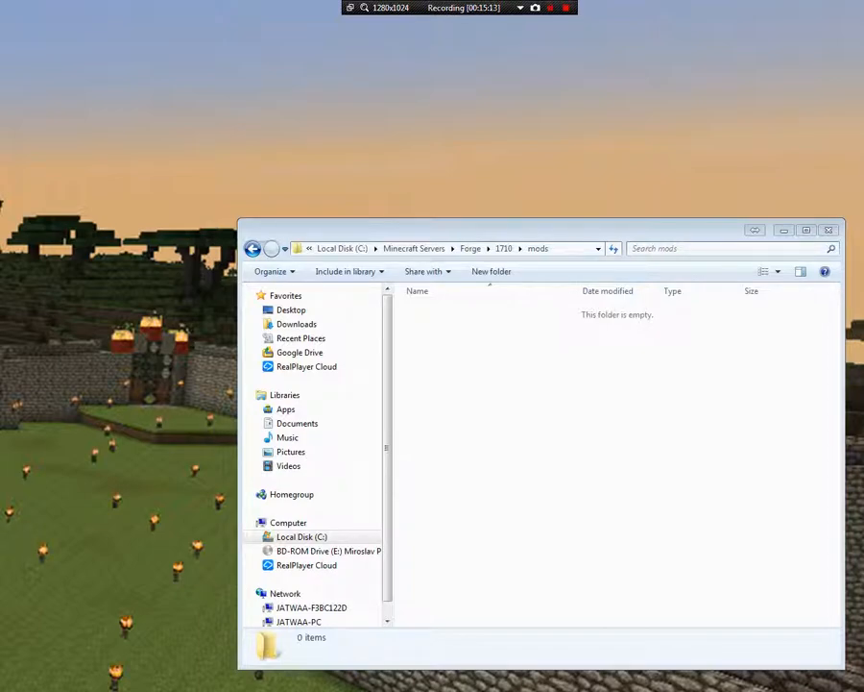
pyautogui.hotkey('alt', 'Tab')
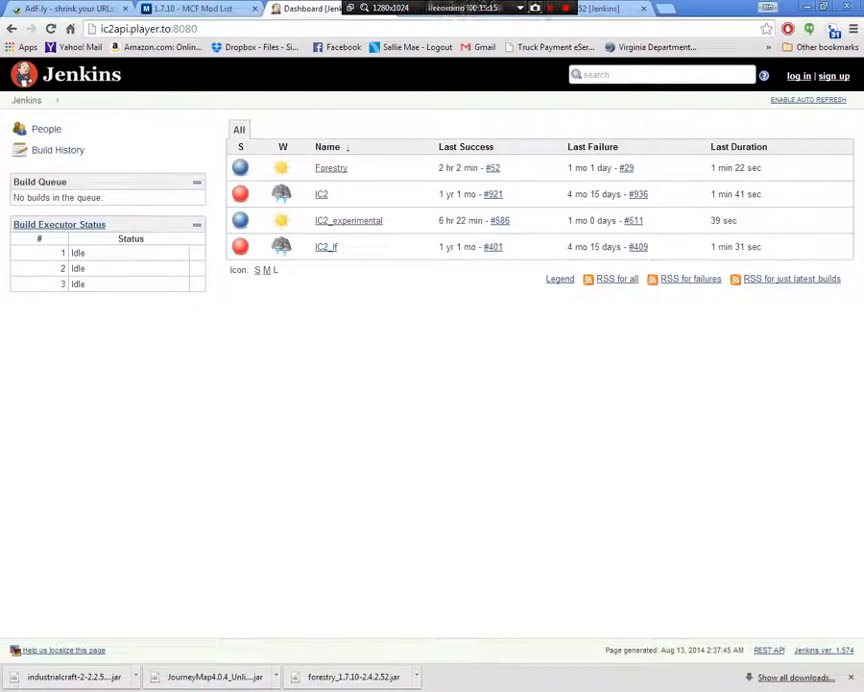
pyautogui.press('super+Down')
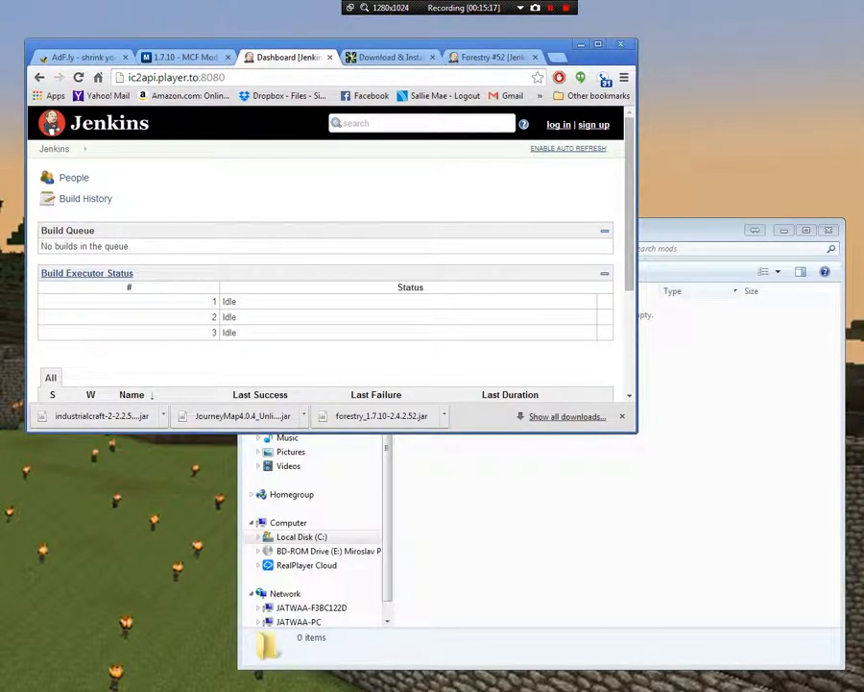
pyautogui.hotkey('alt', 'Tab')
pyautogui.moveTo(100, 416); pyautogui.dragTo(536, 459)
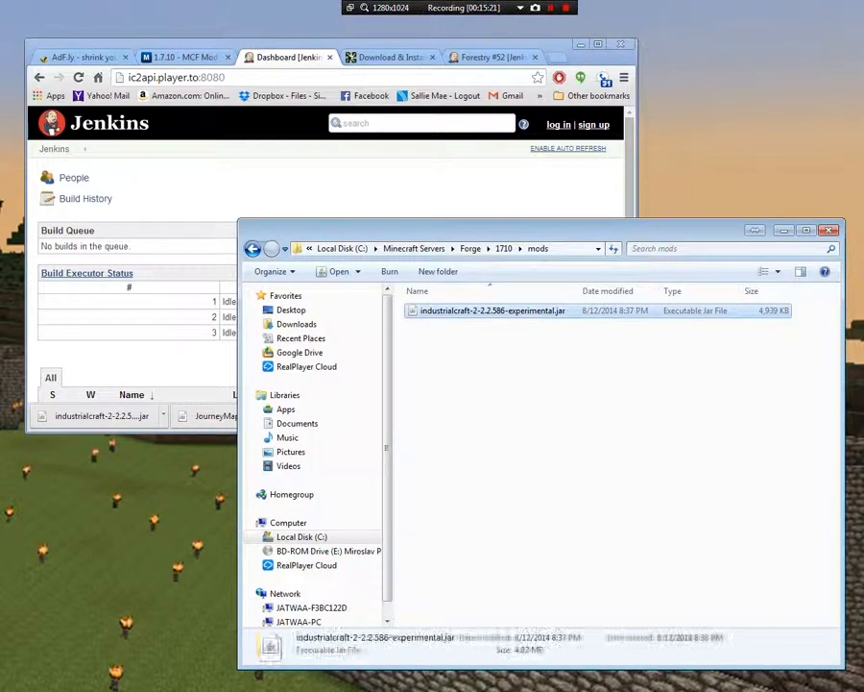
# Restart the server with Run.bat from the 1710 folder and arrange its windows with the console log in front
pyautogui.click(503, 248)
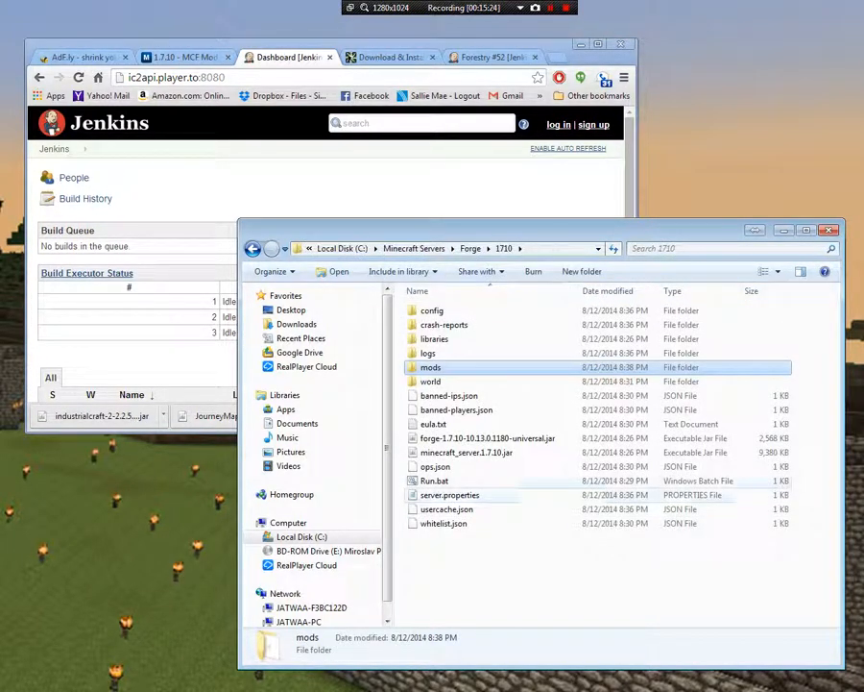
pyautogui.doubleClick(435, 480)
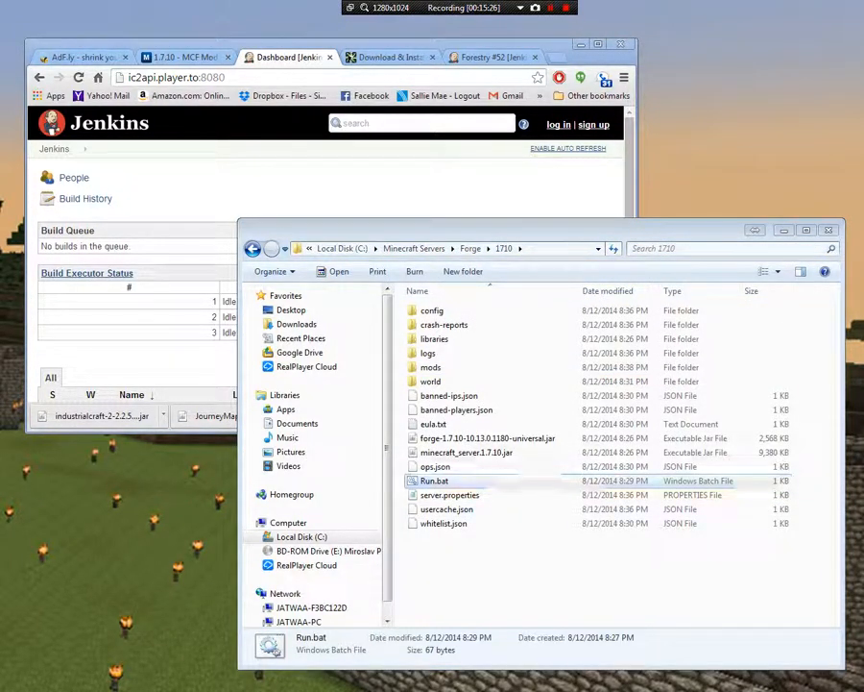
pyautogui.moveTo(0, 119); pyautogui.dragTo(300, 104)
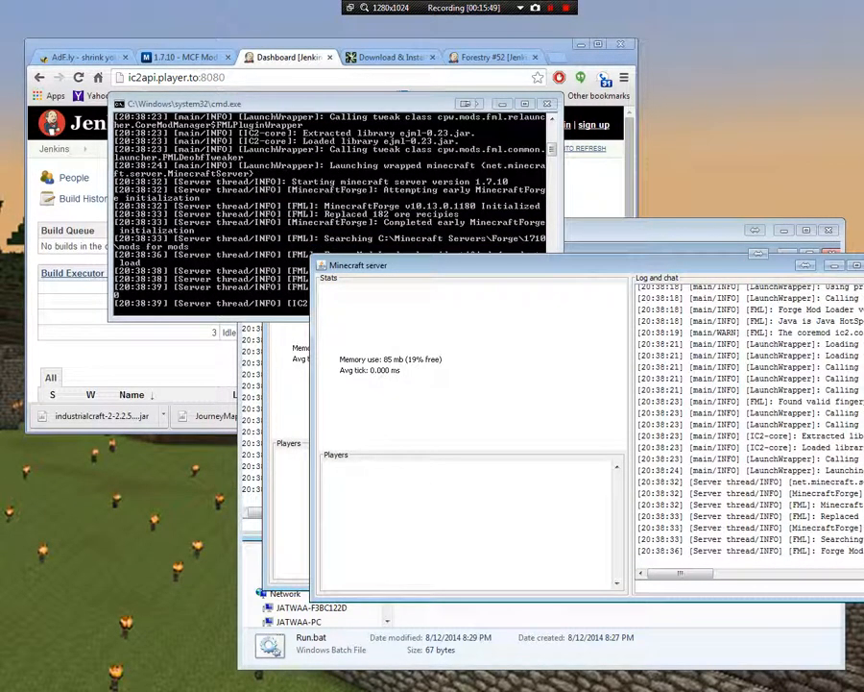
pyautogui.moveTo(538, 265); pyautogui.dragTo(400, 222)
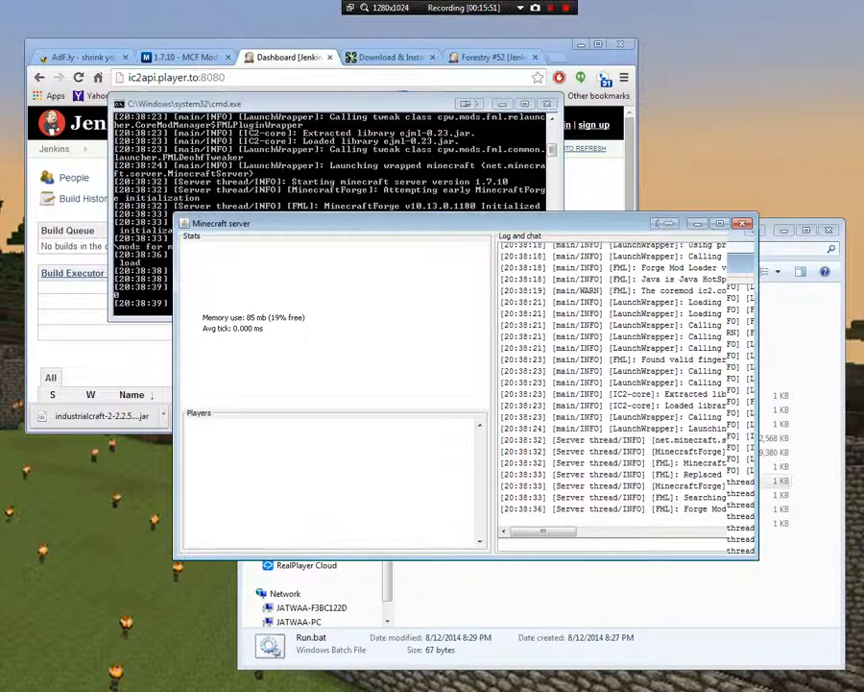
pyautogui.click(353, 104)
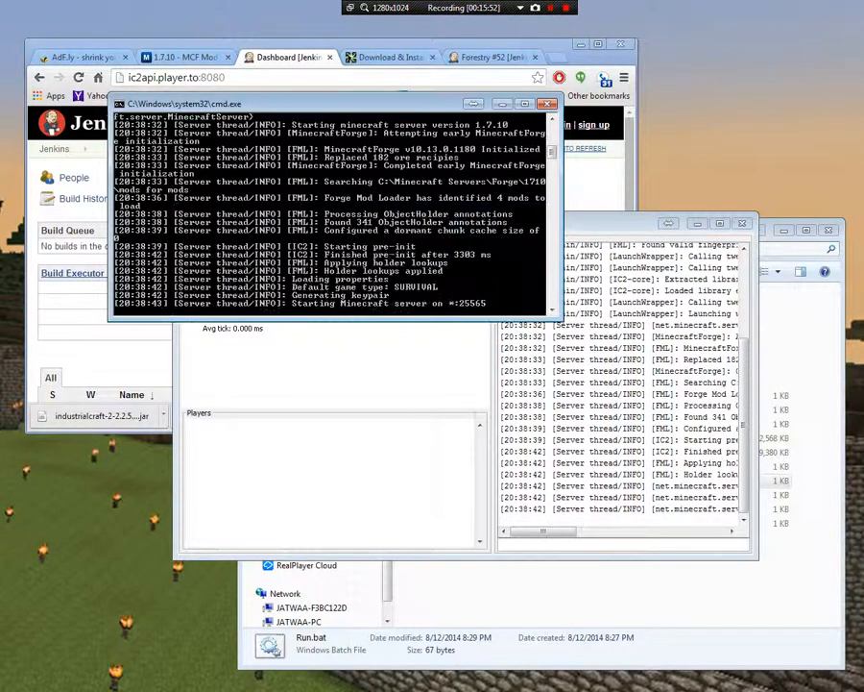